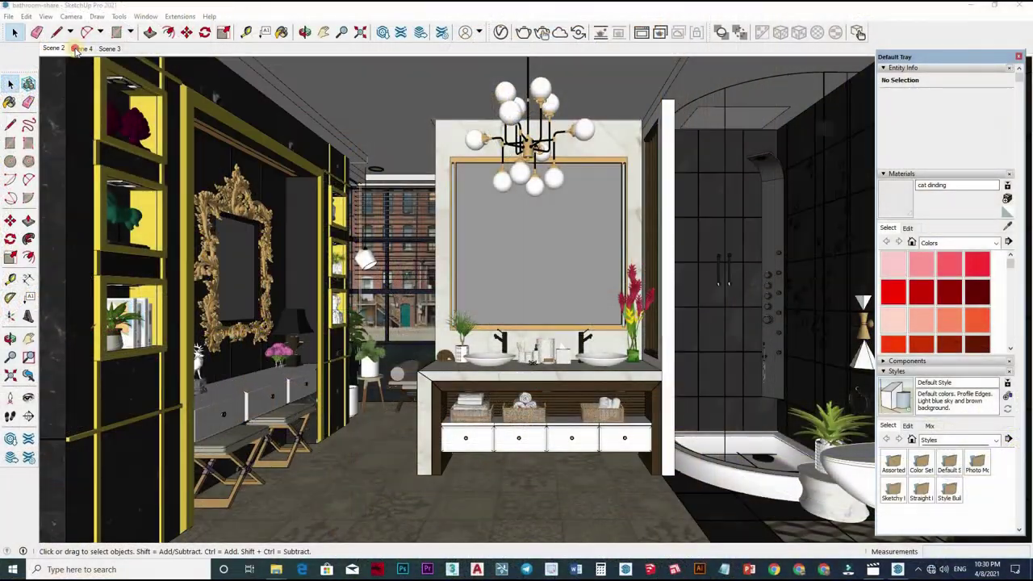
# Return to the Scene 2 vanity-and-mirror view and start a V-Ray interactive render
pyautogui.click(109, 48)
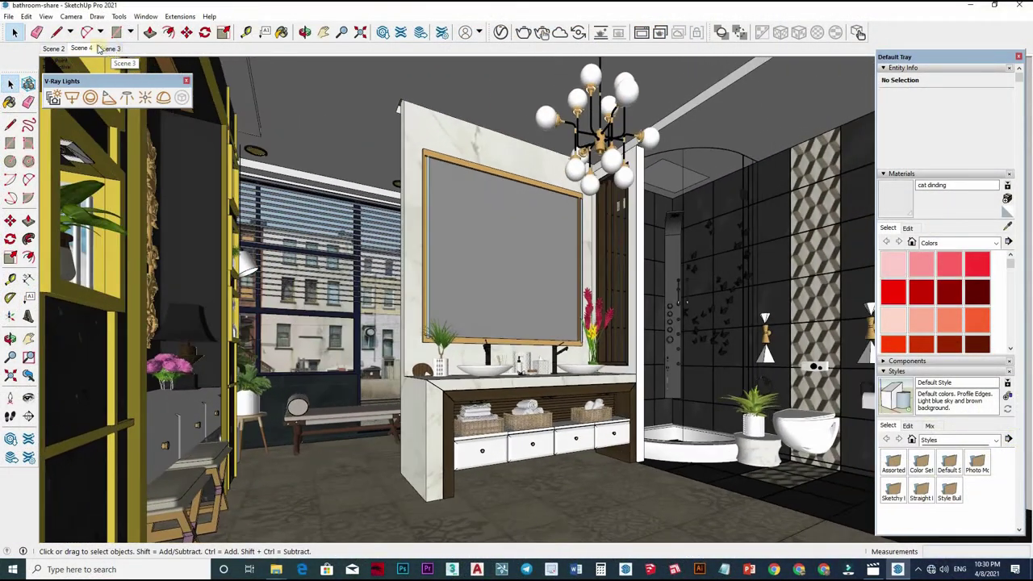
pyautogui.click(53, 49)
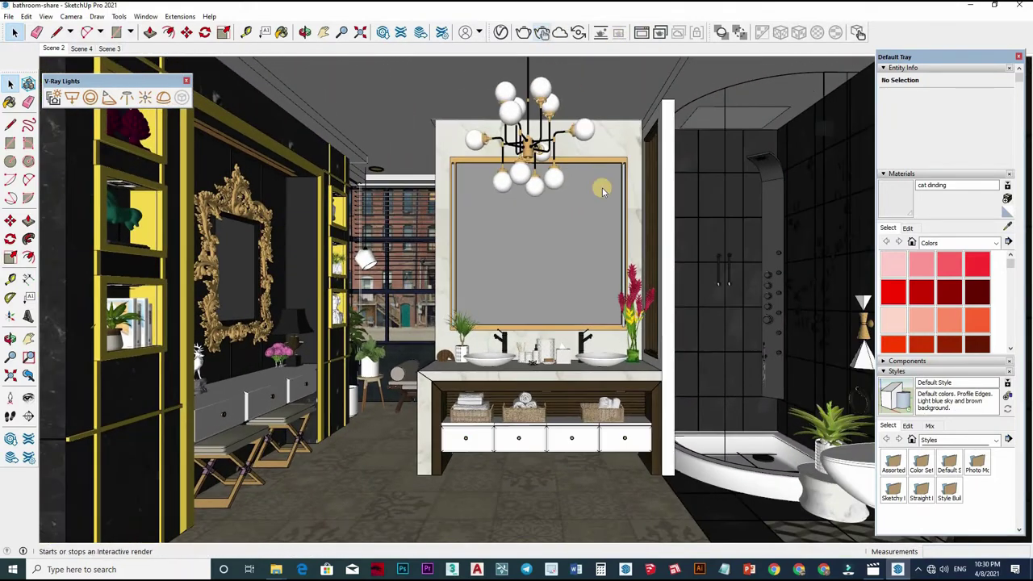
pyautogui.click(542, 33)
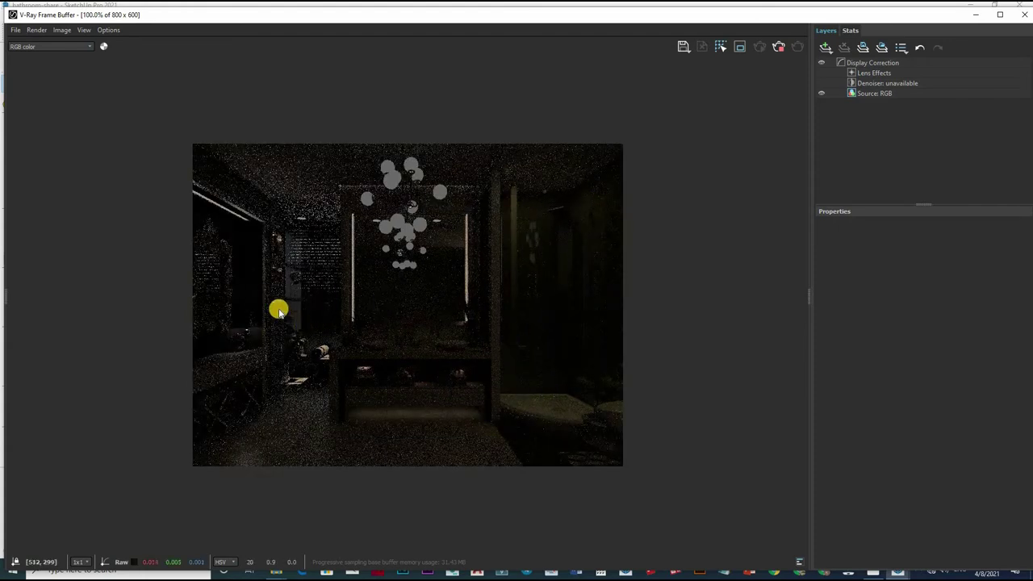
# Zoom around the dark, noisy 800 x 600 render, then stop it and close the frame buffer
pyautogui.scroll(1, 278, 310)
pyautogui.scroll(1, 366, 202)
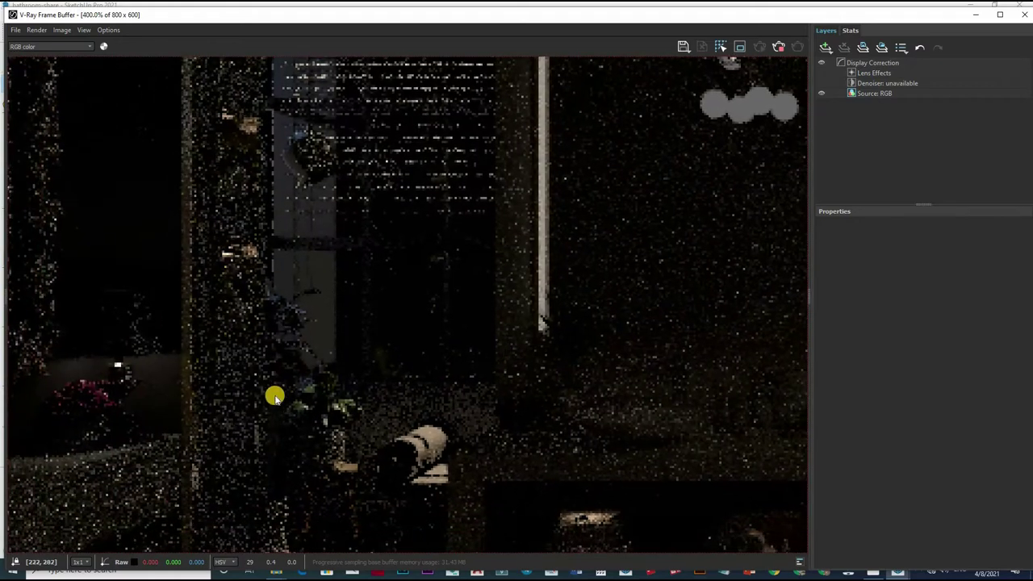
pyautogui.scroll(-1, 367, 291)
pyautogui.scroll(-1, 721, 97)
pyautogui.scroll(-1, 722, 97)
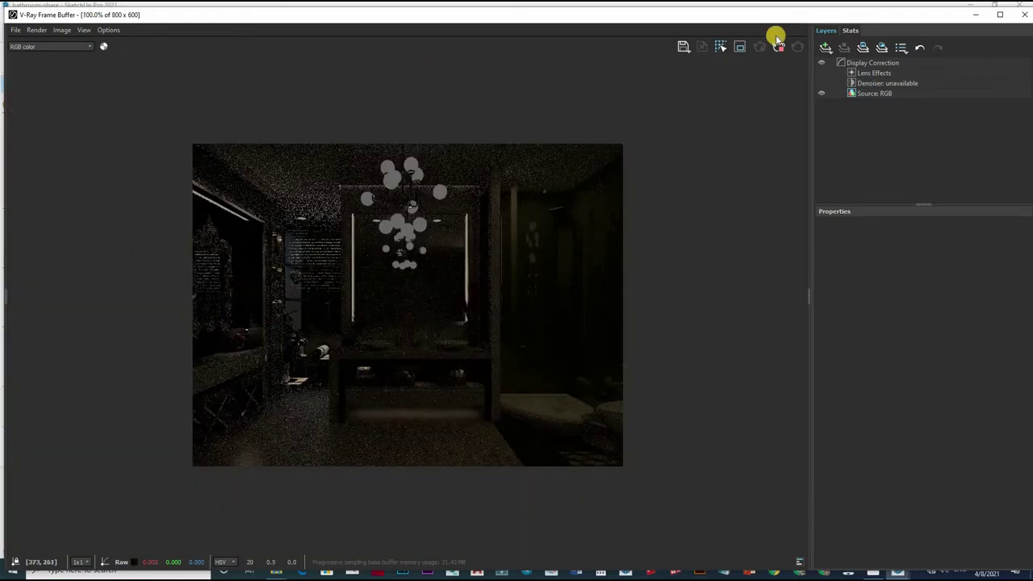
pyautogui.click(1027, 15)
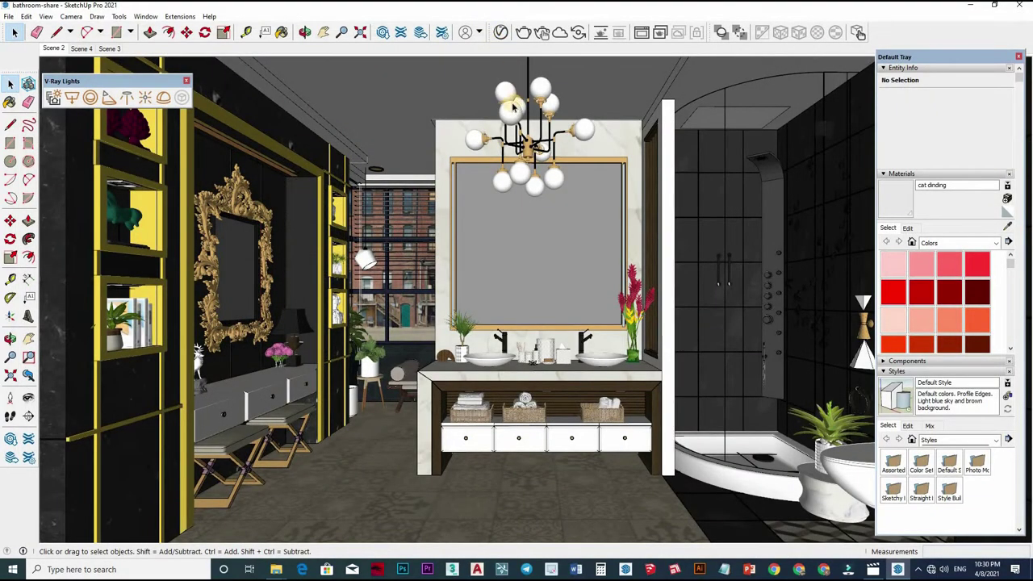
# Open the V-Ray Asset Editor, move it left off the vanity, and ready Sample Paint
pyautogui.click(501, 32)
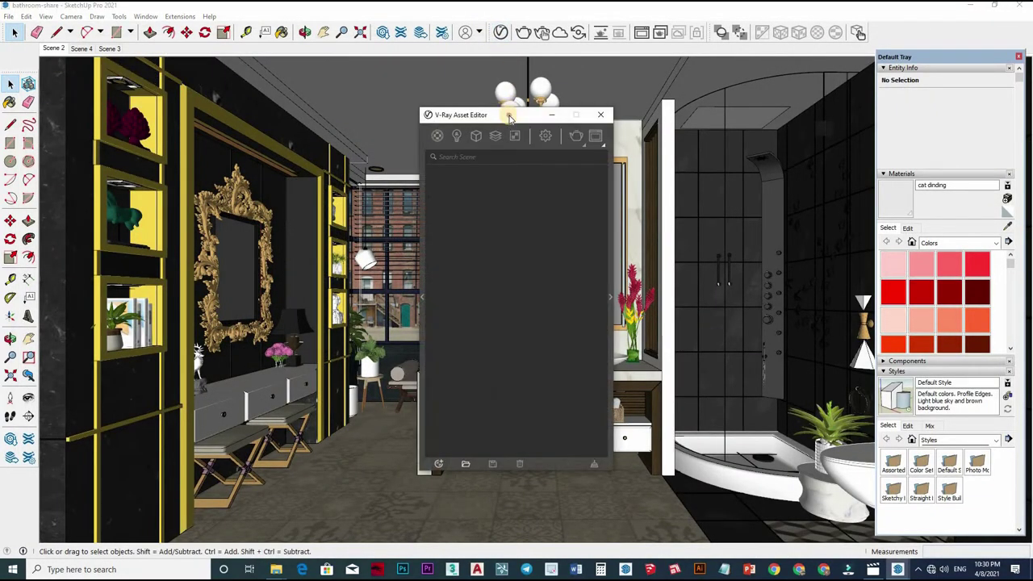
pyautogui.moveTo(510, 118); pyautogui.dragTo(266, 114)
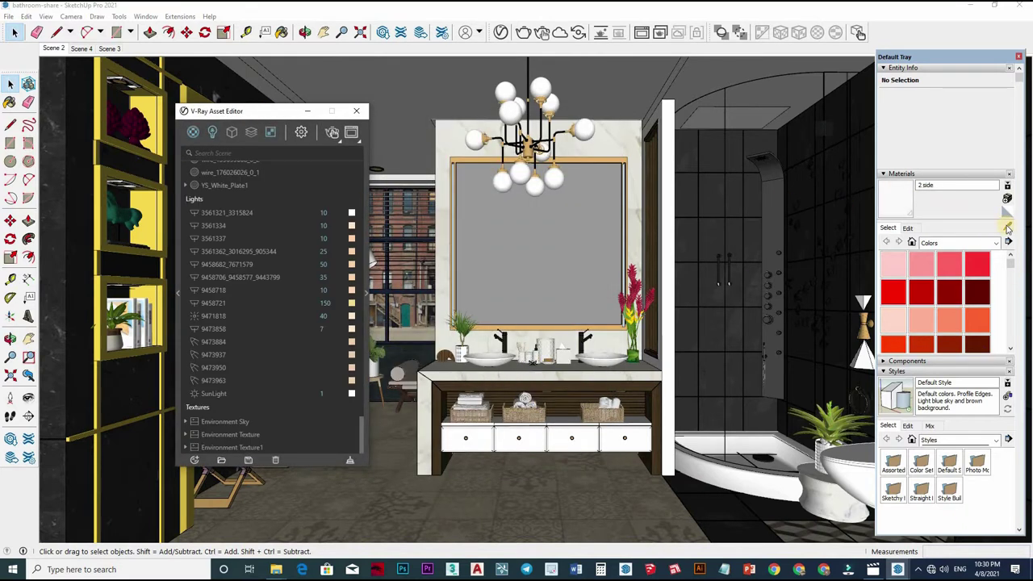
pyautogui.click(994, 243)
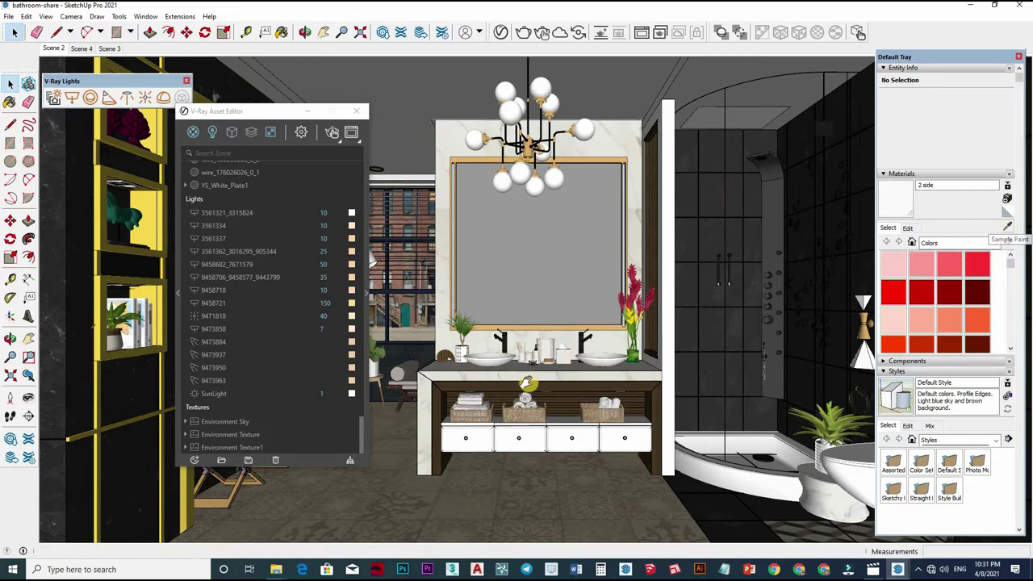
# Orbit to face the vanity and sample the floor tile's Material4
pyautogui.moveTo(569, 459)
pyautogui.mouseDown(button='middle')
pyautogui.moveTo(1015, 436)
pyautogui.moveTo(918, 477)
pyautogui.mouseUp(button='middle')
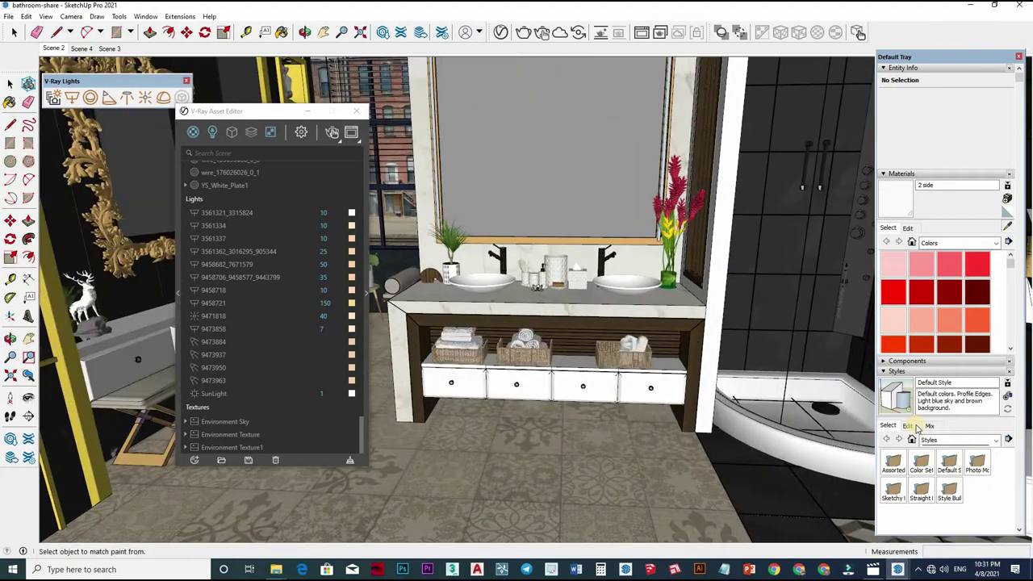
pyautogui.click(907, 425)
pyautogui.click(904, 68)
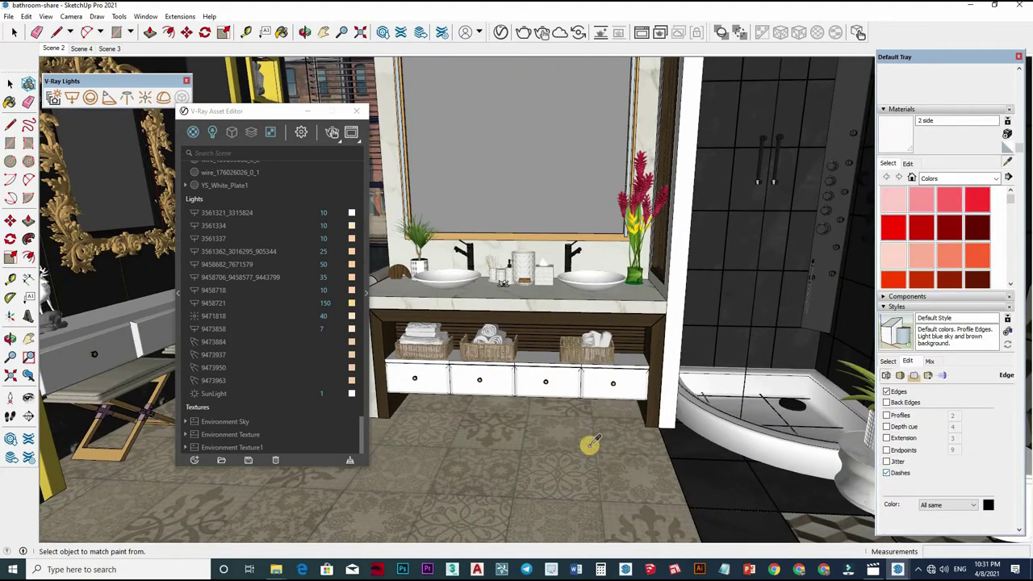
pyautogui.moveTo(507, 408); pyautogui.dragTo(512, 426, button='middle')
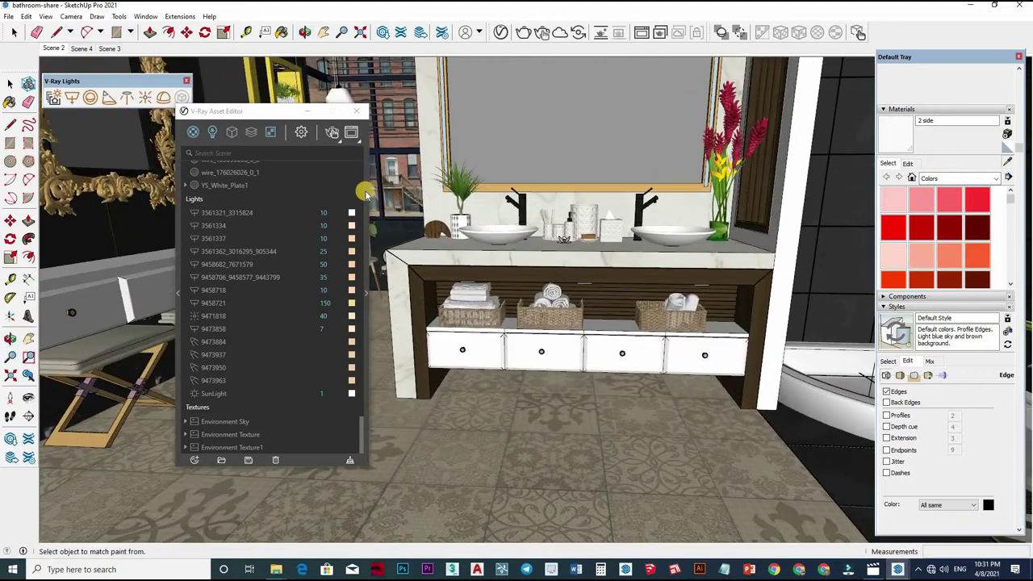
pyautogui.keyDown('alt'); pyautogui.click(370, 293); pyautogui.keyUp('alt')
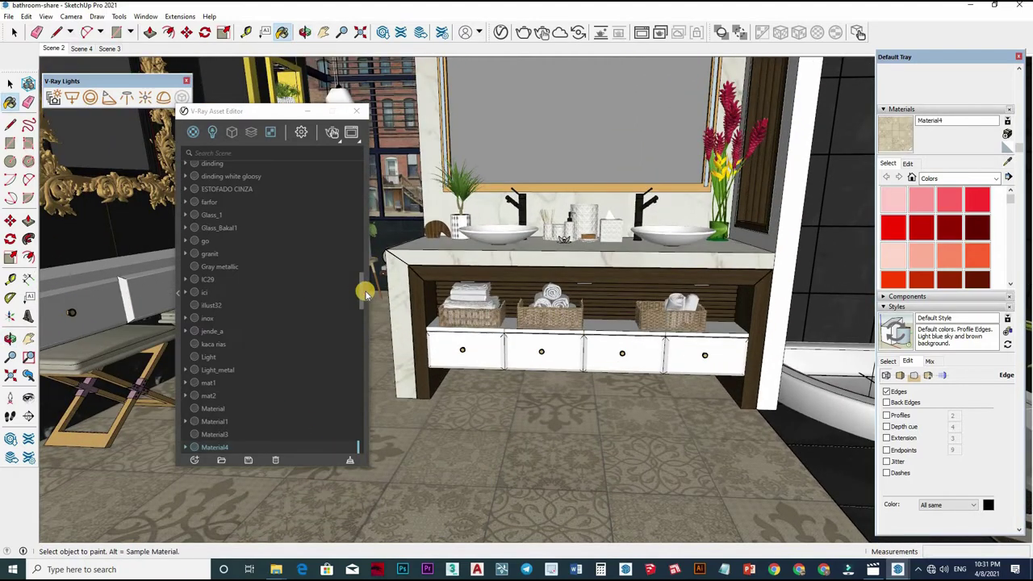
# Set Material4's reflection colour to full white
pyautogui.click(366, 293)
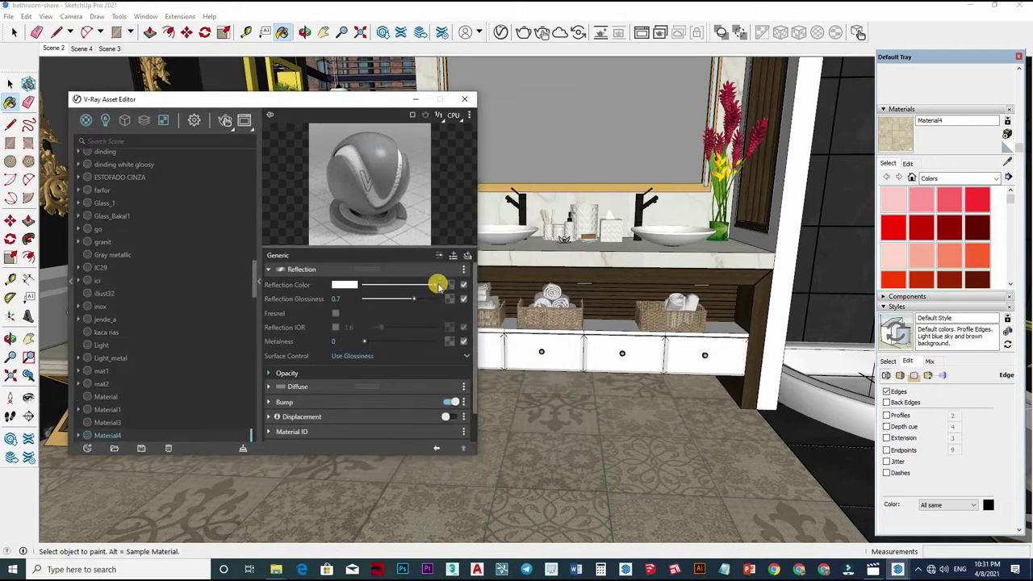
pyautogui.moveTo(432, 286); pyautogui.dragTo(436, 285)
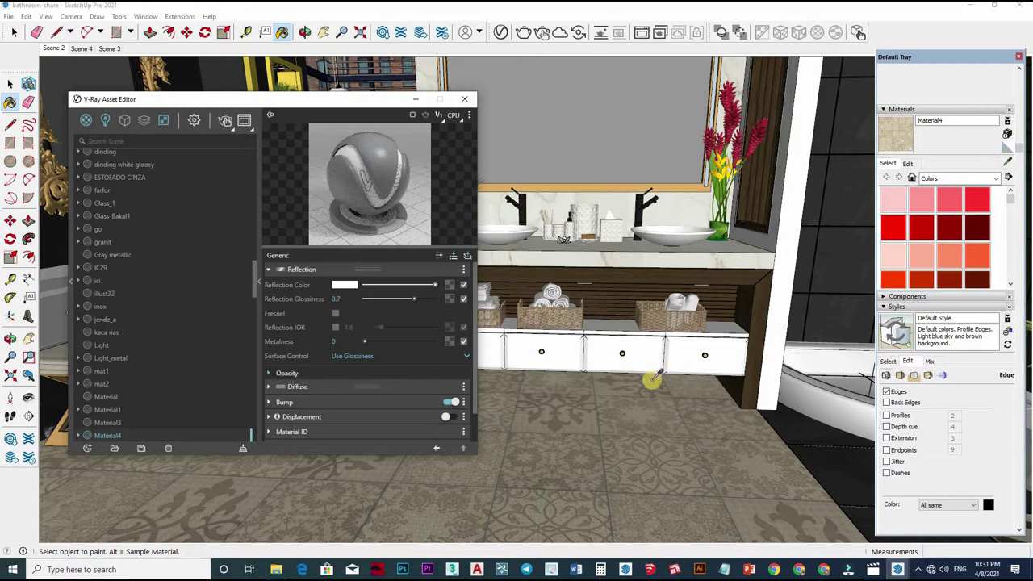
pyautogui.moveTo(632, 381); pyautogui.dragTo(611, 374, button='middle')
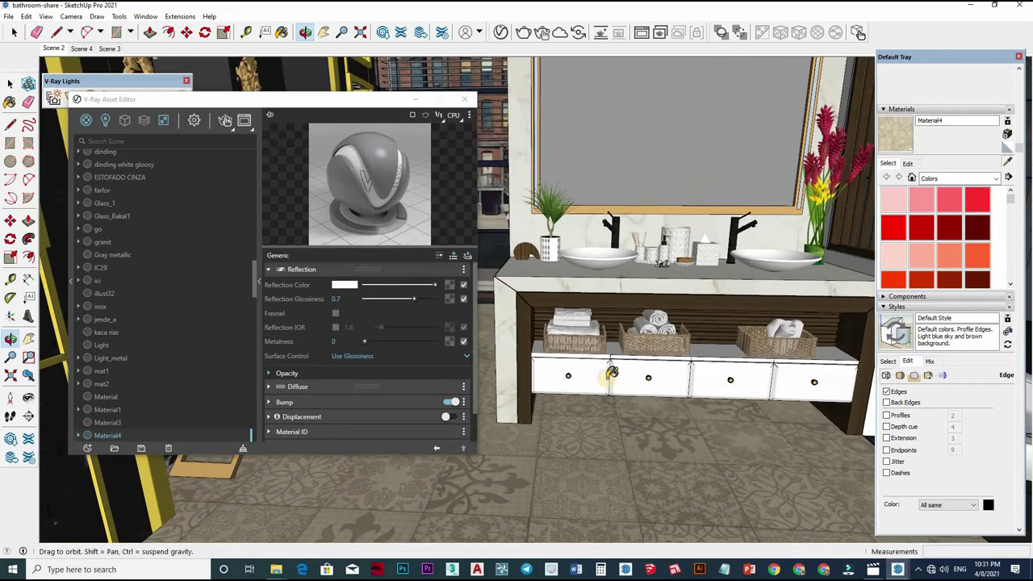
pyautogui.scroll(4, 611, 373)
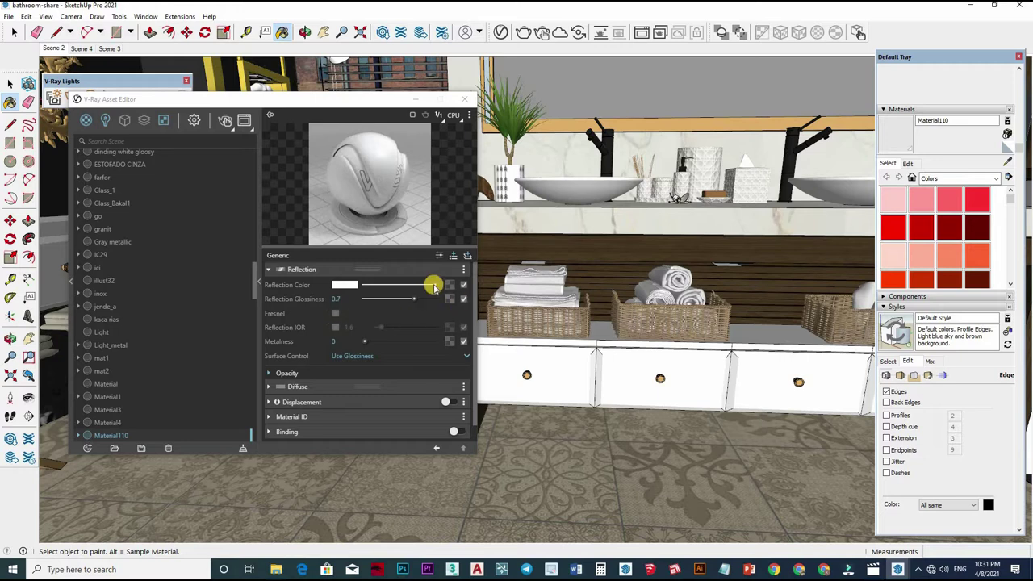
# Set Material110's reflection colour to full white and sample the drawer knob's Gray metallic material
pyautogui.click(433, 287)
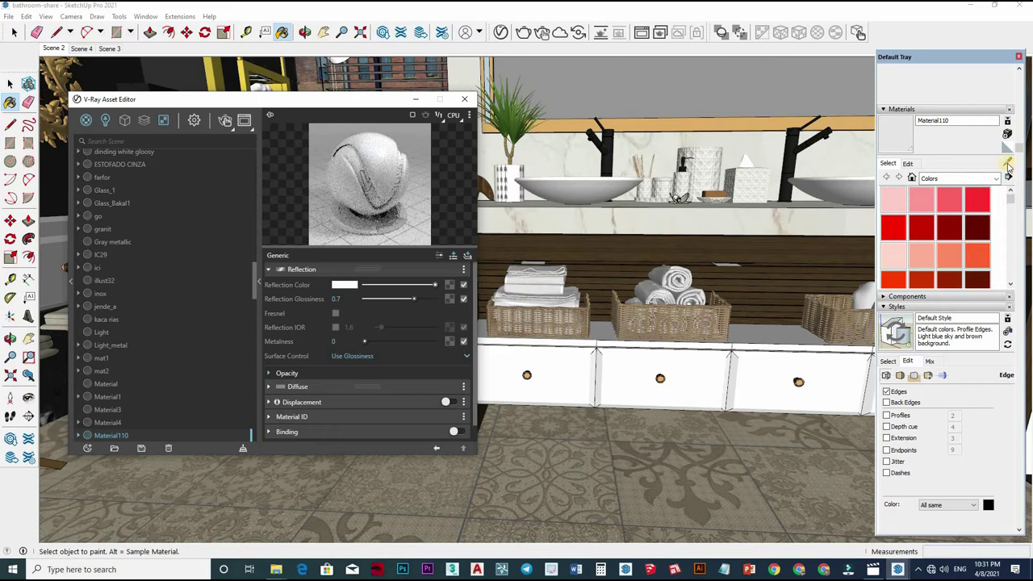
pyautogui.scroll(3, 622, 345)
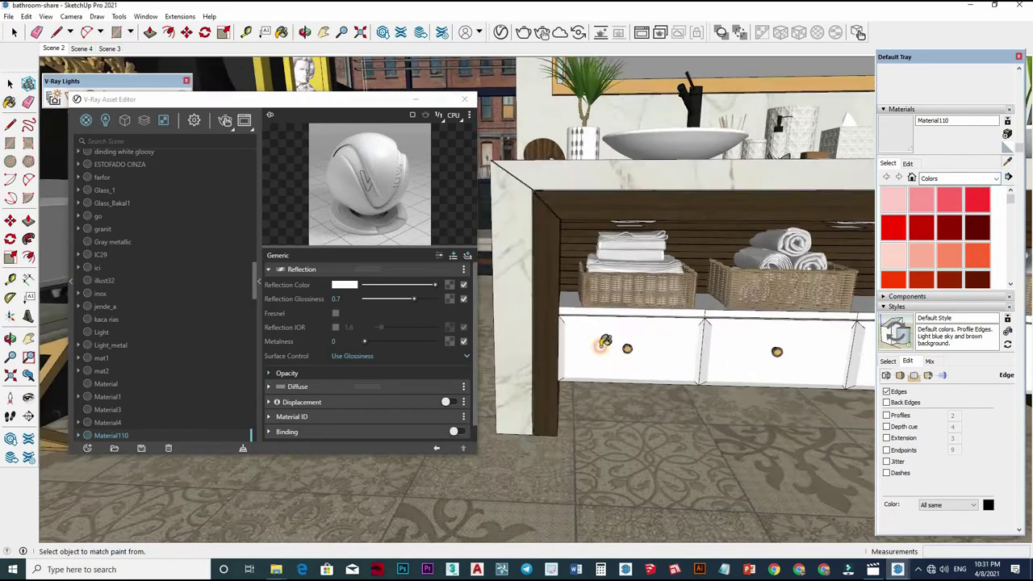
pyautogui.scroll(3, 614, 344)
pyautogui.keyDown('alt'); pyautogui.click(606, 344); pyautogui.keyUp('alt')
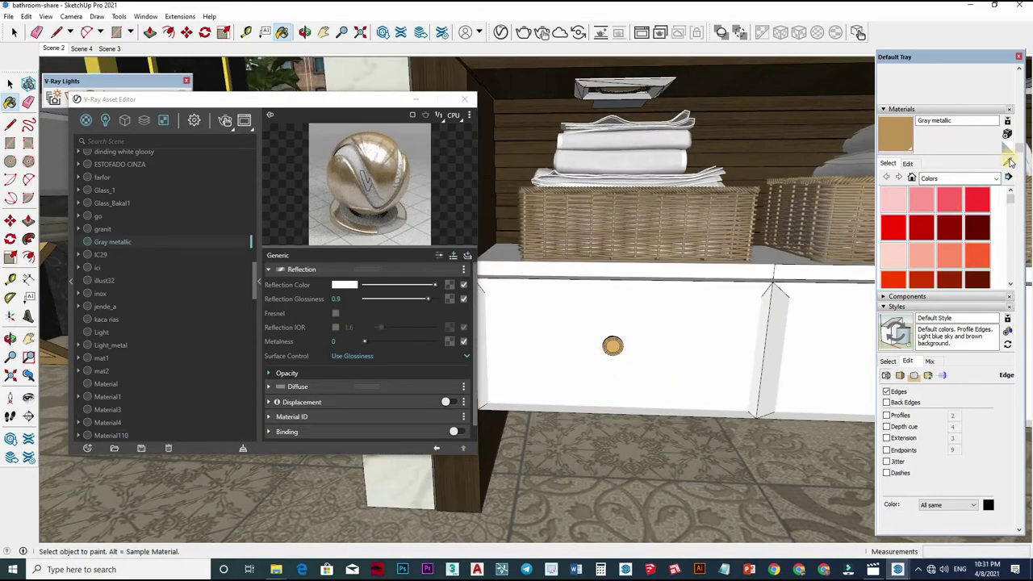
pyautogui.moveTo(588, 277)
pyautogui.mouseDown(button='middle')
pyautogui.moveTo(585, 255)
pyautogui.moveTo(516, 297)
pyautogui.mouseUp(button='middle')
# Sample the vanity's Wood_Cherry_Original1 and set its reflection glossiness to 0.7
pyautogui.press('b')
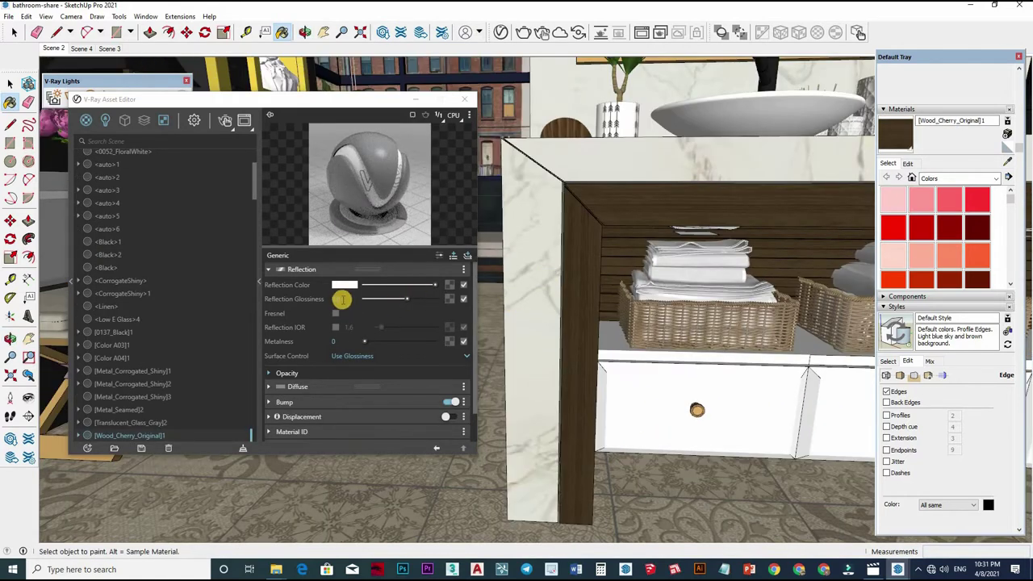
pyautogui.click(338, 299)
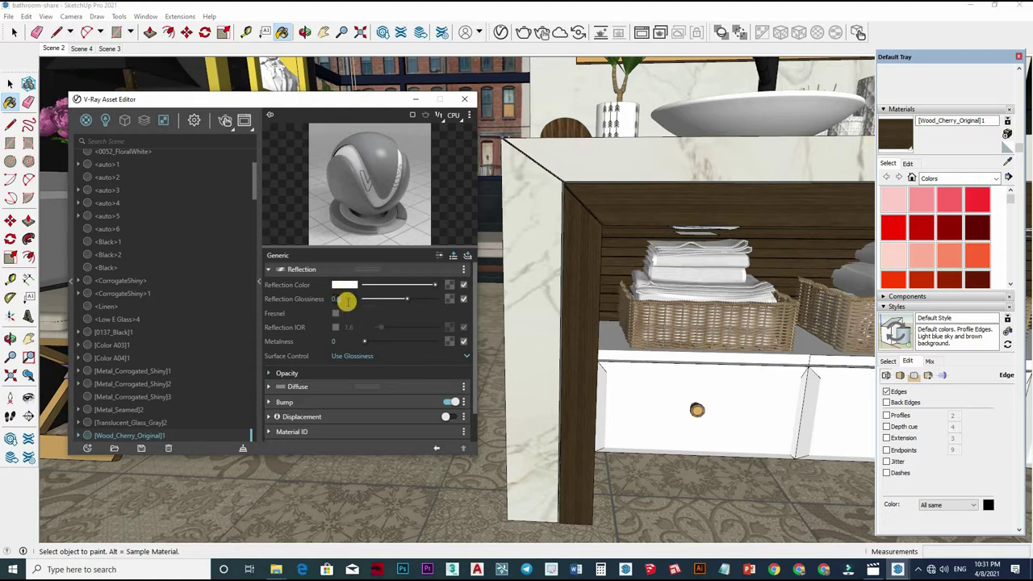
pyautogui.write('0.7')
pyautogui.press('Return')
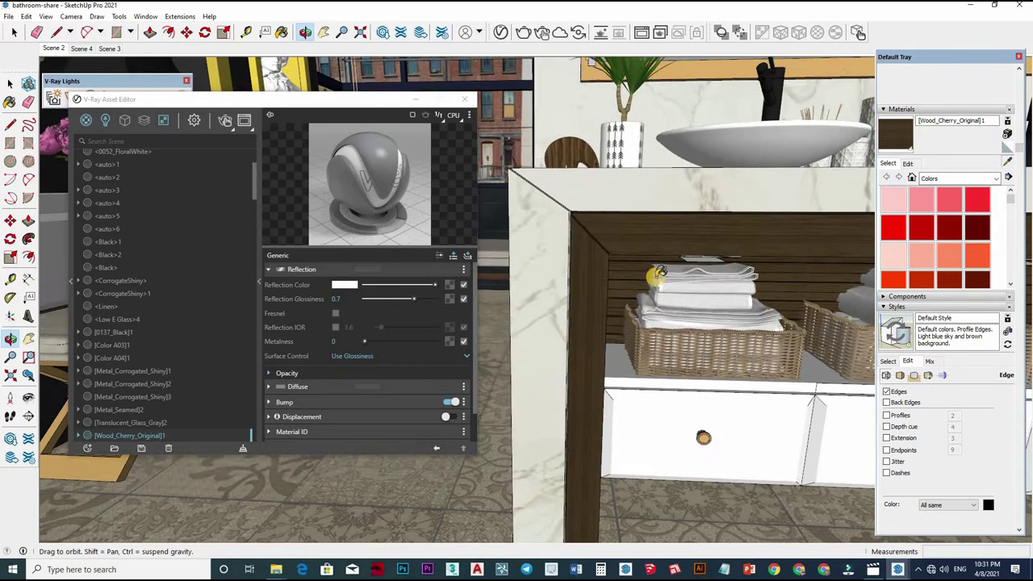
# Orbit around the vanity and sample the sink's YS_White_Plate1 material
pyautogui.moveTo(611, 282); pyautogui.dragTo(346, 311, button='middle')
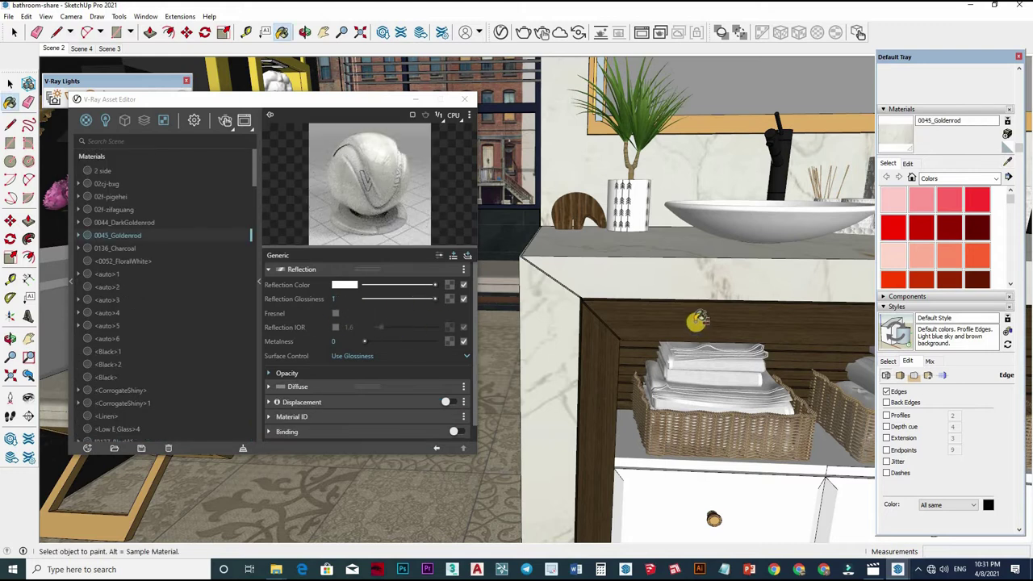
pyautogui.moveTo(664, 317)
pyautogui.mouseDown(button='middle')
pyautogui.moveTo(746, 311)
pyautogui.moveTo(994, 236)
pyautogui.moveTo(1012, 162)
pyautogui.mouseUp(button='middle')
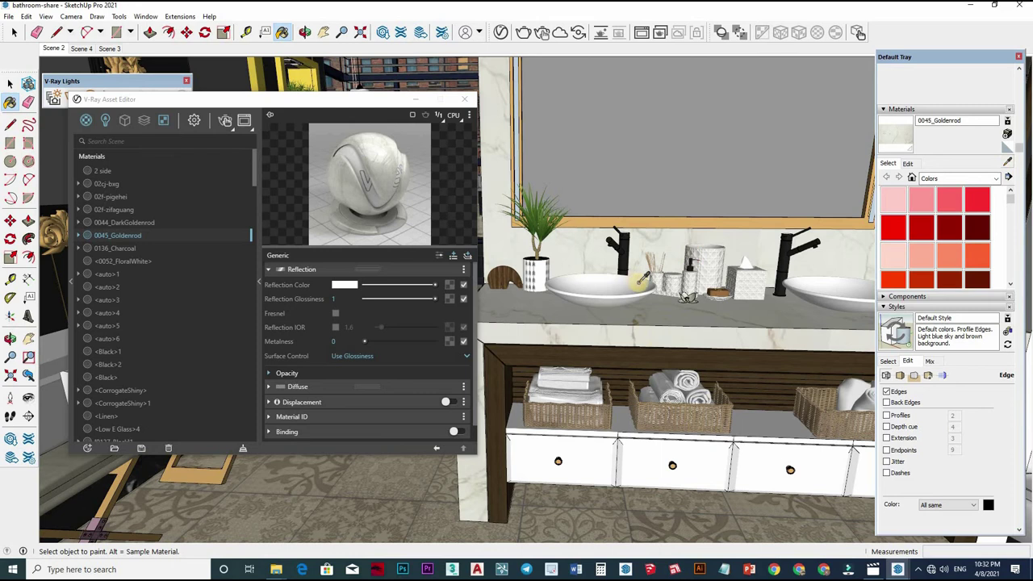
pyautogui.press('alt')
pyautogui.keyDown('alt'); pyautogui.click(532, 298); pyautogui.keyUp('alt')
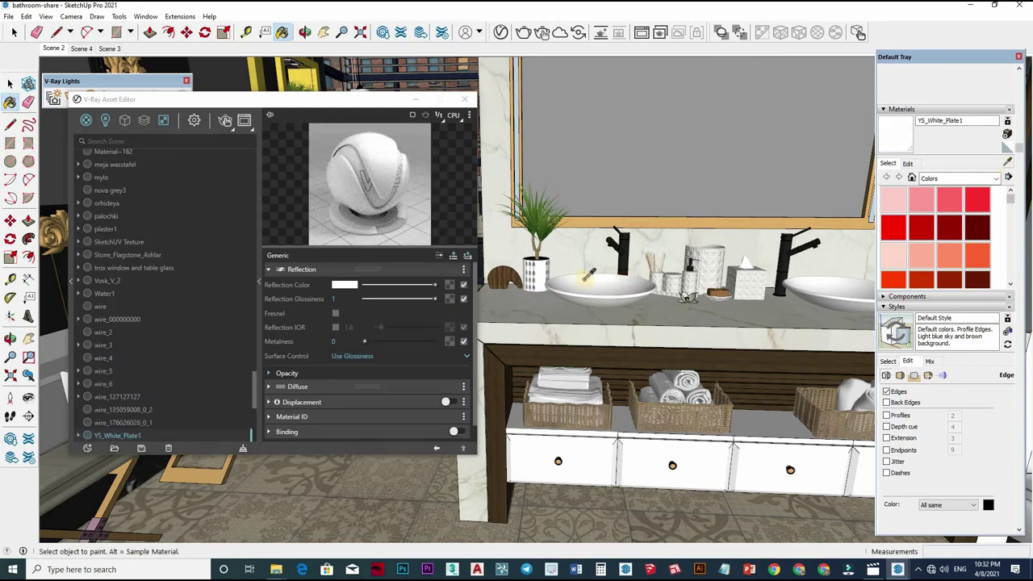
pyautogui.press('alt')
# Sample the faucet's chrome_blurry and then the mirror's kaca rias material
pyautogui.keyDown('alt'); pyautogui.click(620, 244); pyautogui.keyUp('alt')
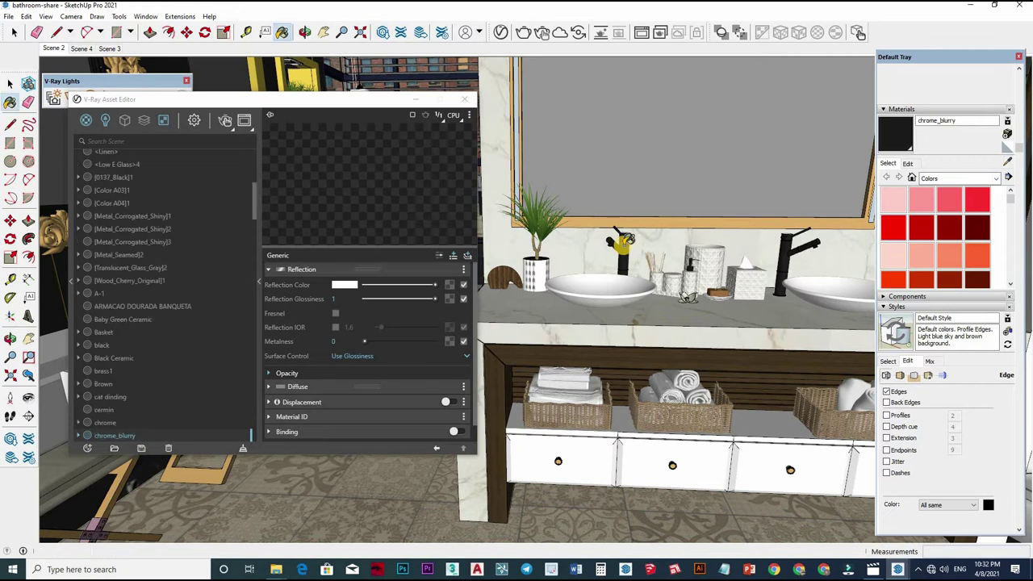
pyautogui.moveTo(607, 341); pyautogui.dragTo(616, 242, button='middle')
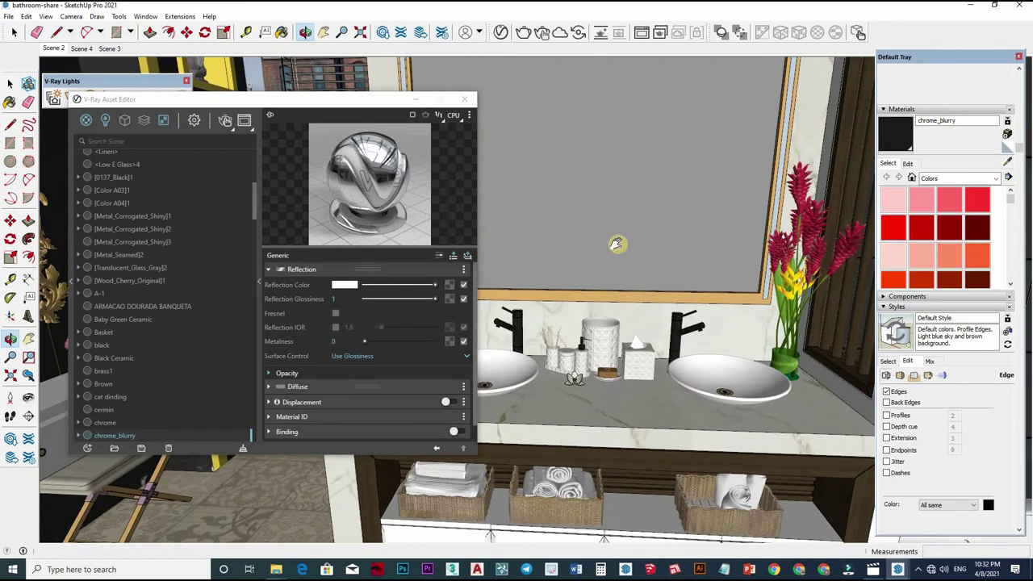
pyautogui.moveTo(645, 300)
pyautogui.mouseDown(button='middle')
pyautogui.moveTo(1016, 178)
pyautogui.moveTo(686, 301)
pyautogui.mouseUp(button='middle')
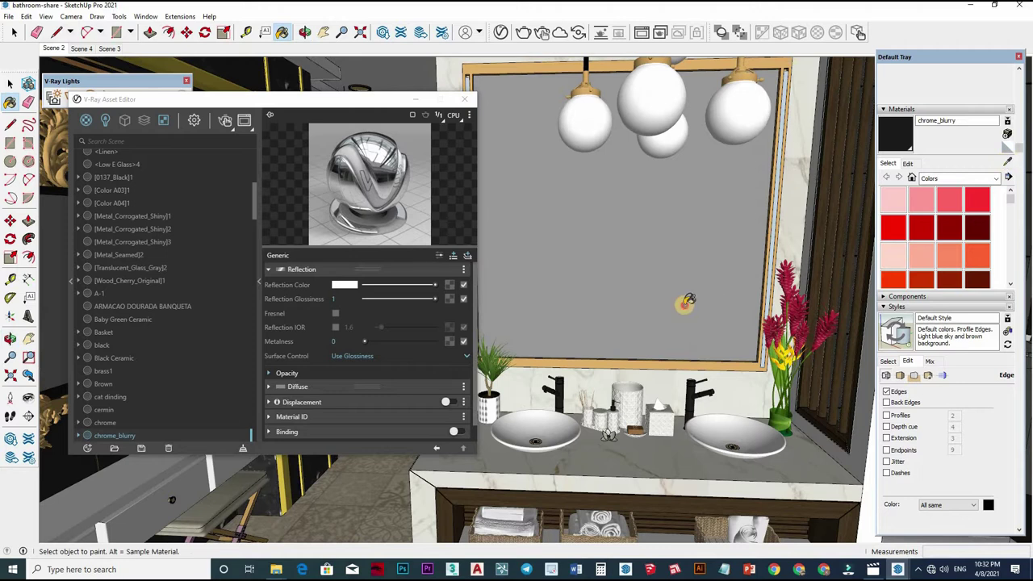
pyautogui.keyDown('alt'); pyautogui.click(492, 326); pyautogui.keyUp('alt')
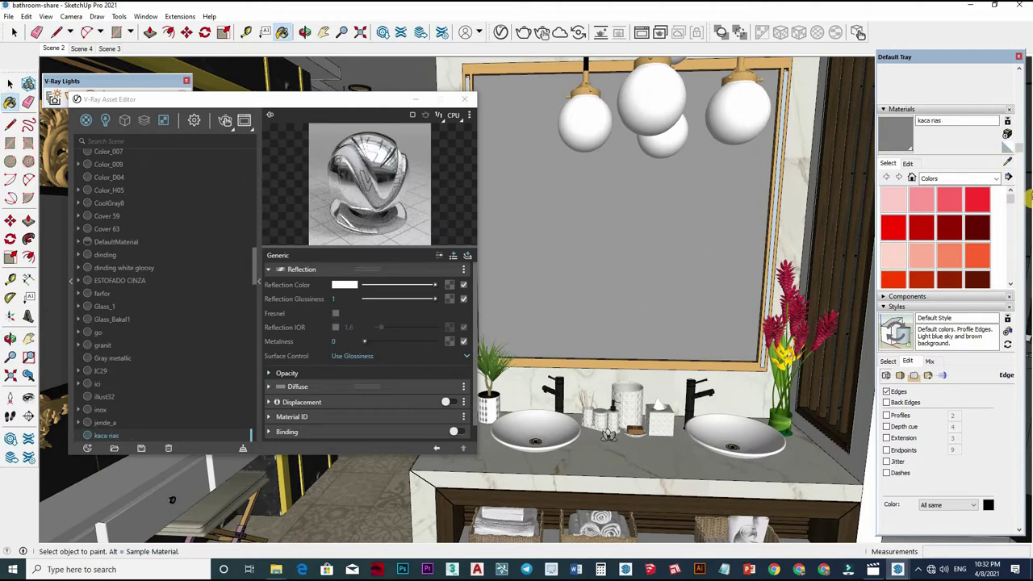
# Sample the glowing lamp globe's Color E04 and set its emissive intensity to 15
pyautogui.keyDown('alt'); pyautogui.click(744, 144); pyautogui.keyUp('alt')
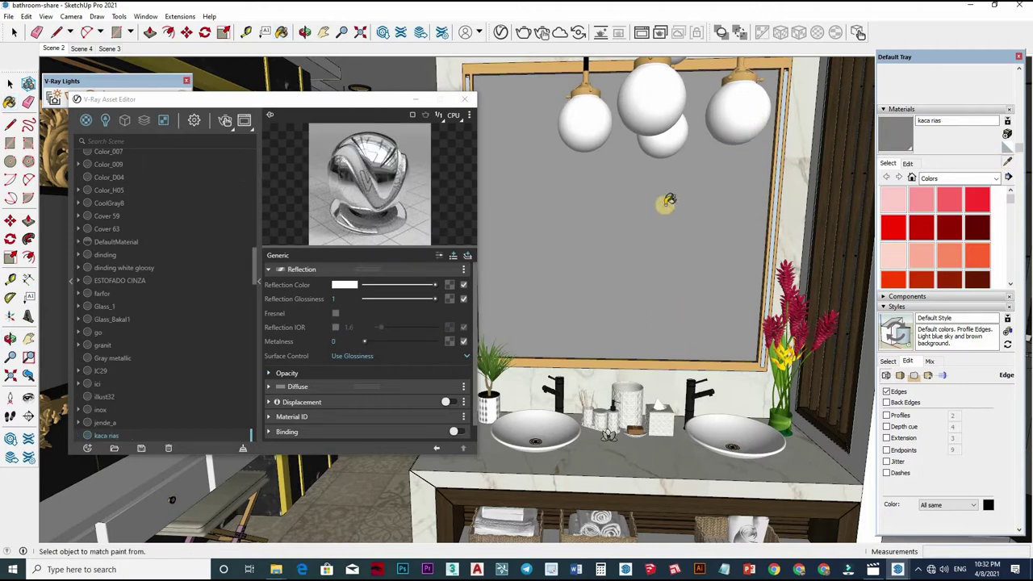
pyautogui.moveTo(678, 247); pyautogui.dragTo(527, 315, button='middle')
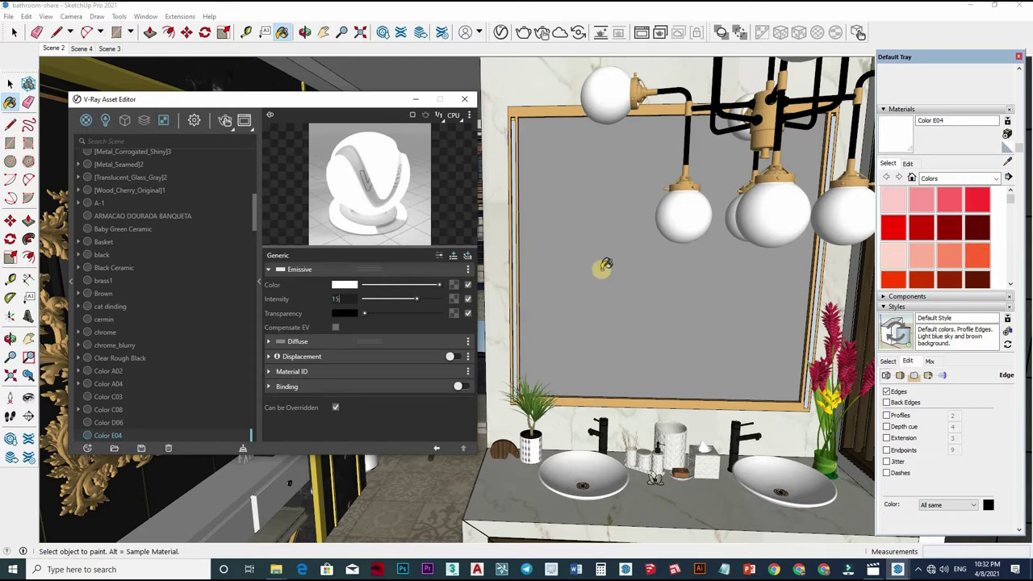
pyautogui.write('5')
# Set the chandelier's black Color M09 reflection glossiness to 0.85
pyautogui.moveTo(573, 311)
pyautogui.mouseDown(button='middle')
pyautogui.moveTo(980, 192)
pyautogui.moveTo(686, 256)
pyautogui.mouseUp(button='middle')
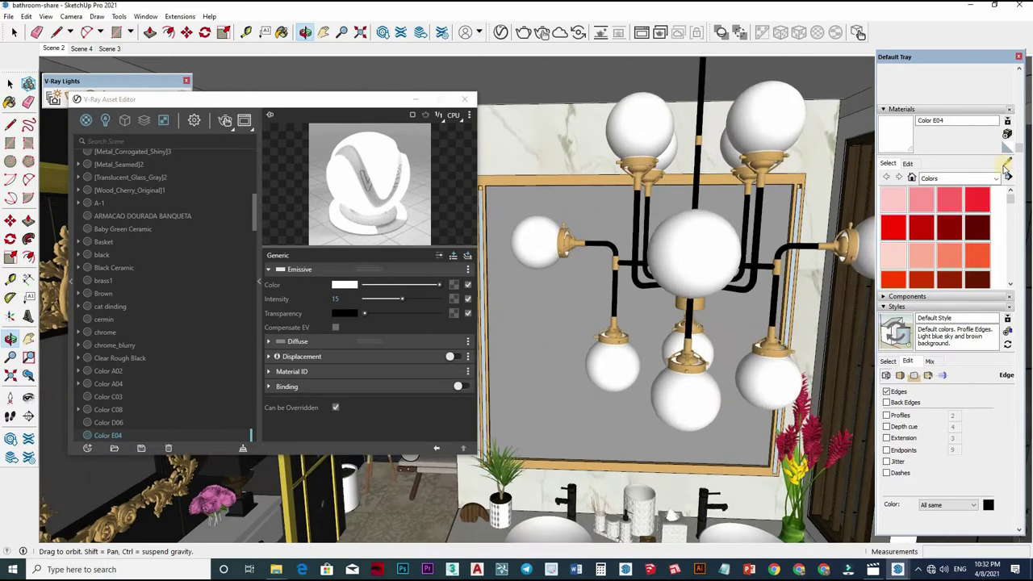
pyautogui.keyDown('alt'); pyautogui.click(684, 258); pyautogui.keyUp('alt')
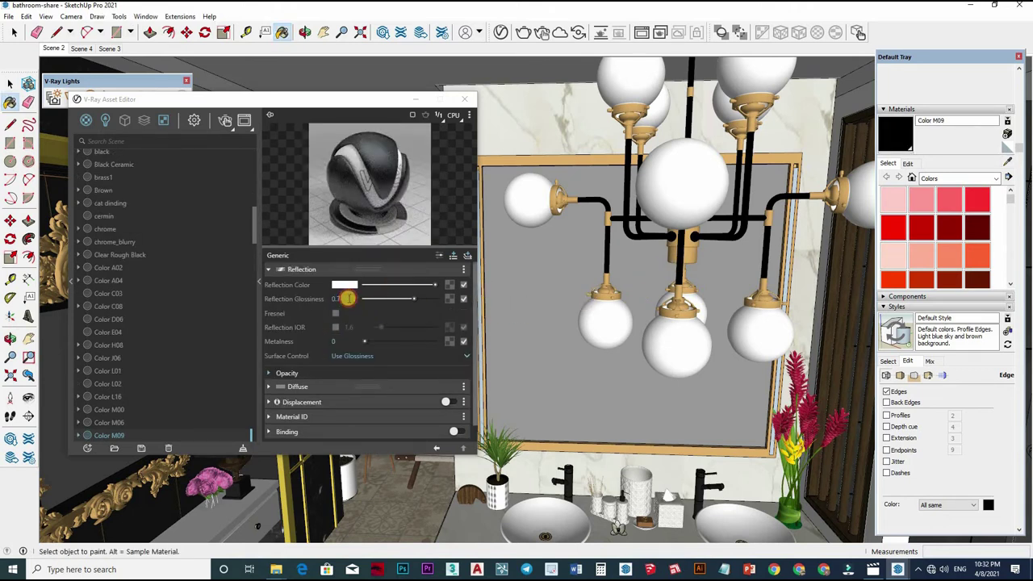
pyautogui.click(348, 298)
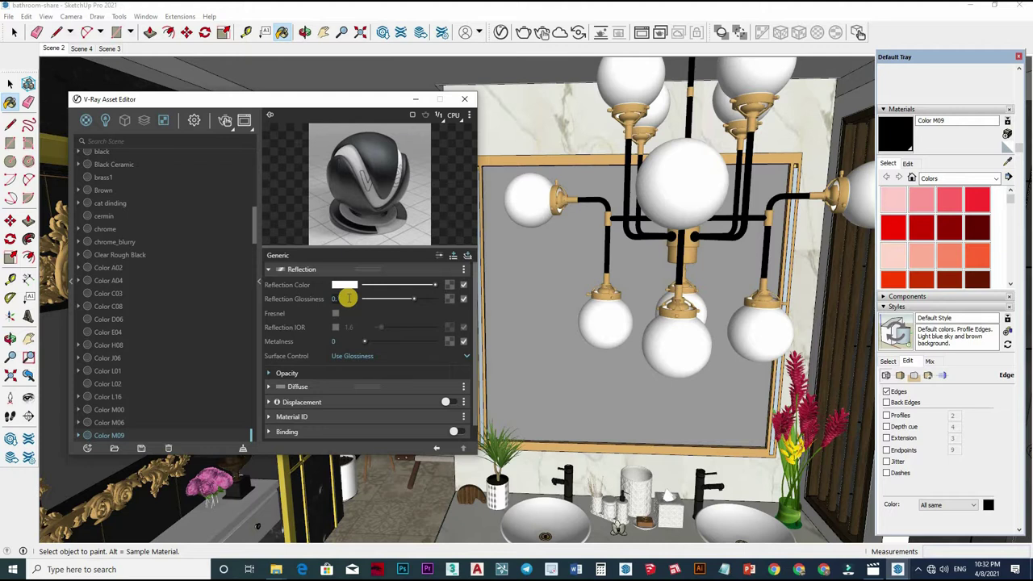
pyautogui.write('85')
pyautogui.press('Return')
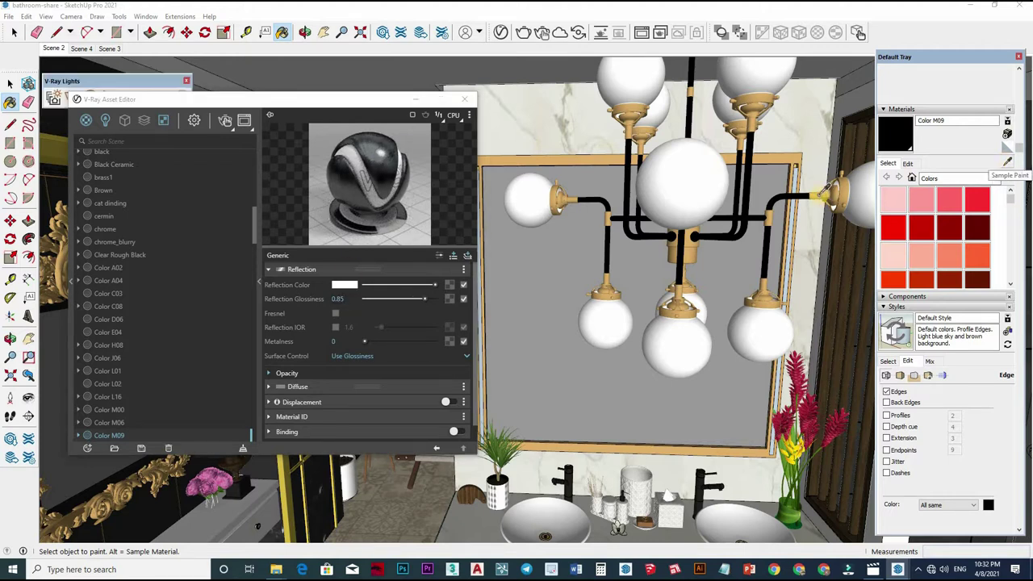
# Sample the gold fitting material and orbit over toward the shower
pyautogui.press('alt')
pyautogui.keyDown('alt'); pyautogui.click(799, 213); pyautogui.keyUp('alt')
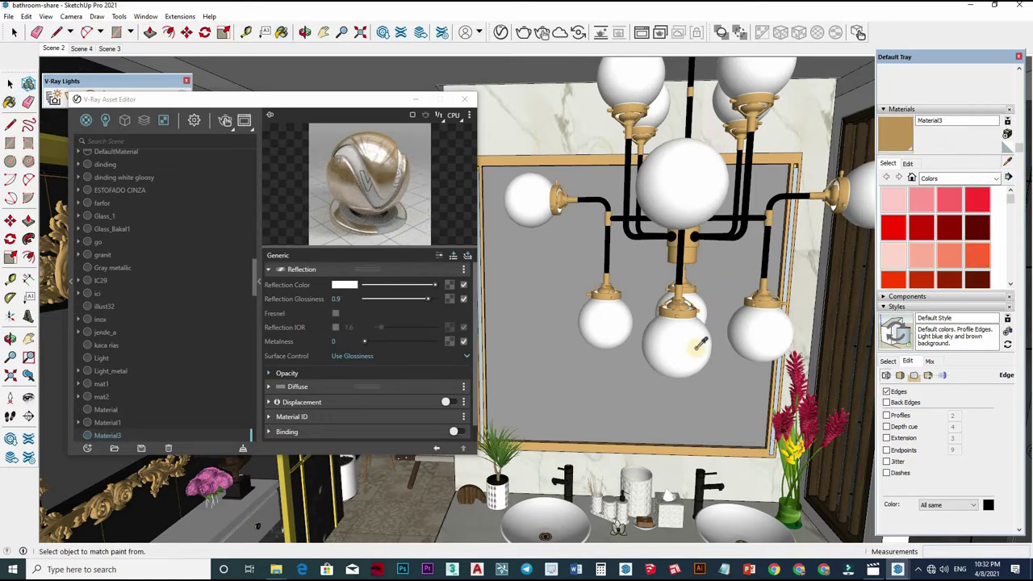
pyautogui.moveTo(771, 242)
pyautogui.mouseDown(button='middle')
pyautogui.moveTo(783, 319)
pyautogui.moveTo(700, 341)
pyautogui.moveTo(676, 318)
pyautogui.moveTo(729, 341)
pyautogui.moveTo(630, 297)
pyautogui.moveTo(594, 309)
pyautogui.mouseUp(button='middle')
# Sample the [Translucent_Glass_Gray]2 shower glass and brighten its refraction colour
pyautogui.keyDown('alt'); pyautogui.click(595, 310); pyautogui.keyUp('alt')
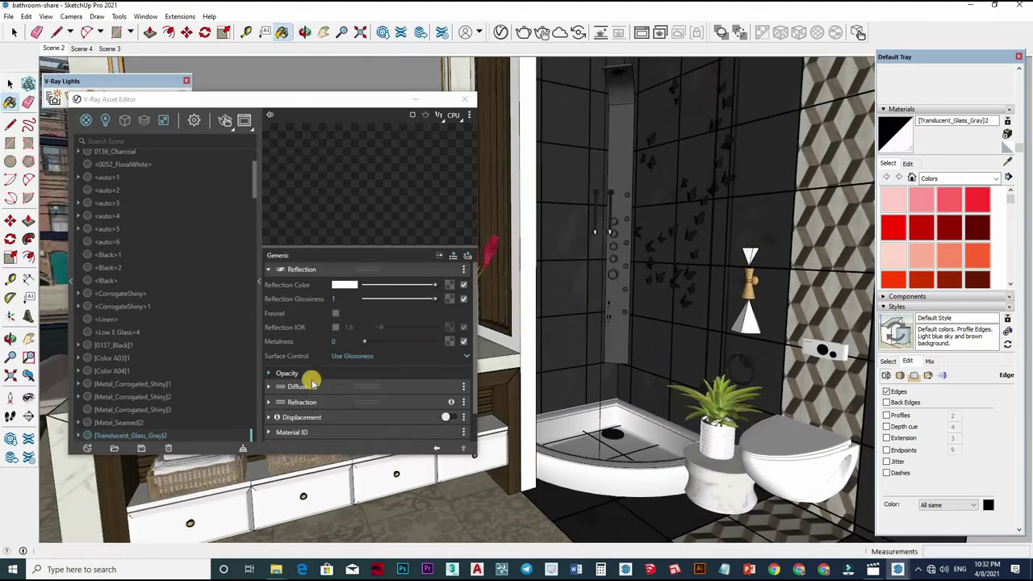
pyautogui.click(401, 404)
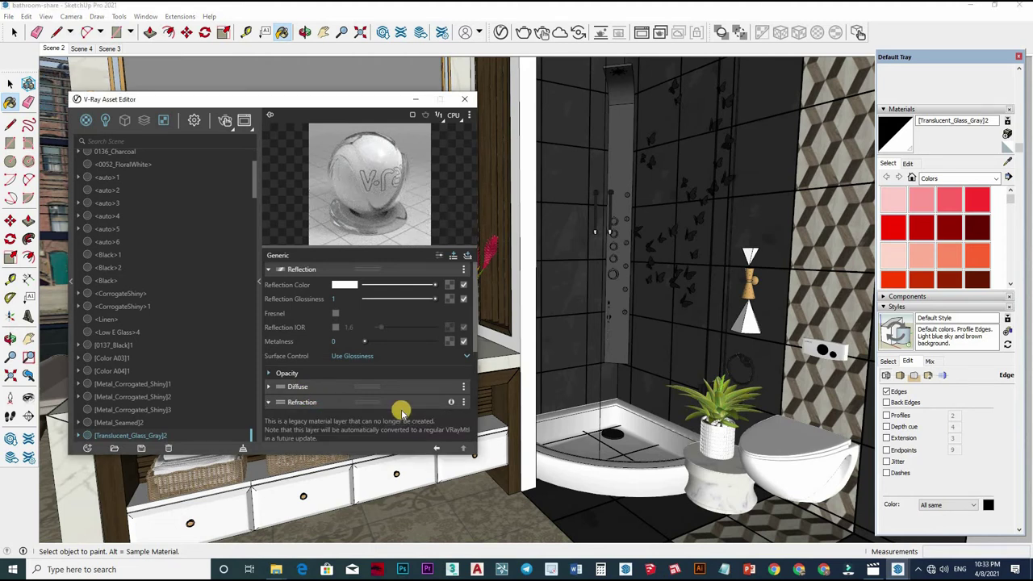
pyautogui.scroll(-3, 401, 410)
pyautogui.scroll(-2, 401, 410)
pyautogui.scroll(-2, 400, 409)
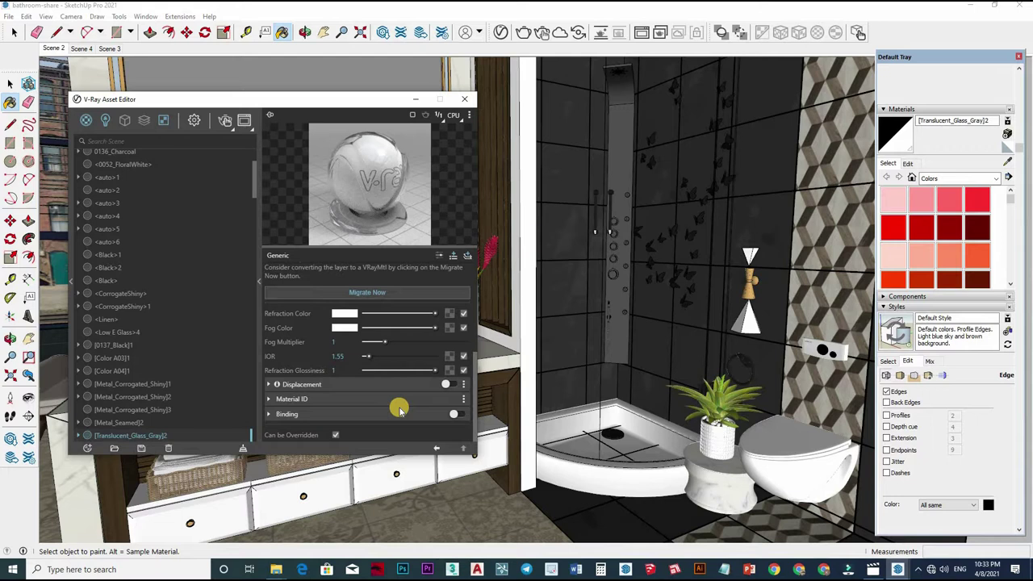
pyautogui.scroll(1, 399, 409)
pyautogui.scroll(2, 398, 407)
pyautogui.scroll(2, 397, 403)
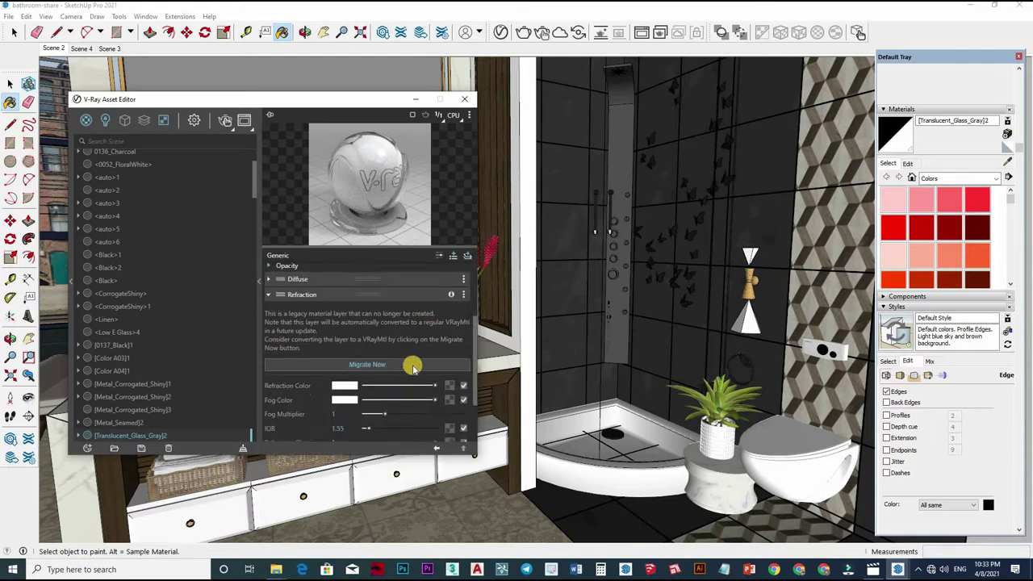
pyautogui.scroll(-2, 412, 368)
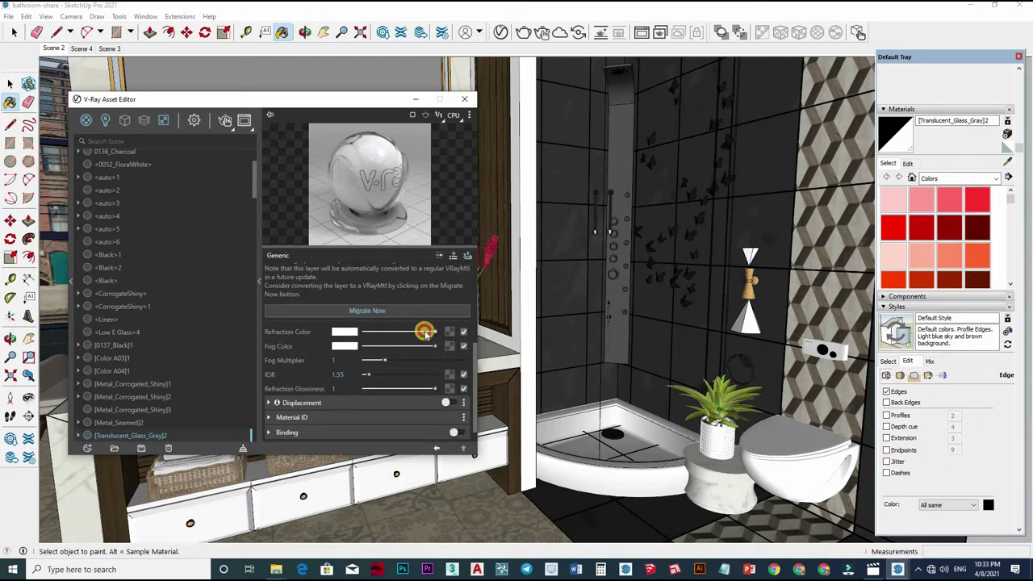
pyautogui.moveTo(446, 331); pyautogui.dragTo(429, 332)
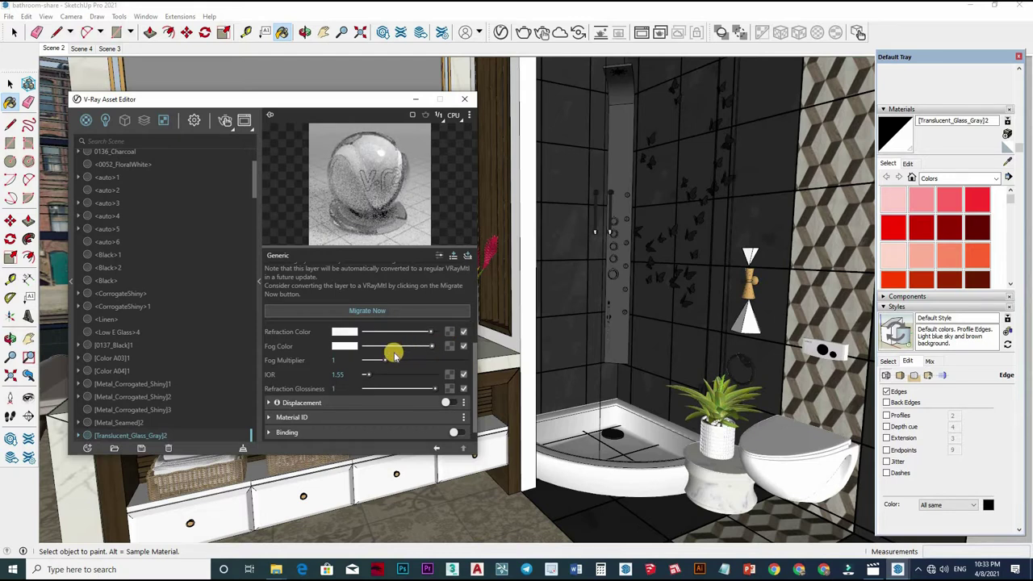
# Lower the shower glass's reflection glossiness to 0.85
pyautogui.scroll(2, 396, 360)
pyautogui.scroll(1, 404, 339)
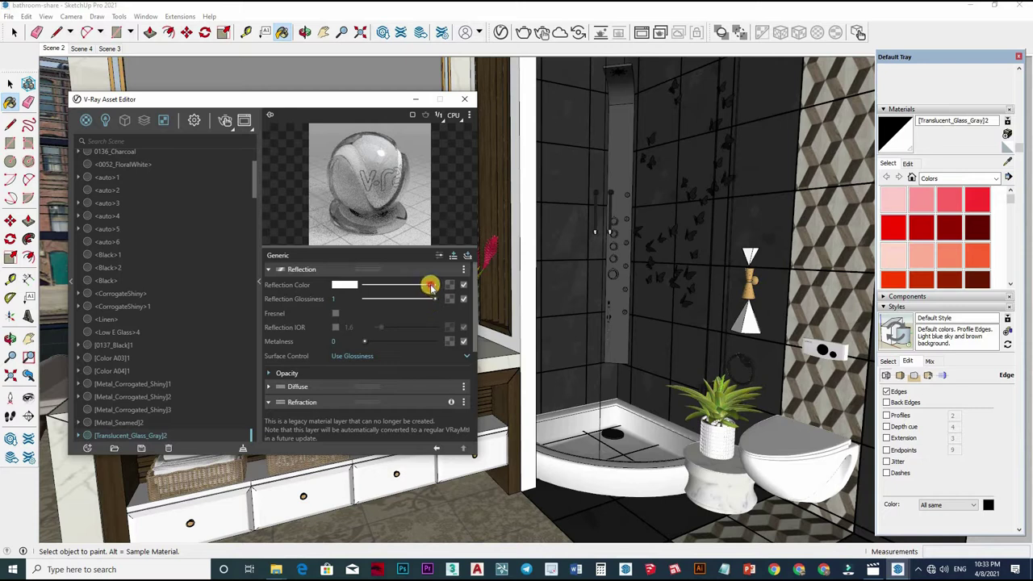
pyautogui.moveTo(432, 301); pyautogui.dragTo(426, 301)
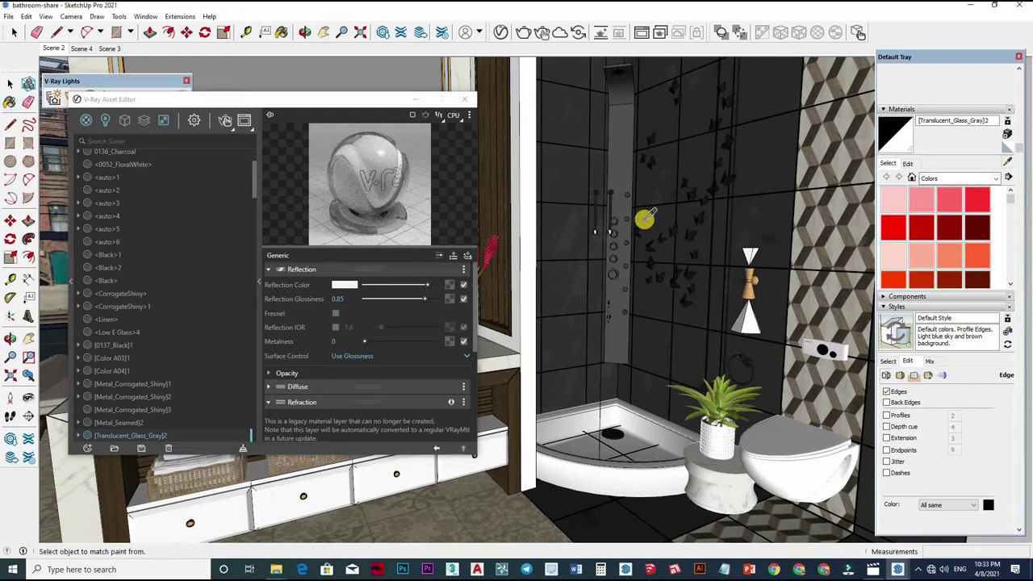
# Sample the gold wall lamp material and orbit toward the toilet wall
pyautogui.moveTo(717, 221)
pyautogui.mouseDown(button='middle')
pyautogui.moveTo(685, 274)
pyautogui.moveTo(651, 278)
pyautogui.mouseUp(button='middle')
pyautogui.scroll(3, 685, 274)
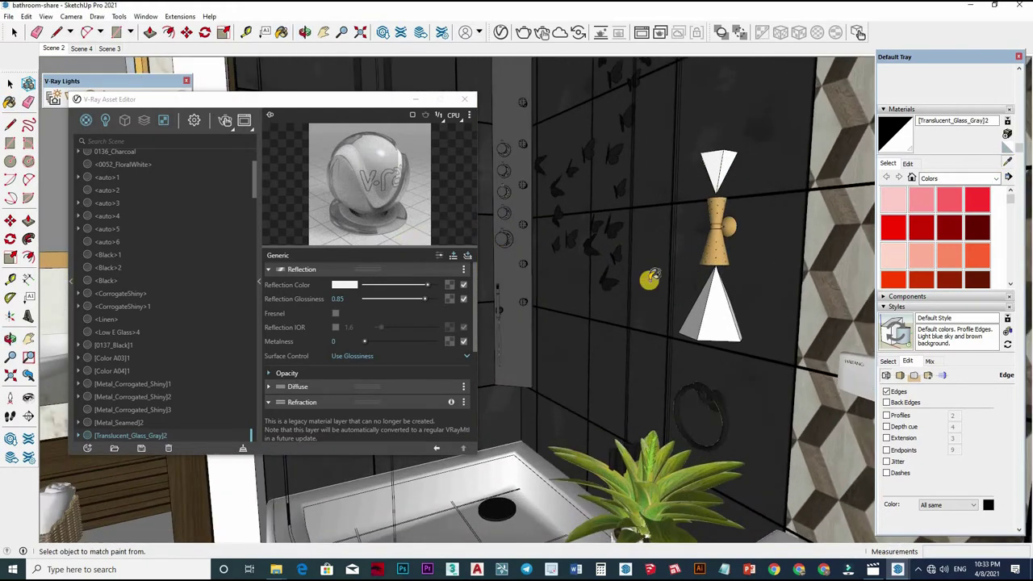
pyautogui.keyDown('alt'); pyautogui.click(717, 259); pyautogui.keyUp('alt')
pyautogui.moveTo(728, 227)
pyautogui.mouseDown(button='middle')
pyautogui.moveTo(671, 335)
pyautogui.moveTo(728, 349)
pyautogui.moveTo(650, 274)
pyautogui.moveTo(680, 387)
pyautogui.moveTo(669, 376)
pyautogui.mouseUp(button='middle')
pyautogui.scroll(-3, 727, 349)
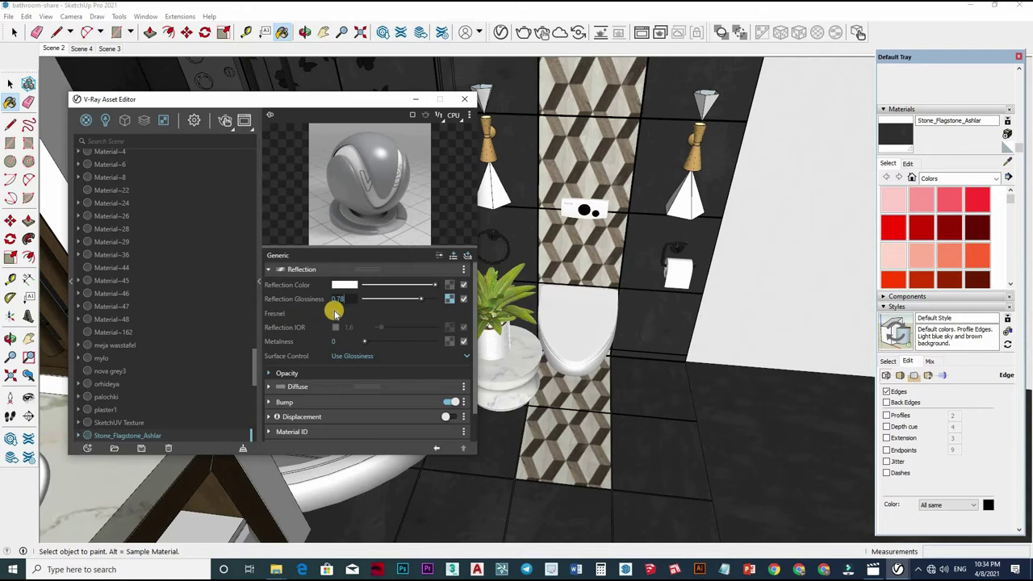
pyautogui.write('0.85')
# Commit 0.85 reflection glossiness for Stone_Flagstone_Ashlar, then sample the wall paint
pyautogui.press('Return')
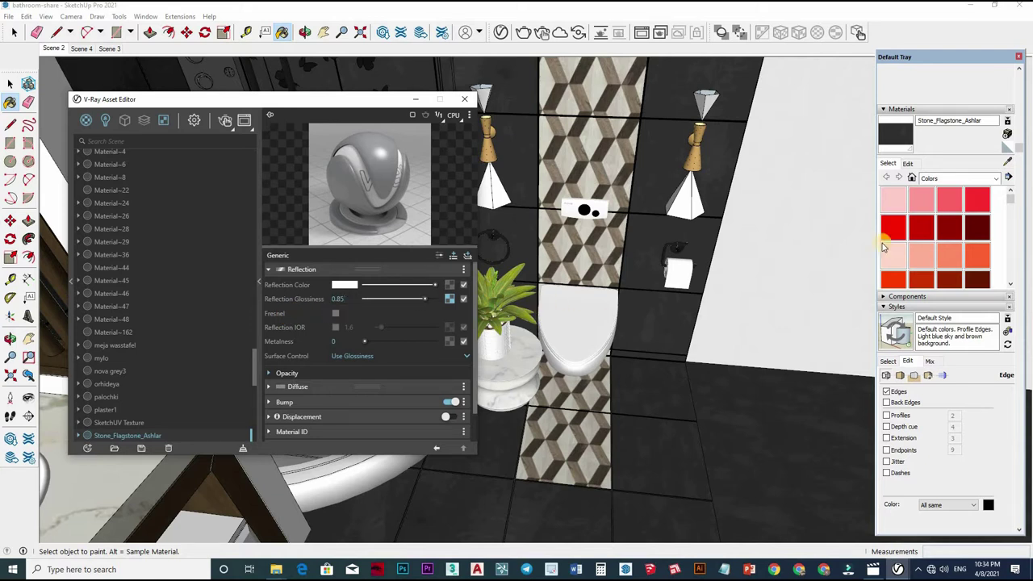
pyautogui.keyDown('alt'); pyautogui.click(681, 371); pyautogui.keyUp('alt')
pyautogui.moveTo(708, 374)
pyautogui.mouseDown(button='middle')
pyautogui.moveTo(643, 374)
pyautogui.moveTo(712, 390)
pyautogui.moveTo(655, 393)
pyautogui.moveTo(782, 393)
pyautogui.moveTo(714, 404)
pyautogui.mouseUp(button='middle')
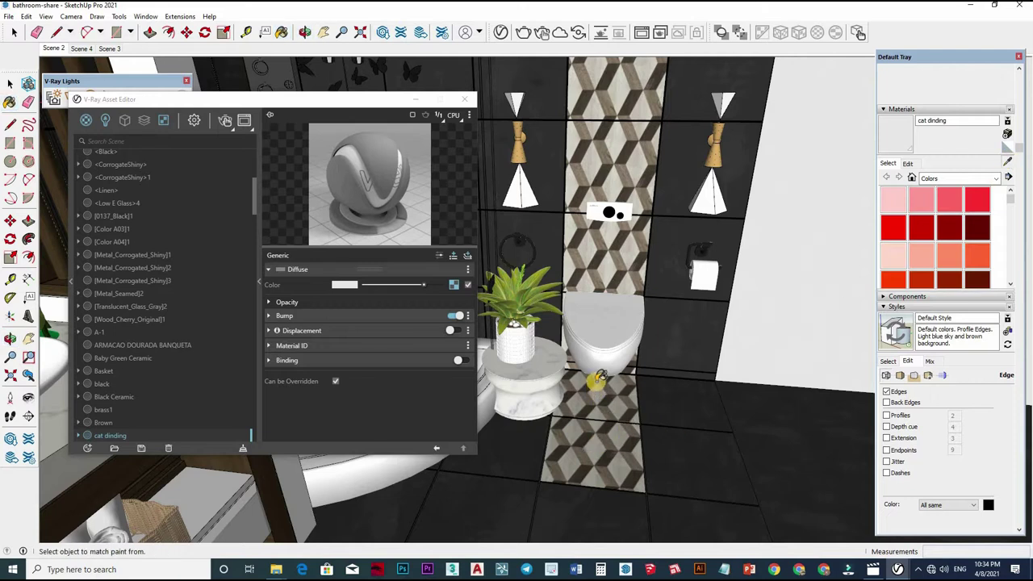
# Set the patterned wall tile Color A04's reflection glossiness to 0.75
pyautogui.keyDown('alt'); pyautogui.click(594, 379); pyautogui.keyUp('alt')
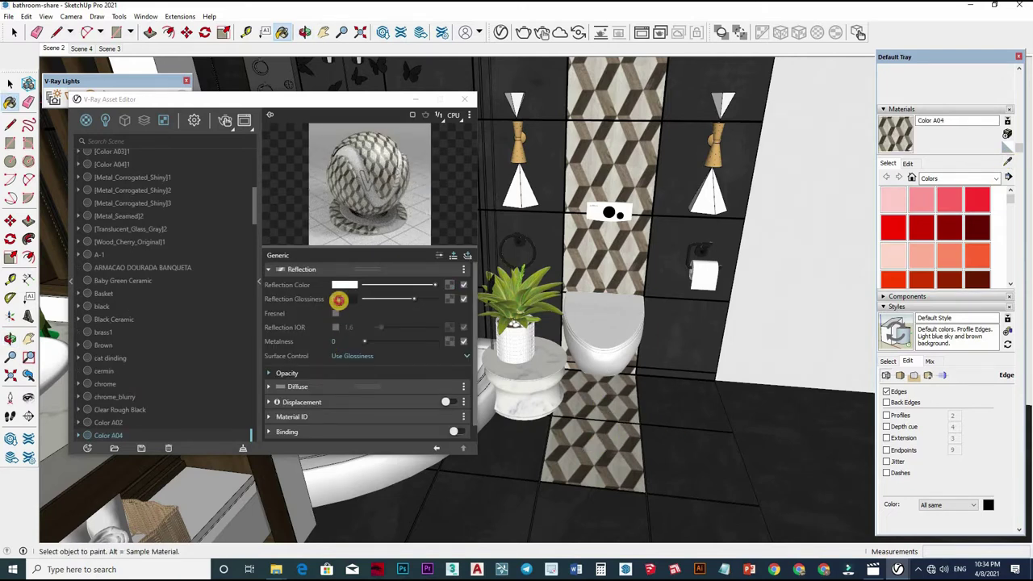
pyautogui.click(339, 299)
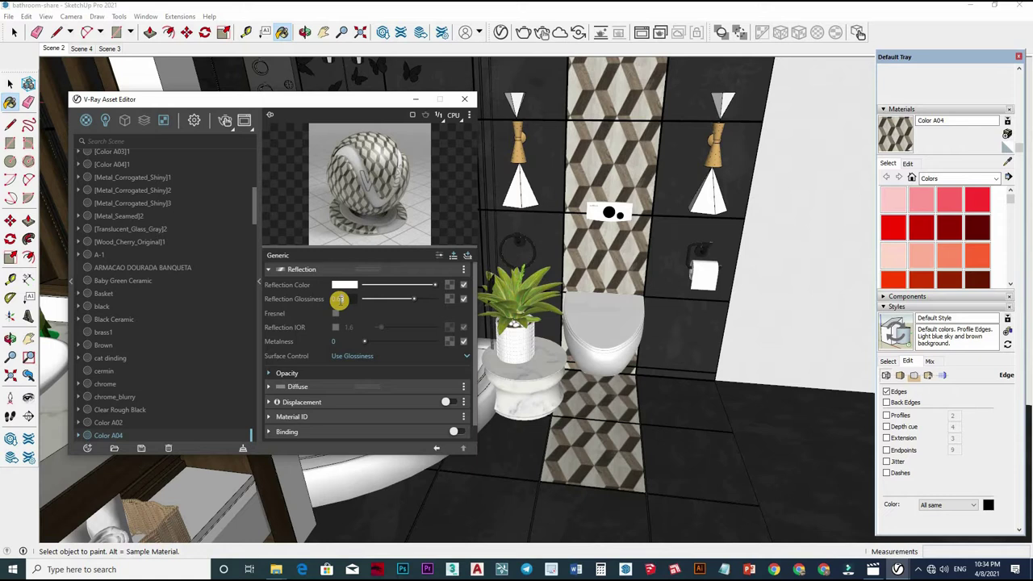
pyautogui.write('0.75')
pyautogui.press('Return')
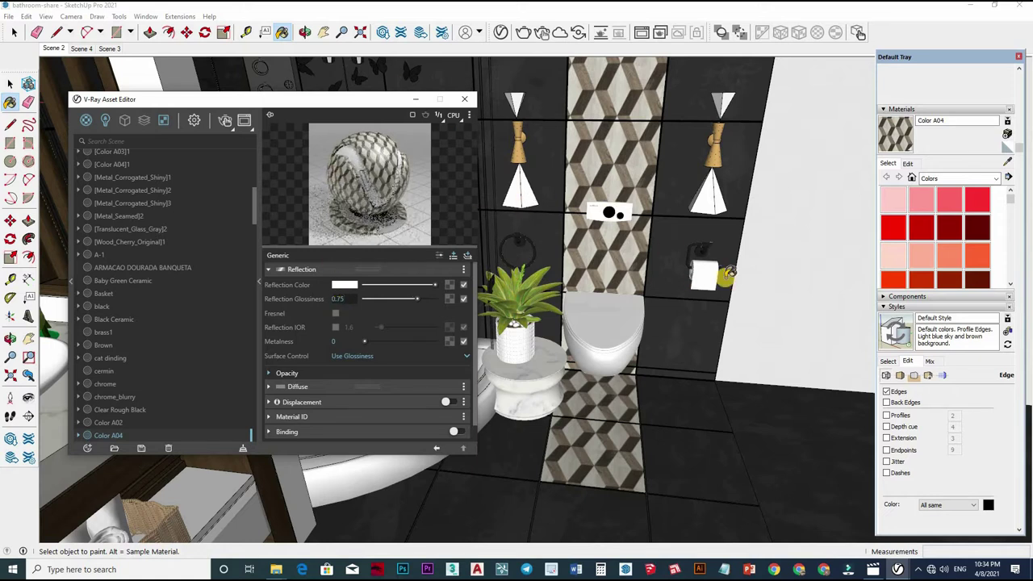
pyautogui.press('alt')
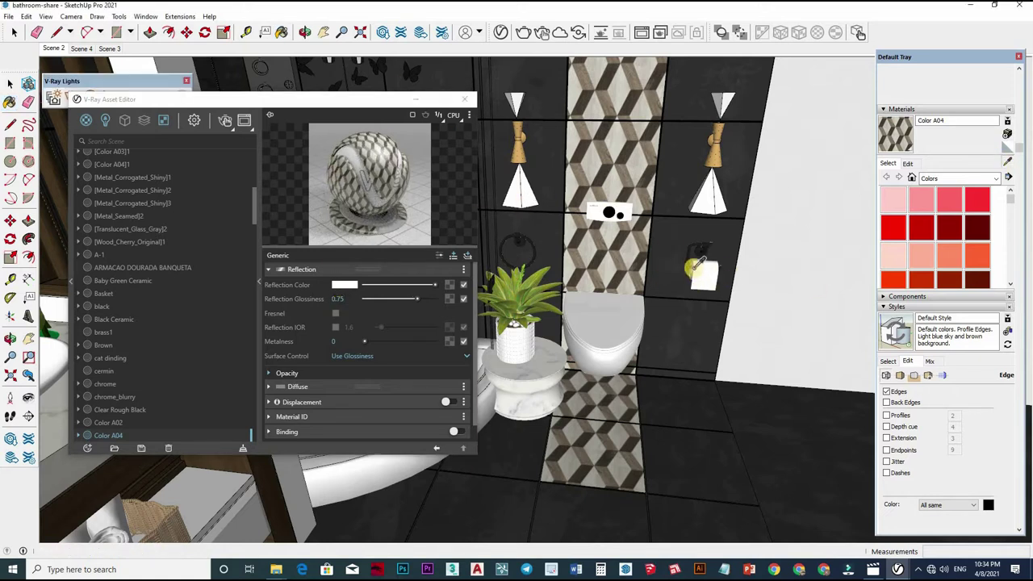
pyautogui.moveTo(665, 340)
pyautogui.mouseDown(button='middle')
pyautogui.moveTo(663, 305)
pyautogui.moveTo(772, 288)
pyautogui.moveTo(640, 335)
pyautogui.moveTo(456, 329)
pyautogui.mouseUp(button='middle')
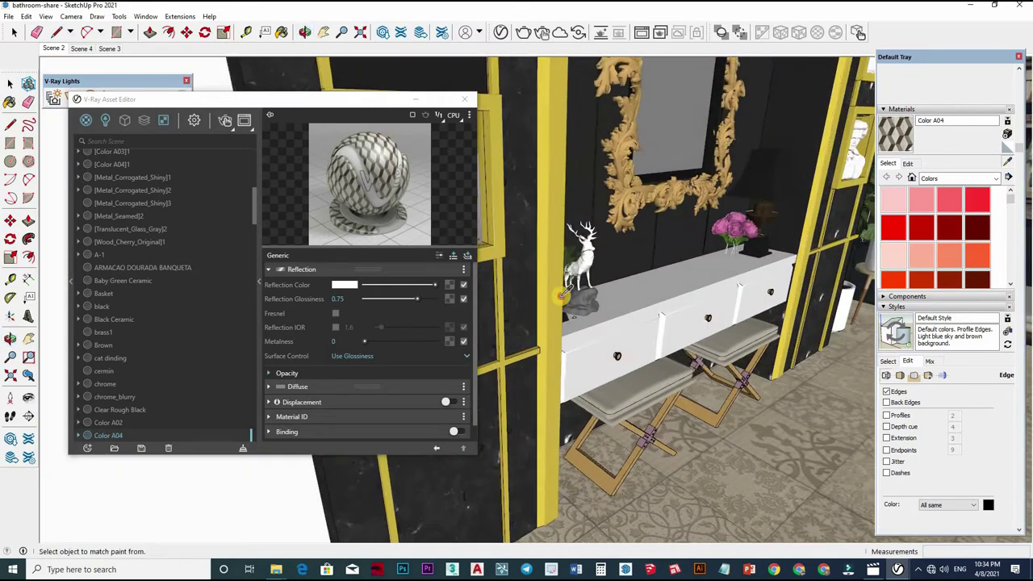
# Set the black marble wall [0137_Black]1's reflection glossiness to 0.95
pyautogui.keyDown('alt'); pyautogui.click(428, 335); pyautogui.keyUp('alt')
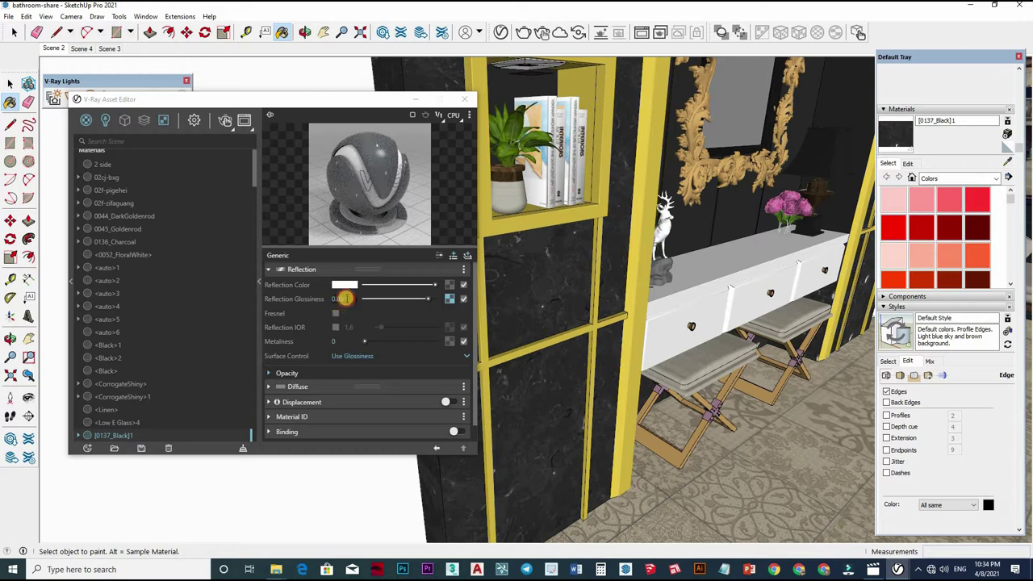
pyautogui.click(345, 298)
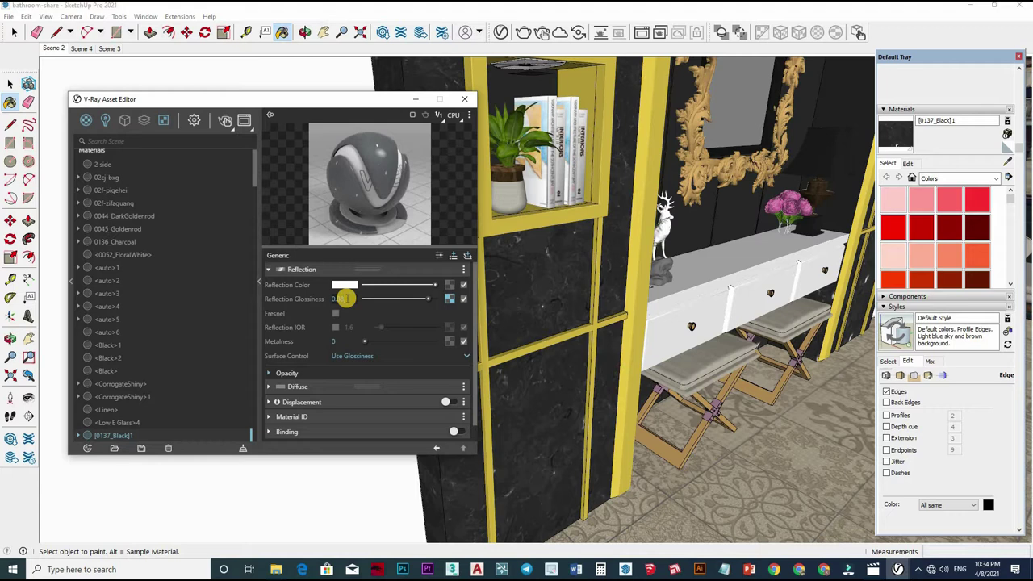
pyautogui.write('0.95')
pyautogui.press('Return')
pyautogui.press('alt')
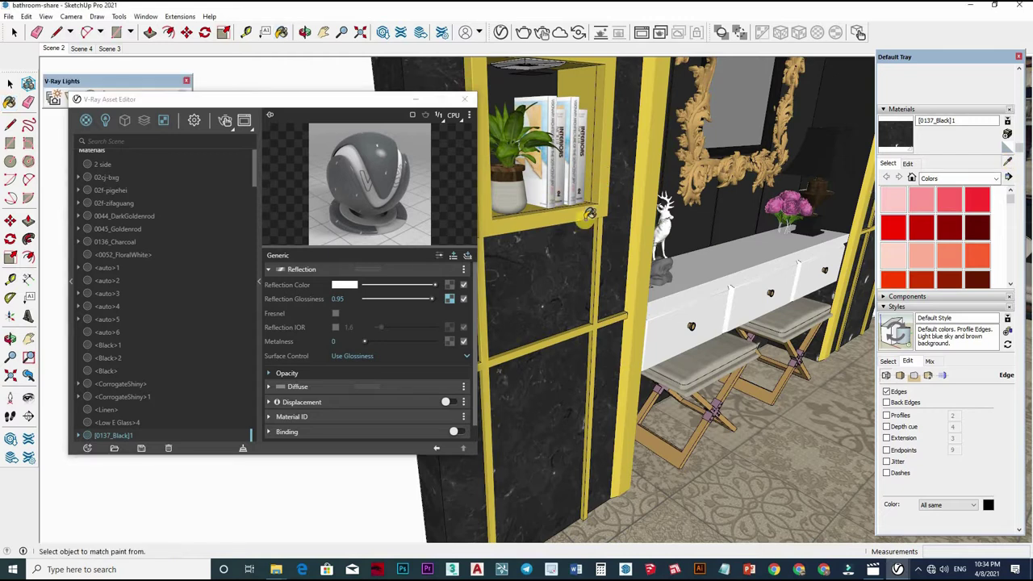
# Sample the gold vanity lamp, then the stool cushion's ESTOFADO CINZA material
pyautogui.keyDown('alt'); pyautogui.click(579, 211); pyautogui.keyUp('alt')
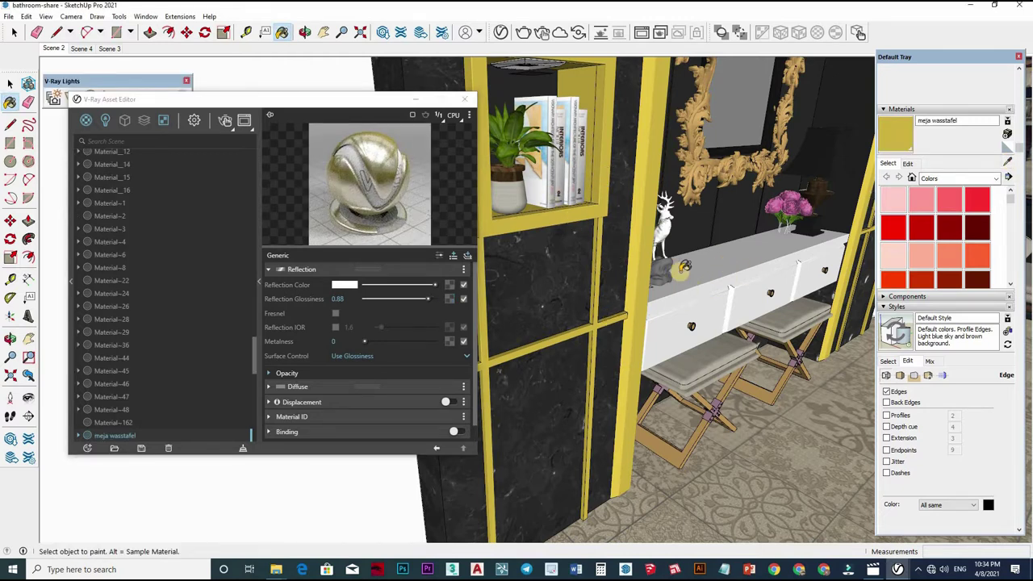
pyautogui.moveTo(685, 266); pyautogui.dragTo(816, 211, button='middle')
pyautogui.scroll(3, 702, 267)
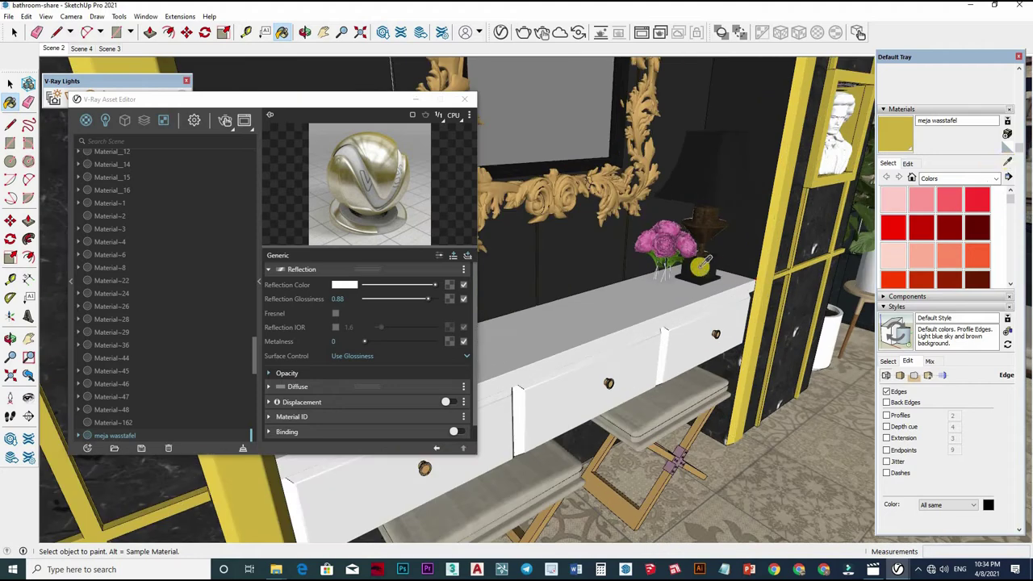
pyautogui.moveTo(781, 303)
pyautogui.mouseDown(button='middle')
pyautogui.moveTo(657, 344)
pyautogui.moveTo(613, 331)
pyautogui.mouseUp(button='middle')
pyautogui.press('b')
pyautogui.keyDown('alt'); pyautogui.click(614, 331); pyautogui.keyUp('alt')
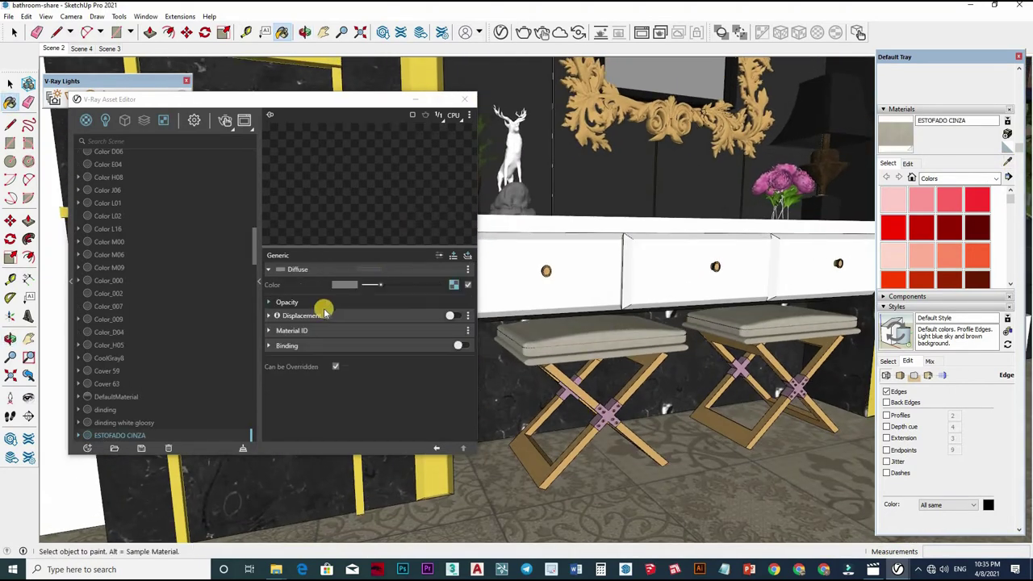
# Sample the gold stool frame, then the stool's pink Color L01 material
pyautogui.keyDown('alt'); pyautogui.click(777, 361); pyautogui.keyUp('alt')
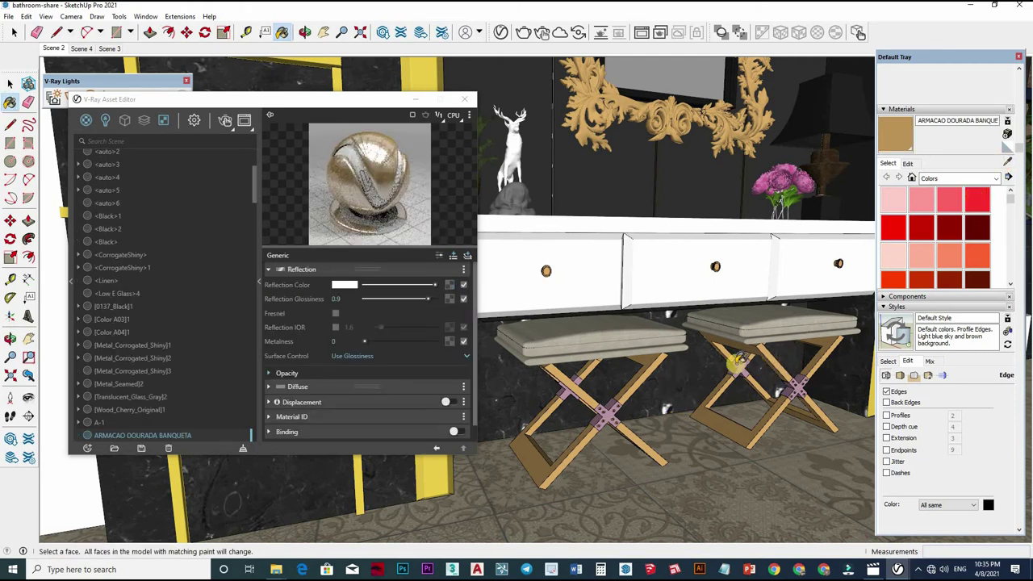
pyautogui.moveTo(738, 364); pyautogui.dragTo(638, 355, button='middle')
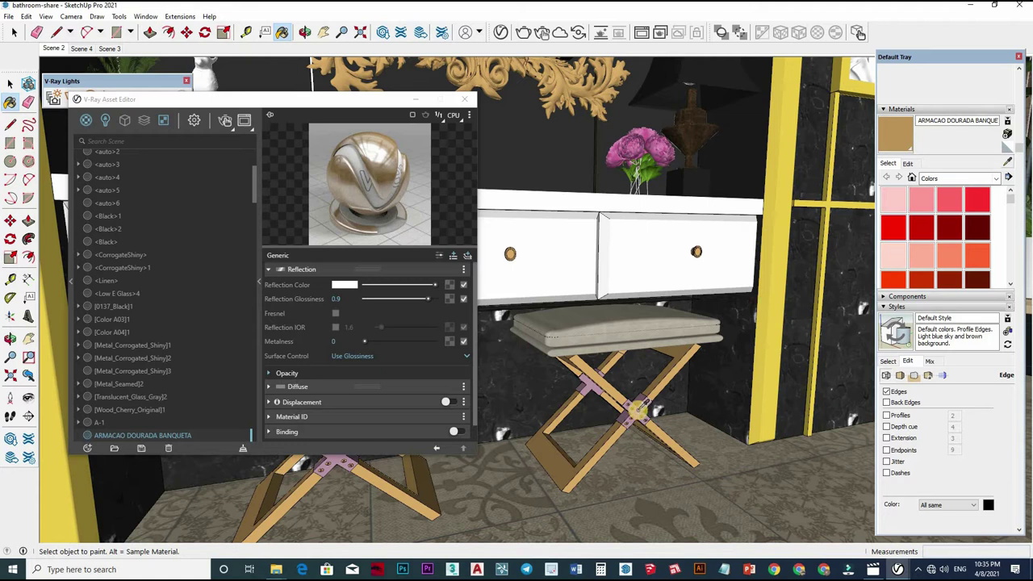
pyautogui.press('alt')
pyautogui.keyDown('alt'); pyautogui.click(642, 395); pyautogui.keyUp('alt')
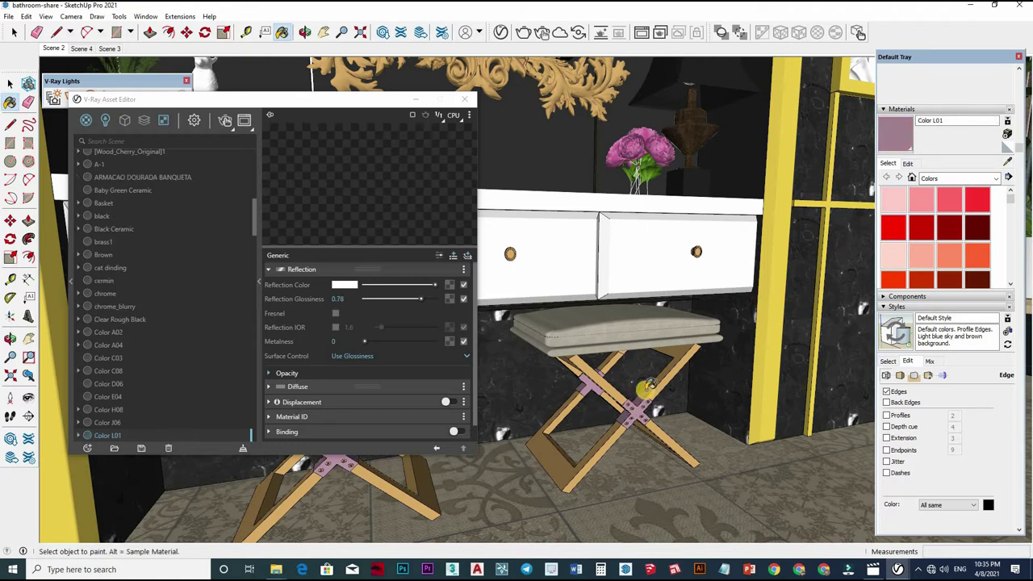
# Sample the black Material~3, showing reflection glossiness 0.68
pyautogui.moveTo(652, 391); pyautogui.dragTo(1010, 163, button='middle')
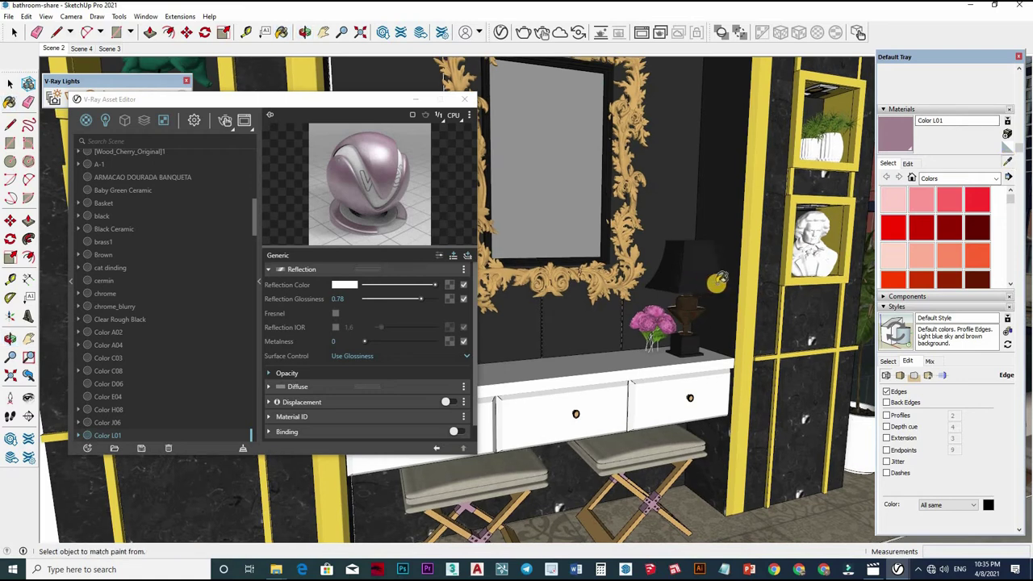
pyautogui.keyDown('alt'); pyautogui.click(630, 268); pyautogui.keyUp('alt')
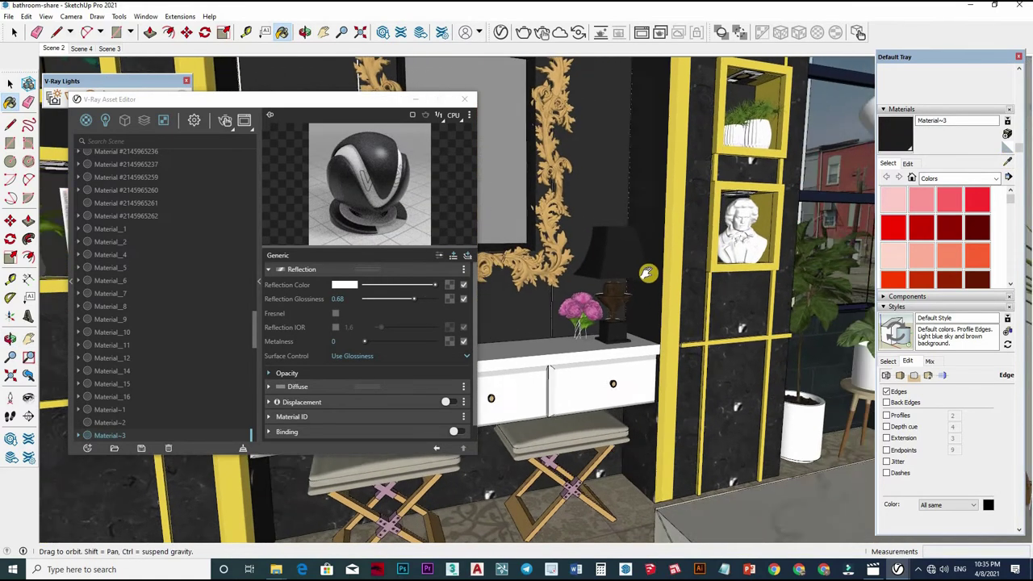
pyautogui.moveTo(783, 281)
pyautogui.mouseDown(button='middle')
pyautogui.moveTo(648, 304)
pyautogui.moveTo(597, 345)
pyautogui.moveTo(611, 364)
pyautogui.mouseUp(button='middle')
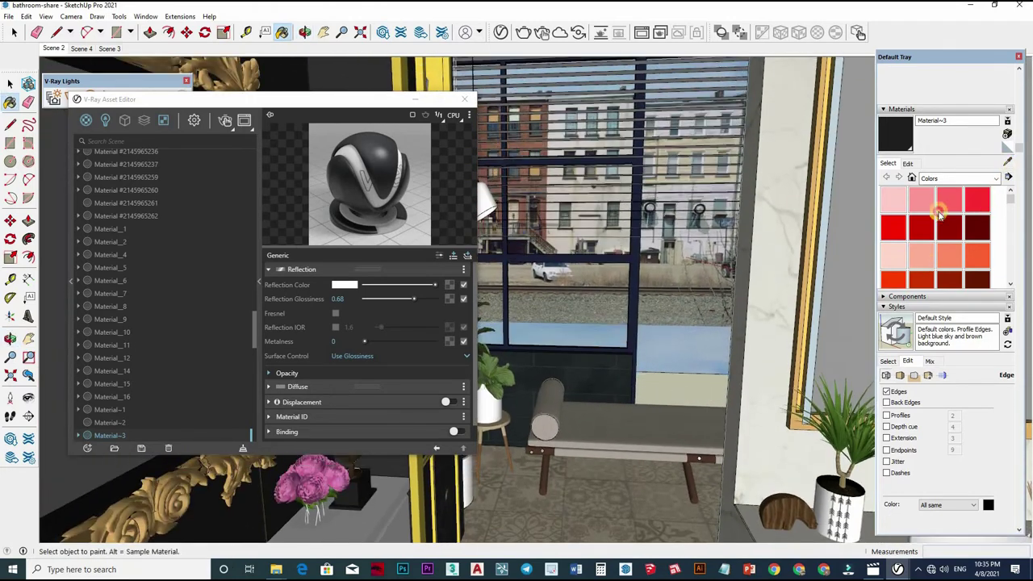
# Sample the window glass CoolGray8 and expand its Refraction settings
pyautogui.moveTo(657, 306); pyautogui.dragTo(659, 293, button='middle')
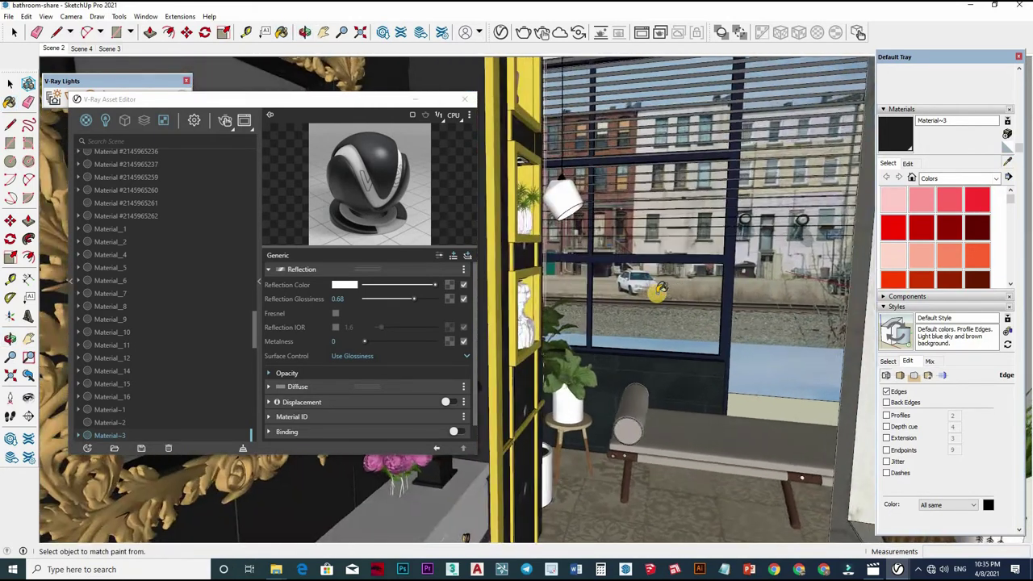
pyautogui.click(420, 286)
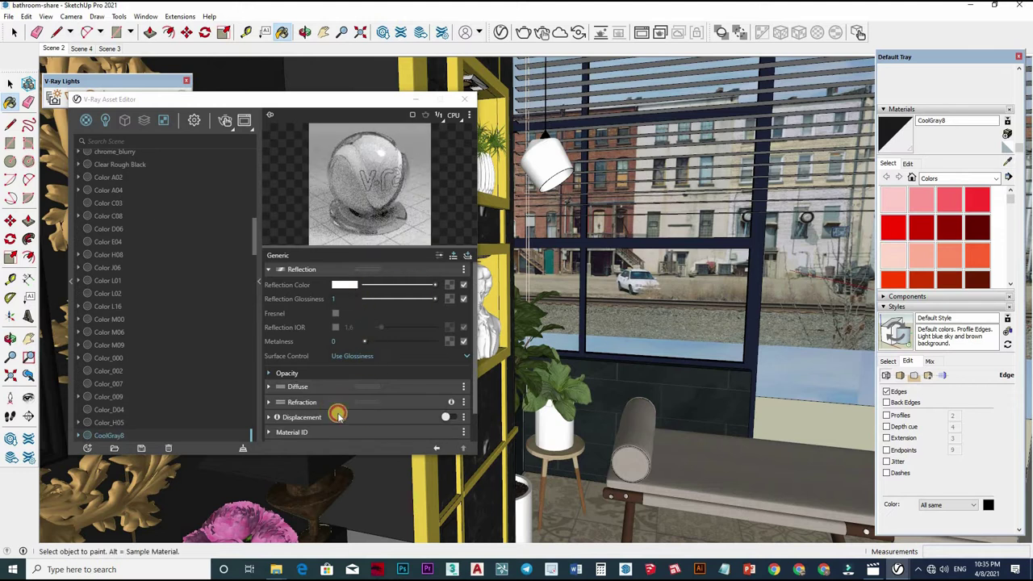
pyautogui.click(381, 408)
pyautogui.scroll(-2, 388, 407)
pyautogui.scroll(-2, 392, 408)
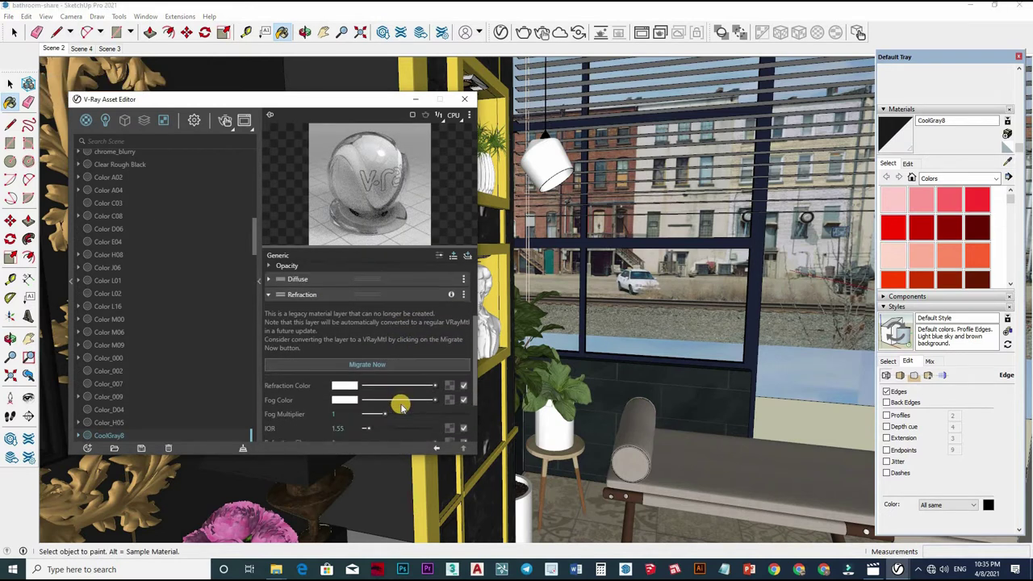
pyautogui.scroll(-1, 399, 408)
pyautogui.scroll(-2, 400, 407)
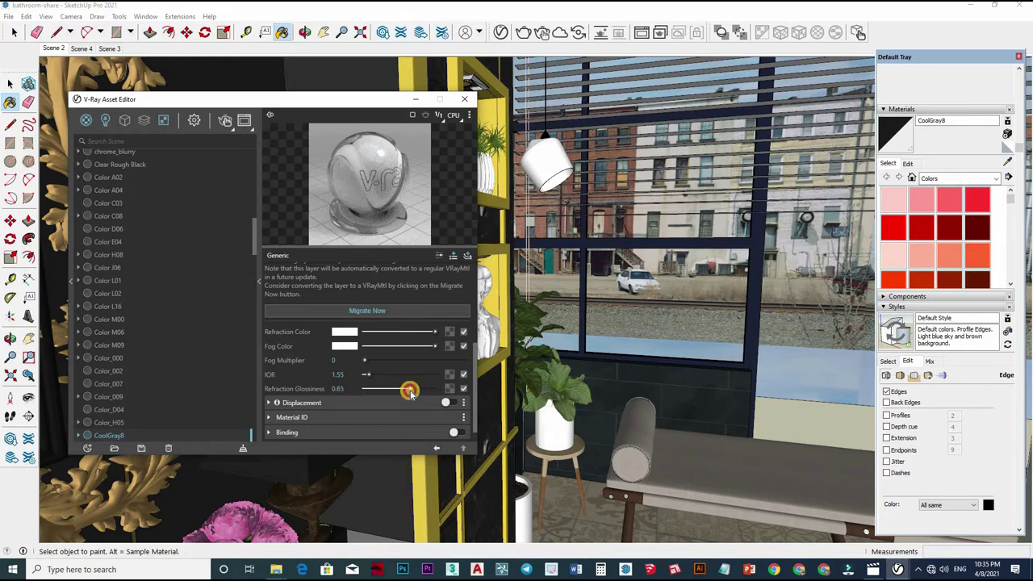
# Set CoolGray8's refraction glossiness to 0.55 and close the Asset Editor
pyautogui.moveTo(410, 391); pyautogui.dragTo(393, 389)
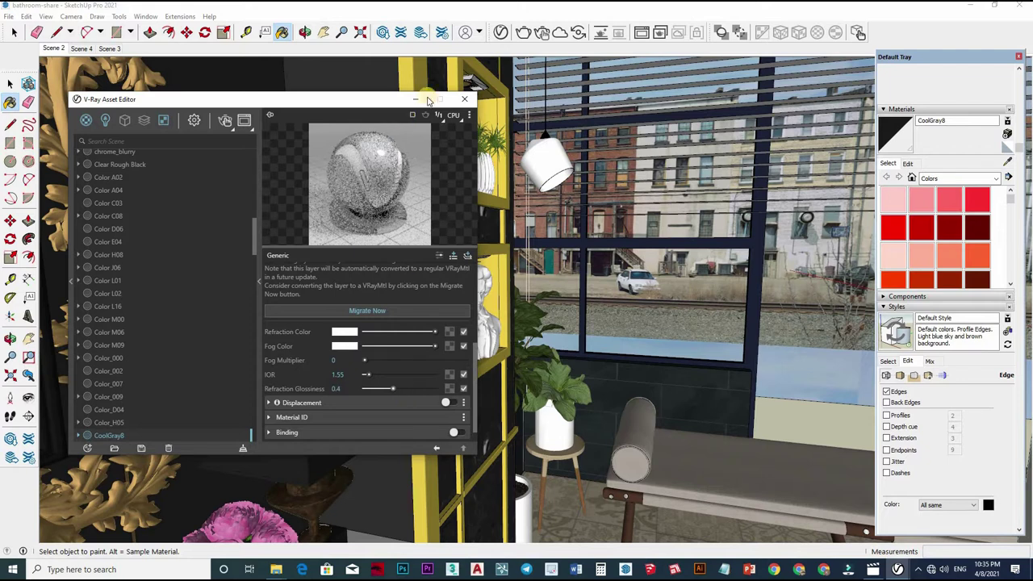
pyautogui.click(468, 101)
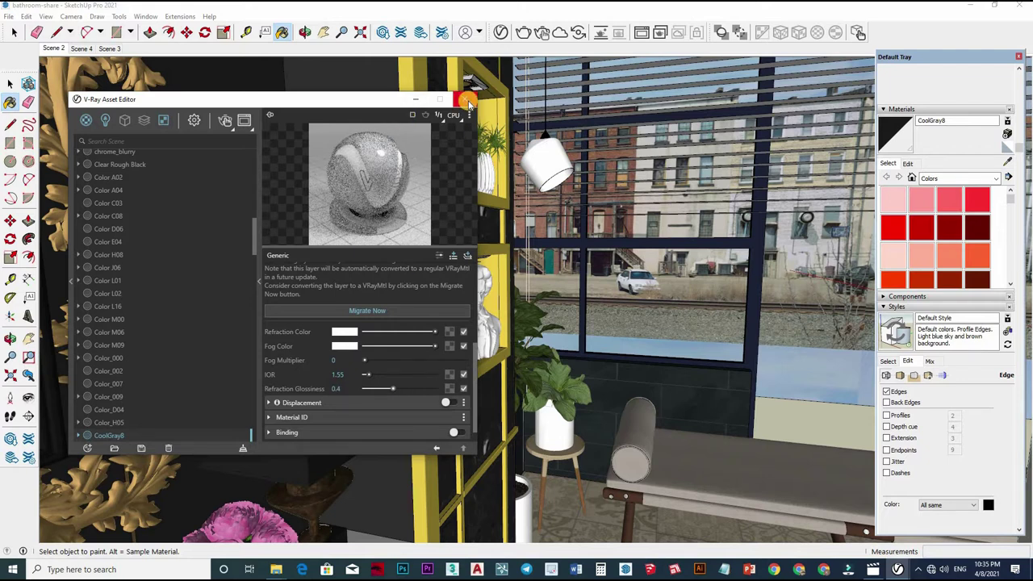
pyautogui.moveTo(399, 389); pyautogui.dragTo(403, 389)
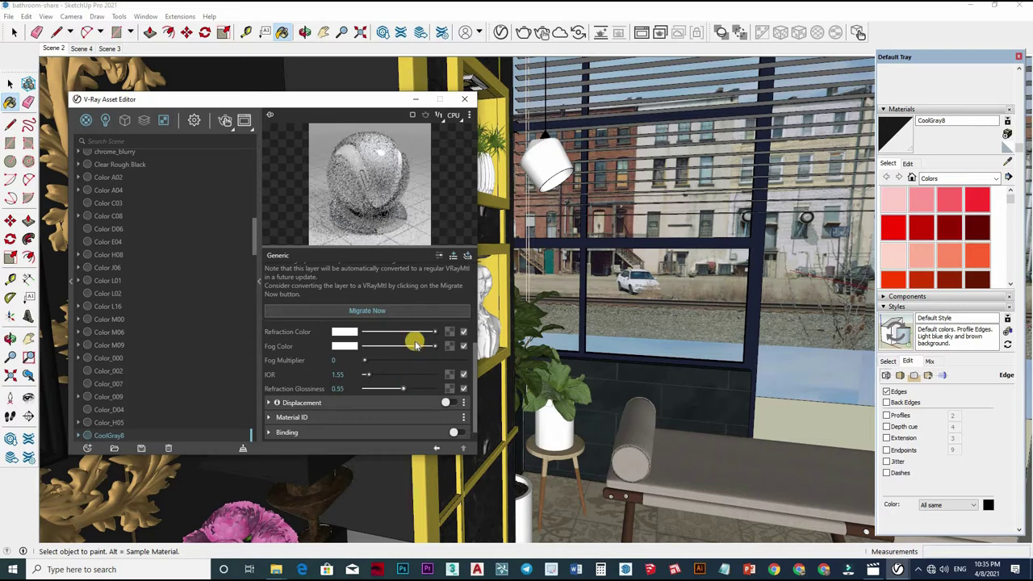
pyautogui.click(464, 99)
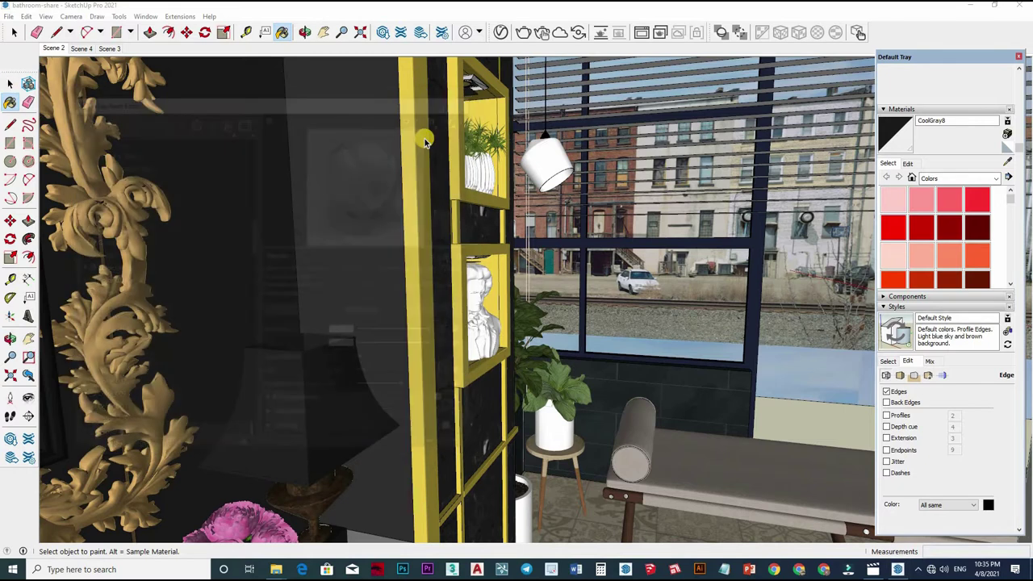
# Run a V-Ray interactive test render of the Scene 2 vanity view, inspect it, then stop it
pyautogui.click(56, 48)
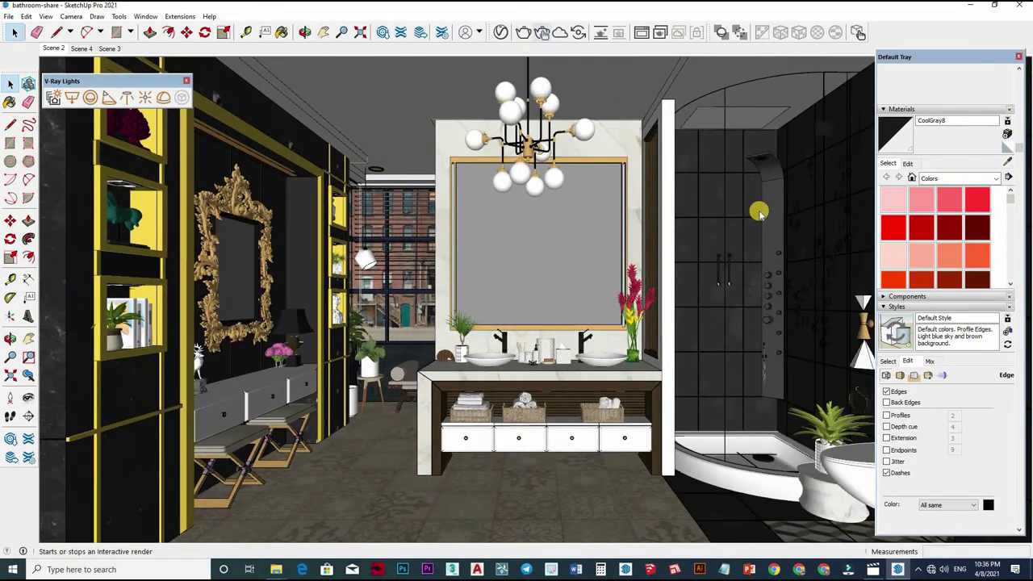
pyautogui.click(542, 32)
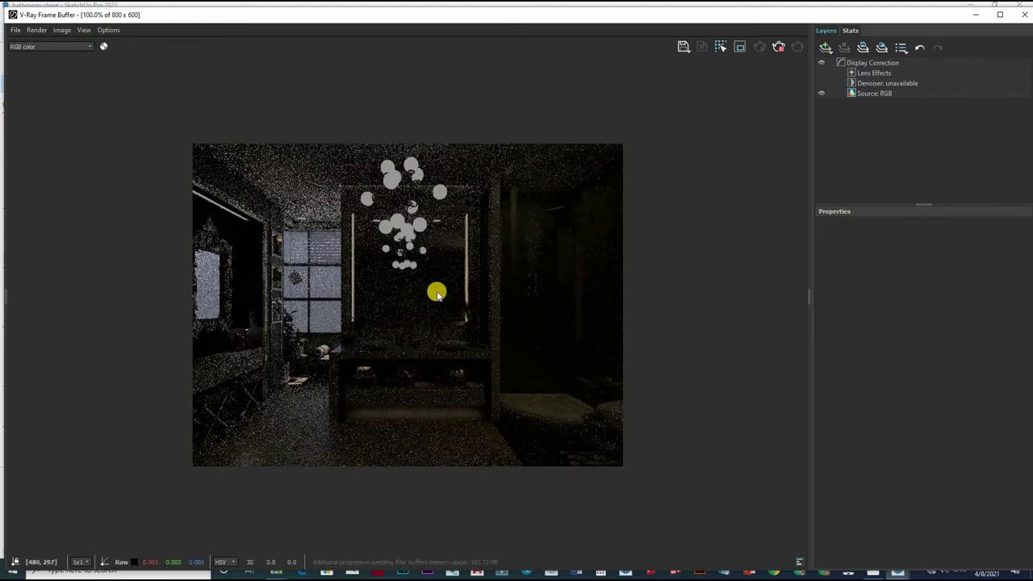
pyautogui.scroll(2, 436, 295)
pyautogui.scroll(1, 231, 272)
pyautogui.scroll(2, 477, 369)
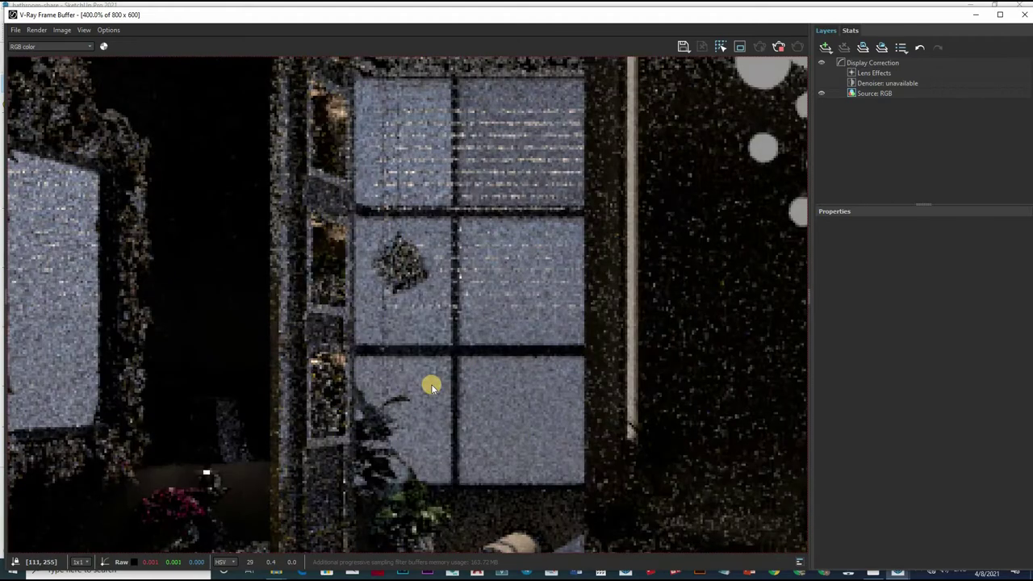
pyautogui.scroll(-3, 388, 382)
pyautogui.scroll(3, 448, 367)
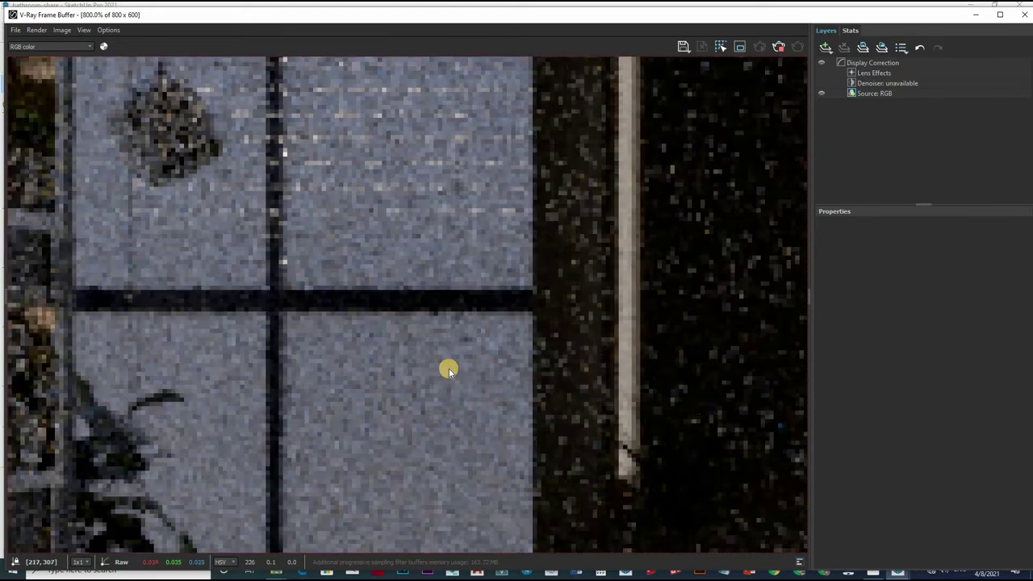
pyautogui.scroll(-1, 449, 368)
pyautogui.scroll(-1, 449, 368)
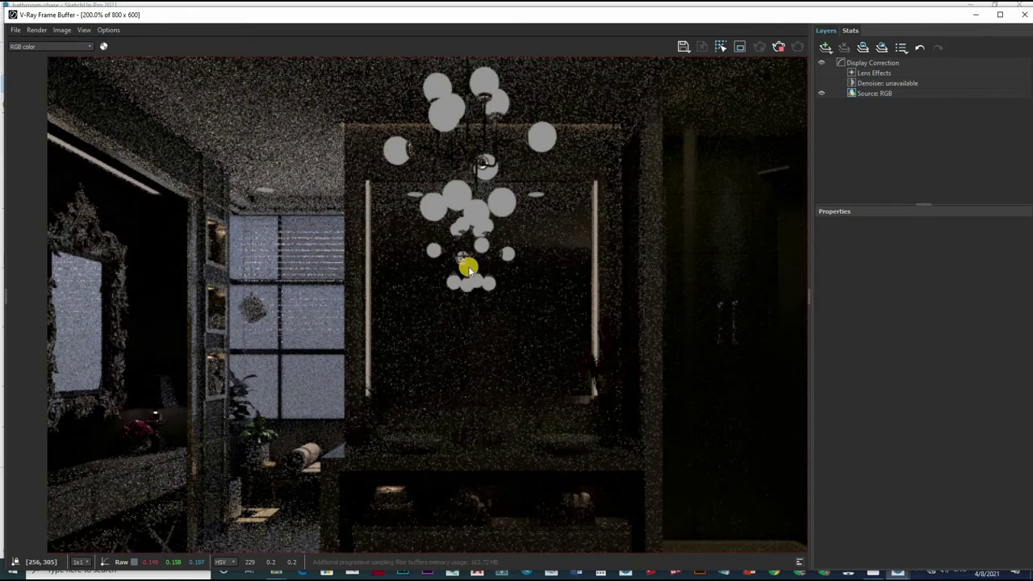
pyautogui.scroll(-2, 477, 305)
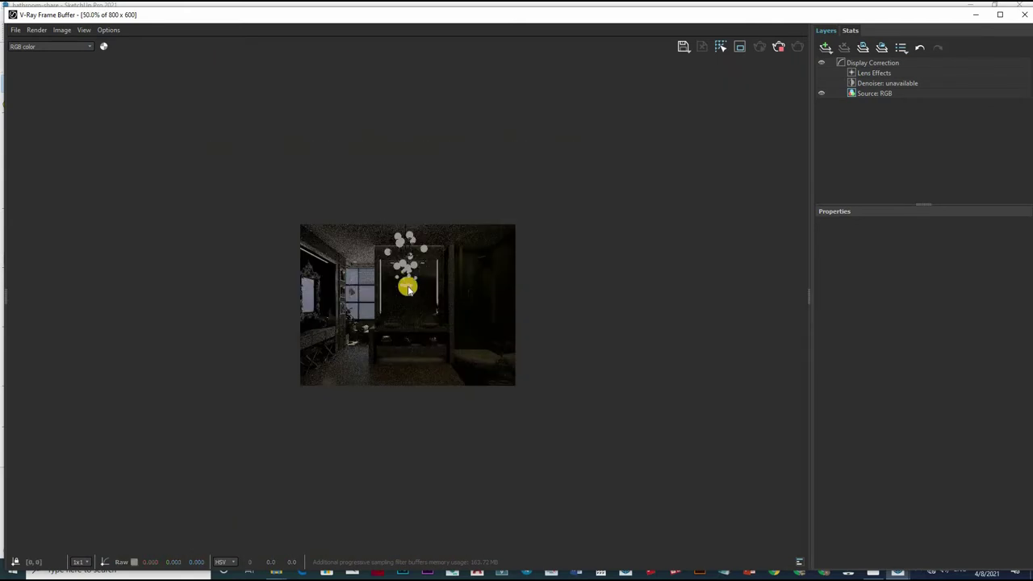
pyautogui.scroll(1, 410, 286)
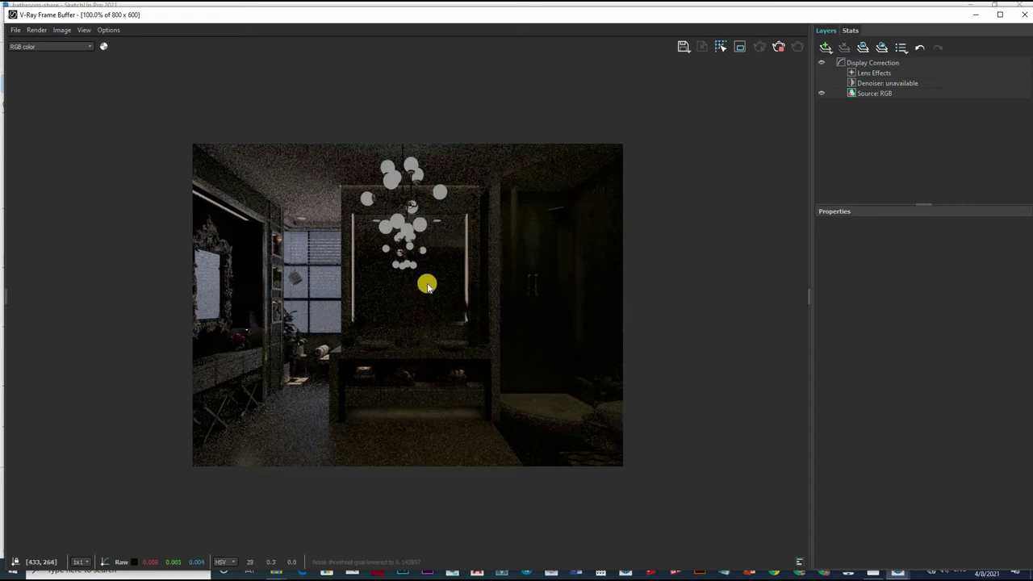
pyautogui.click(778, 46)
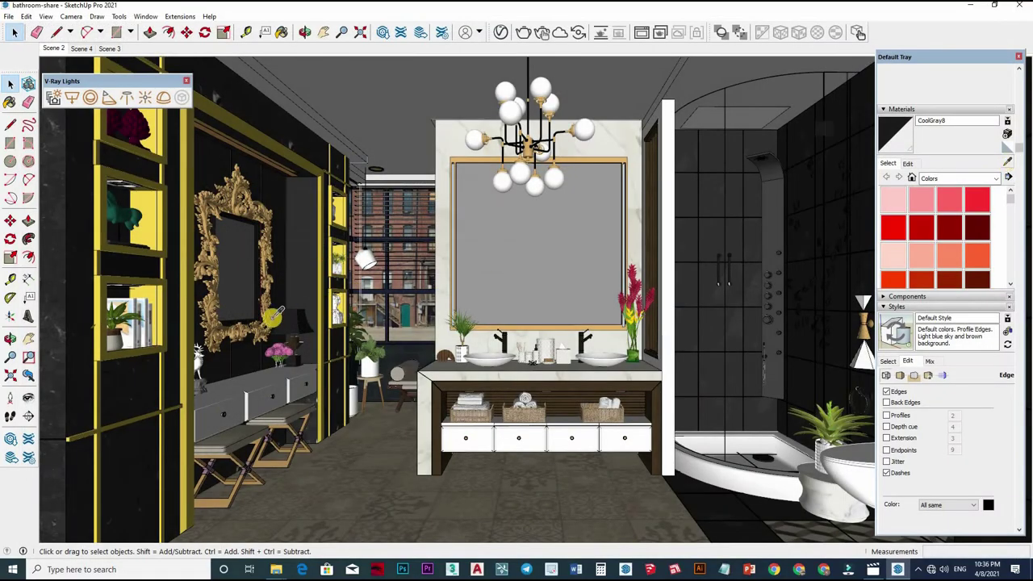
# Sample the mirror's kaca rias and window's CoolGray8 materials, then view the window in monochrome
pyautogui.scroll(2, 299, 315)
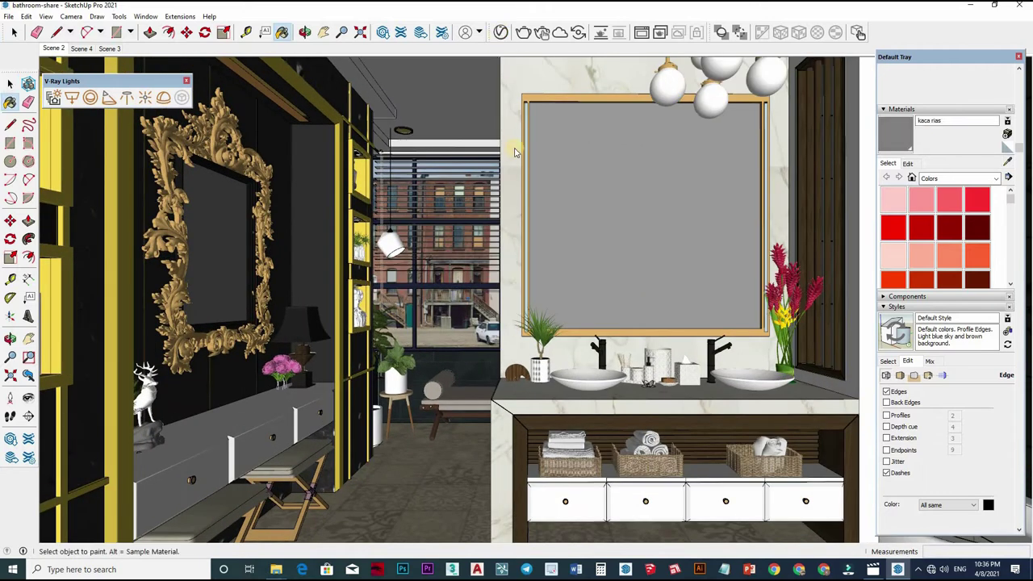
pyautogui.click(500, 32)
pyautogui.moveTo(664, 121); pyautogui.dragTo(780, 120)
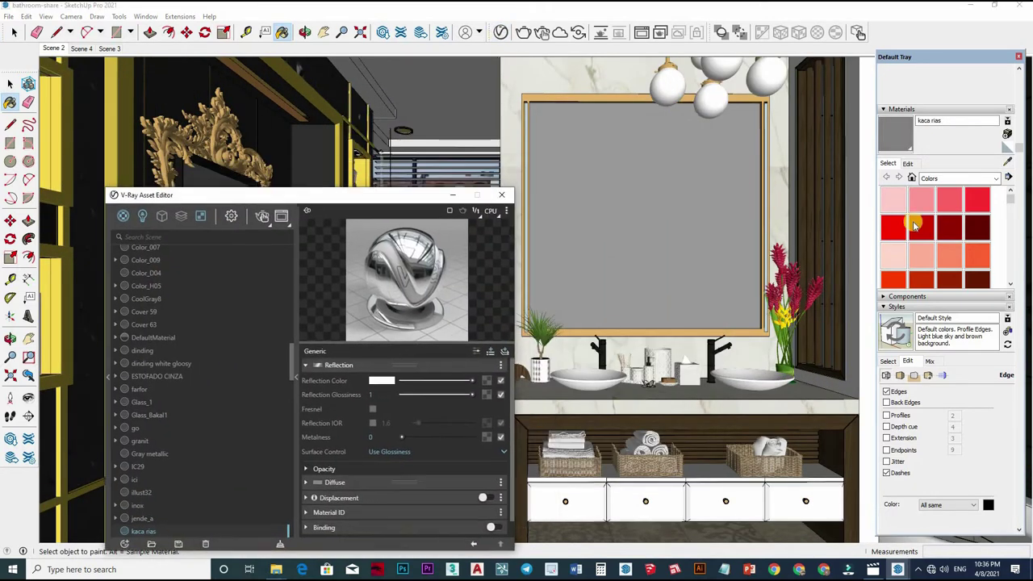
pyautogui.keyDown('alt'); pyautogui.click(399, 305); pyautogui.keyUp('alt')
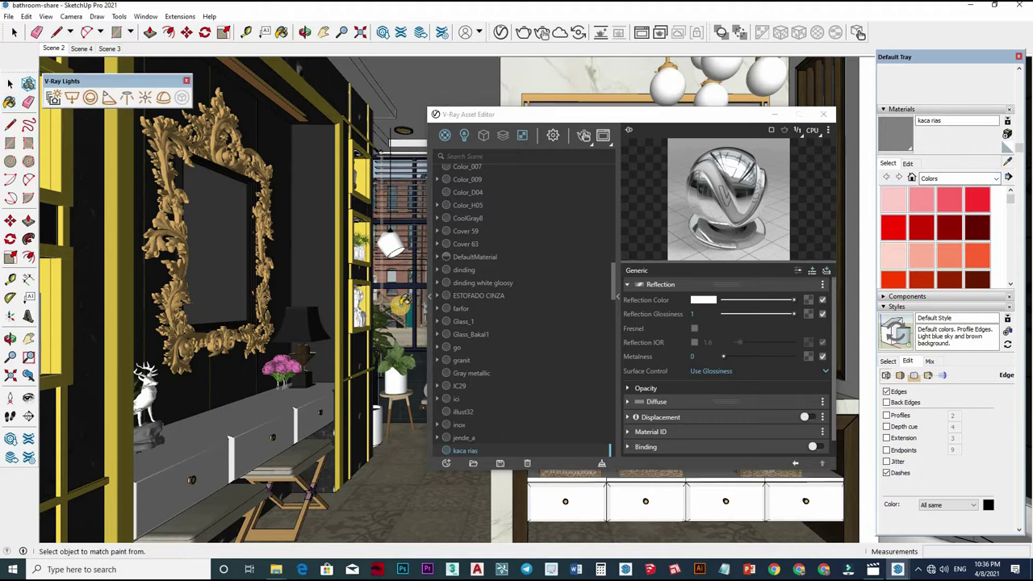
pyautogui.keyDown('alt'); pyautogui.click(429, 298); pyautogui.keyUp('alt')
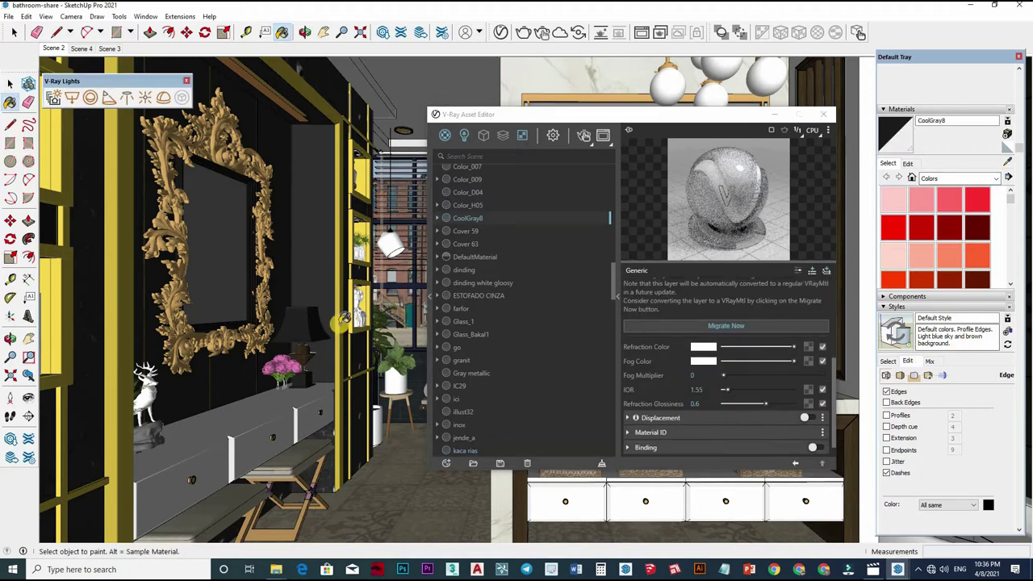
pyautogui.press('space')
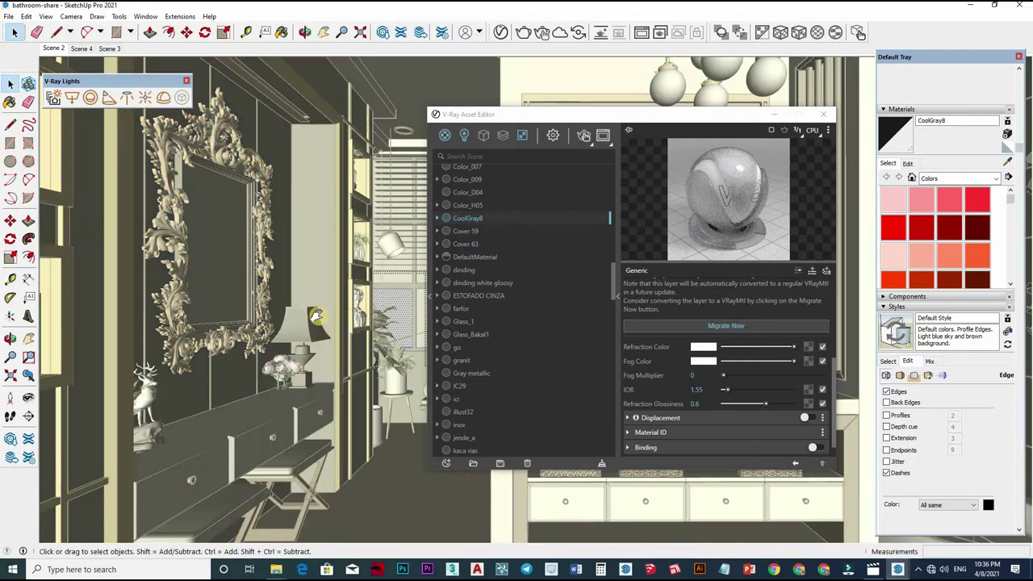
pyautogui.moveTo(315, 327)
pyautogui.mouseDown(button='middle')
pyautogui.moveTo(353, 336)
pyautogui.moveTo(217, 303)
pyautogui.moveTo(242, 305)
pyautogui.mouseUp(button='middle')
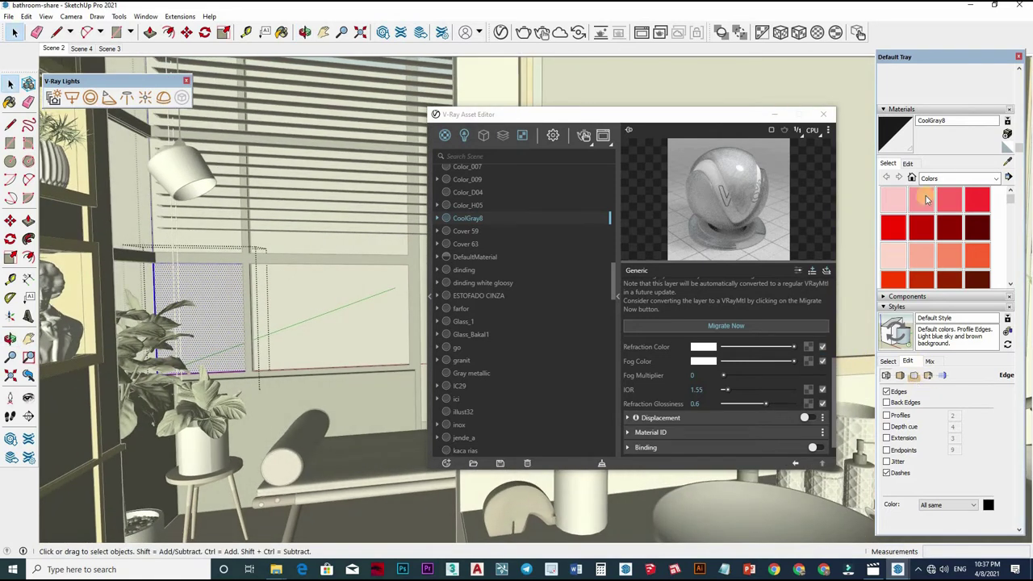
# Pick Translucent Glass Gray from Glass and Mirrors and paint the window's right pane with it
pyautogui.click(995, 179)
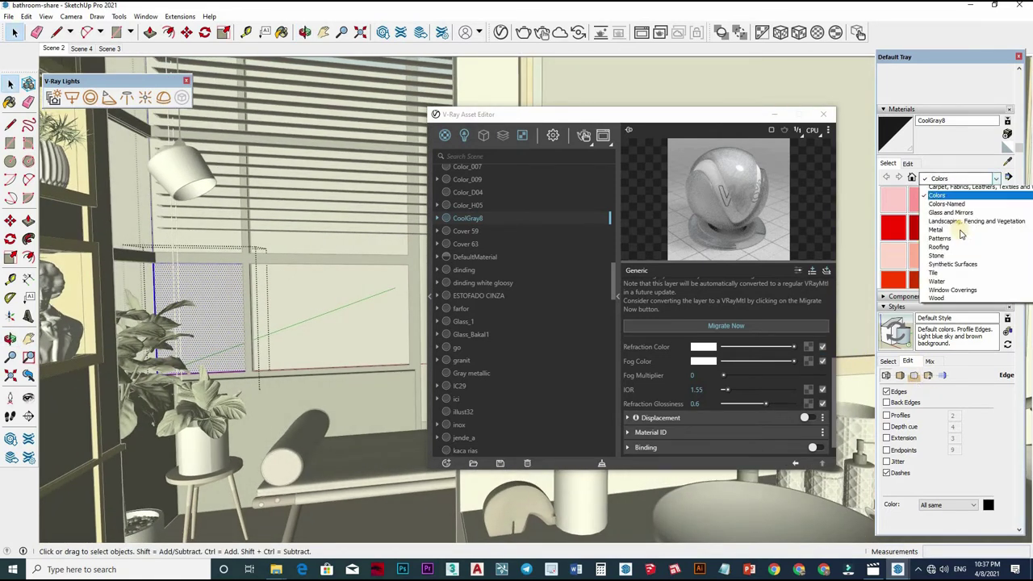
pyautogui.click(950, 234)
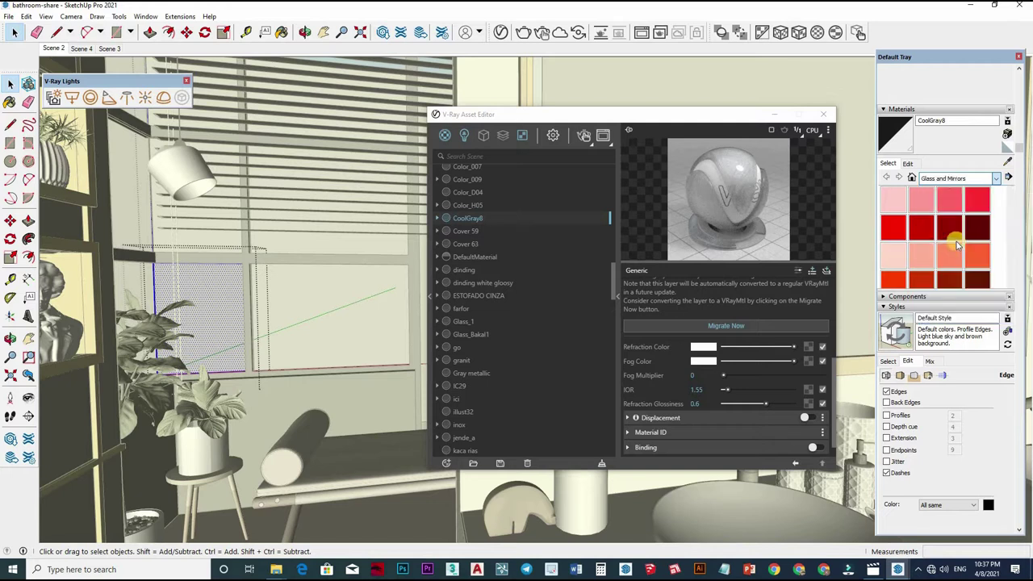
pyautogui.click(974, 233)
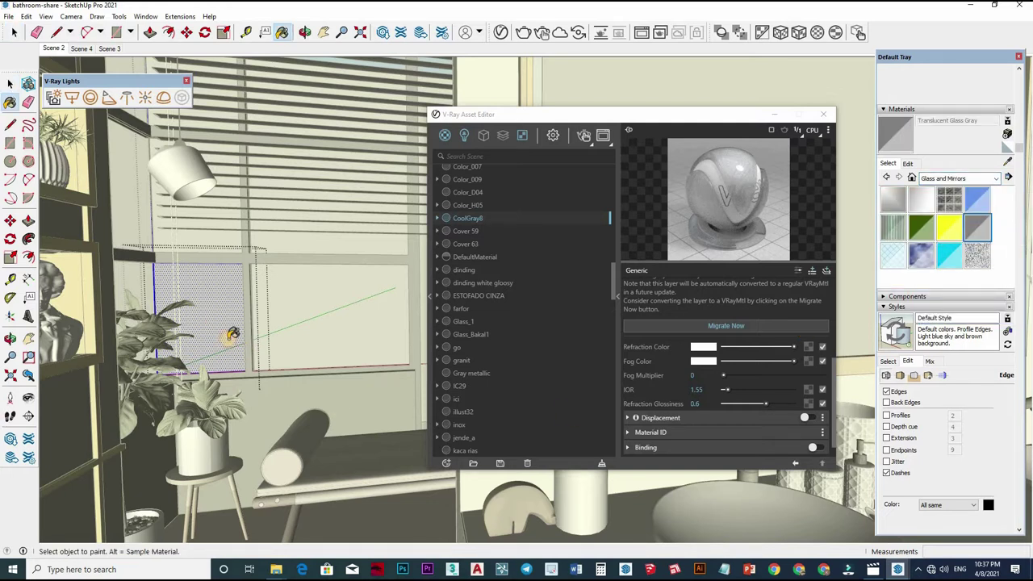
pyautogui.press('space')
pyautogui.doubleClick(315, 297)
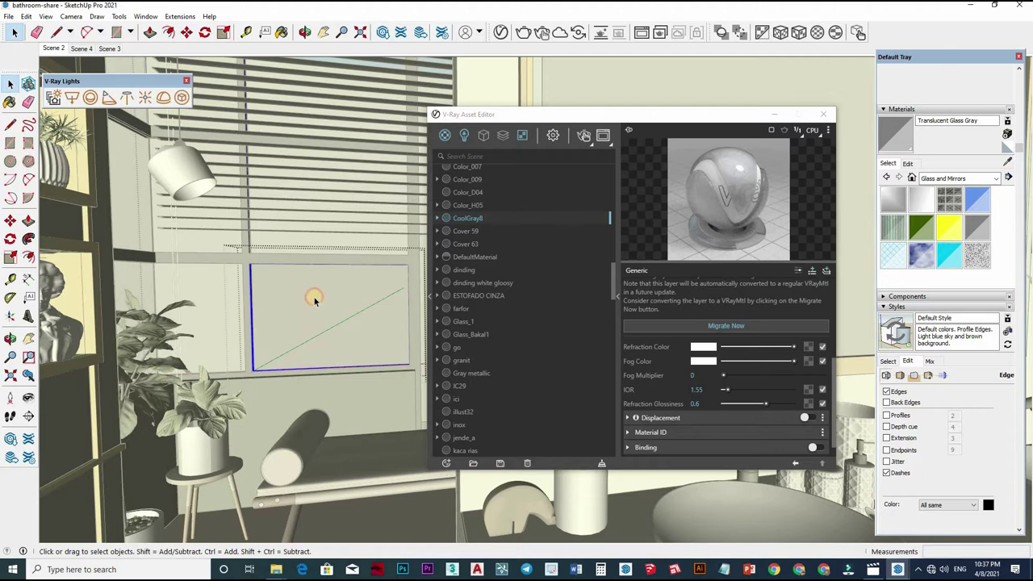
pyautogui.click(315, 296)
pyautogui.press('b')
pyautogui.click(335, 237)
pyautogui.press('space')
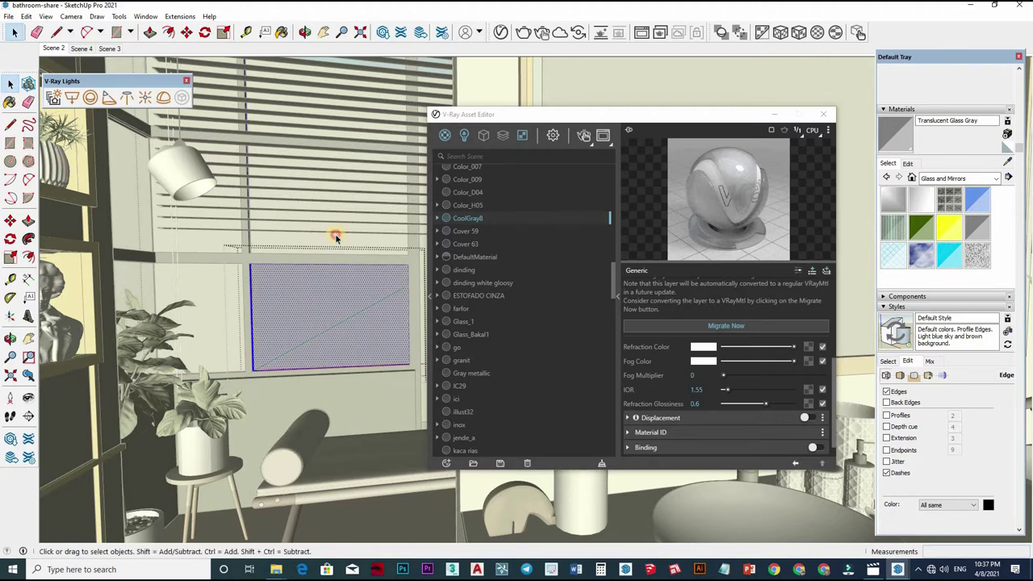
# Apply the gray glass to the upper and upper-left panes, then view the window up close
pyautogui.click(336, 237)
pyautogui.press('b')
pyautogui.click(338, 239)
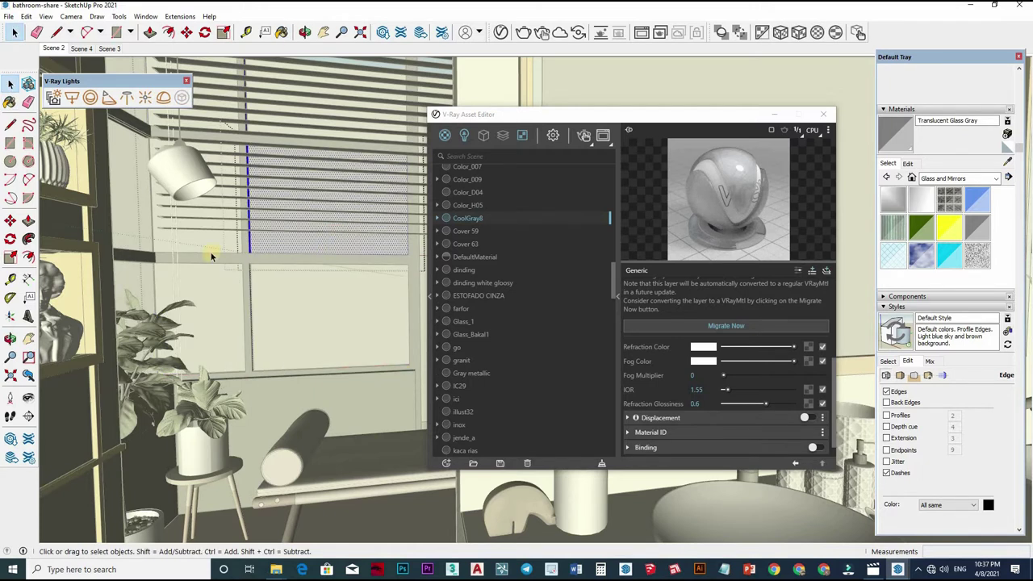
pyautogui.press('b')
pyautogui.press('space')
pyautogui.click(215, 244)
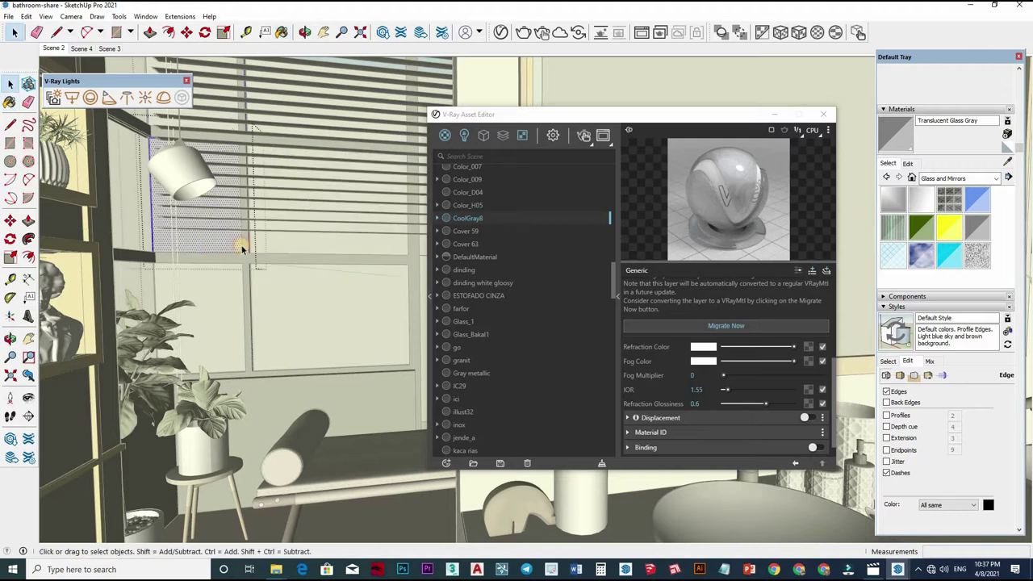
pyautogui.moveTo(285, 288); pyautogui.dragTo(233, 273, button='middle')
pyautogui.scroll(3, 232, 272)
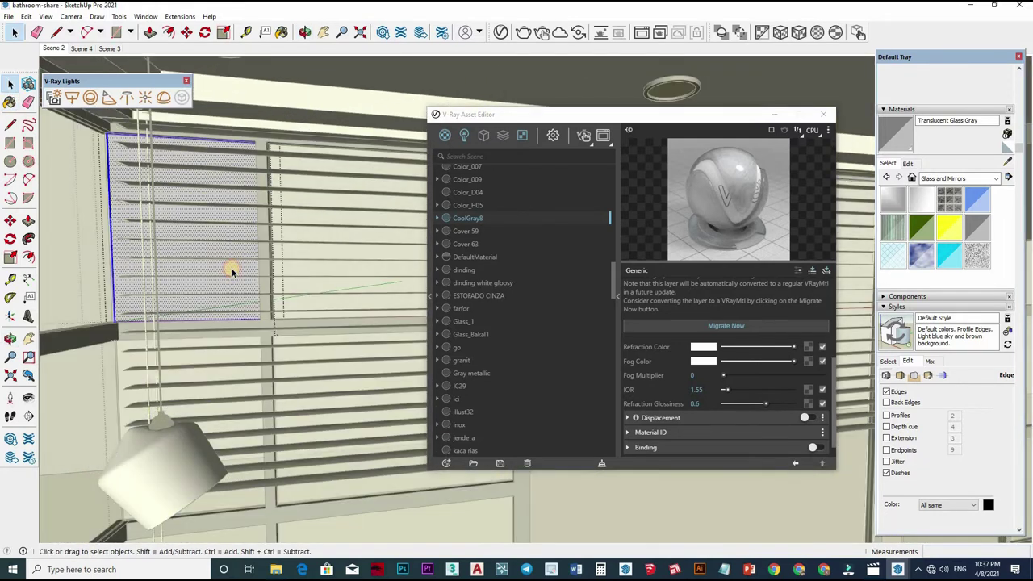
pyautogui.middleClick(336, 273)
pyautogui.moveTo(335, 273); pyautogui.dragTo(339, 264, button='middle')
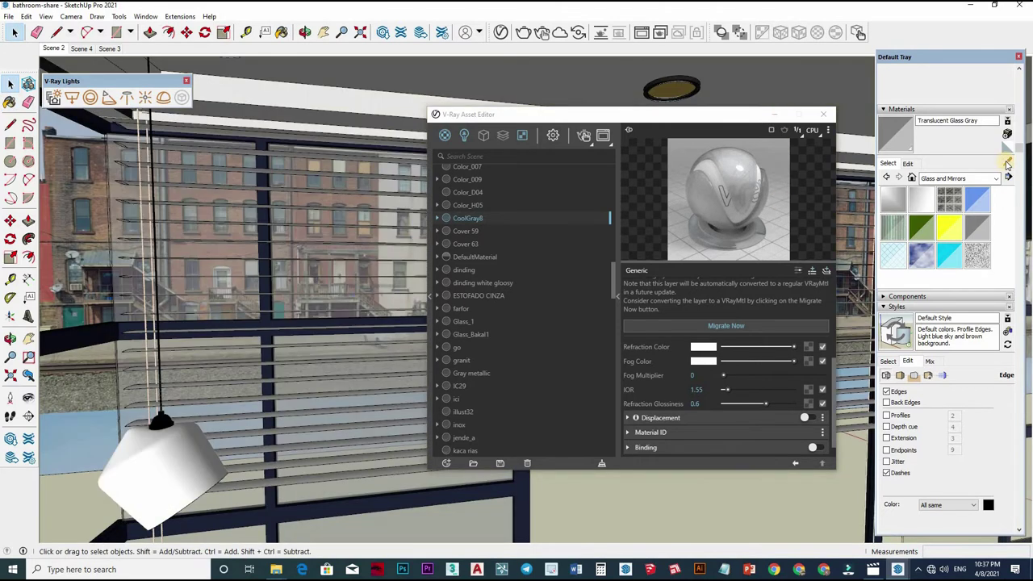
# Raise Translucent Glass Gray's reflection colour, expand its refraction settings, and return to Scene 2
pyautogui.press('b')
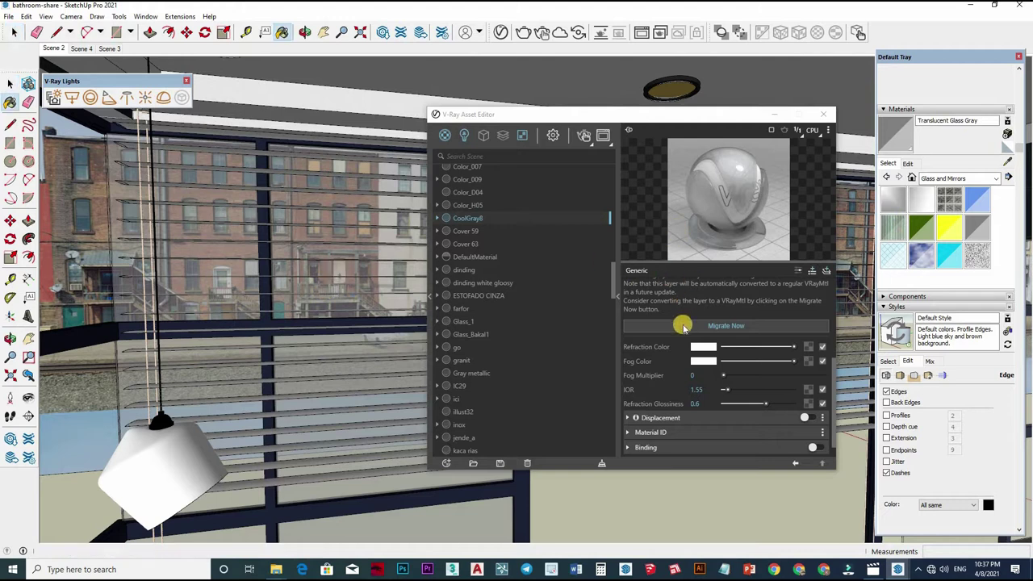
pyautogui.click(732, 347)
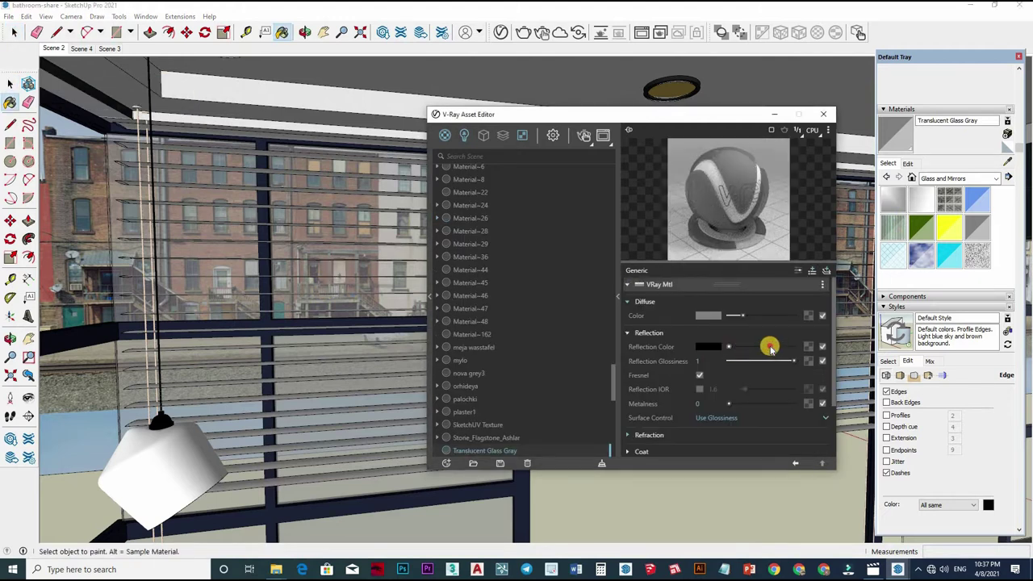
pyautogui.moveTo(761, 345); pyautogui.dragTo(770, 347)
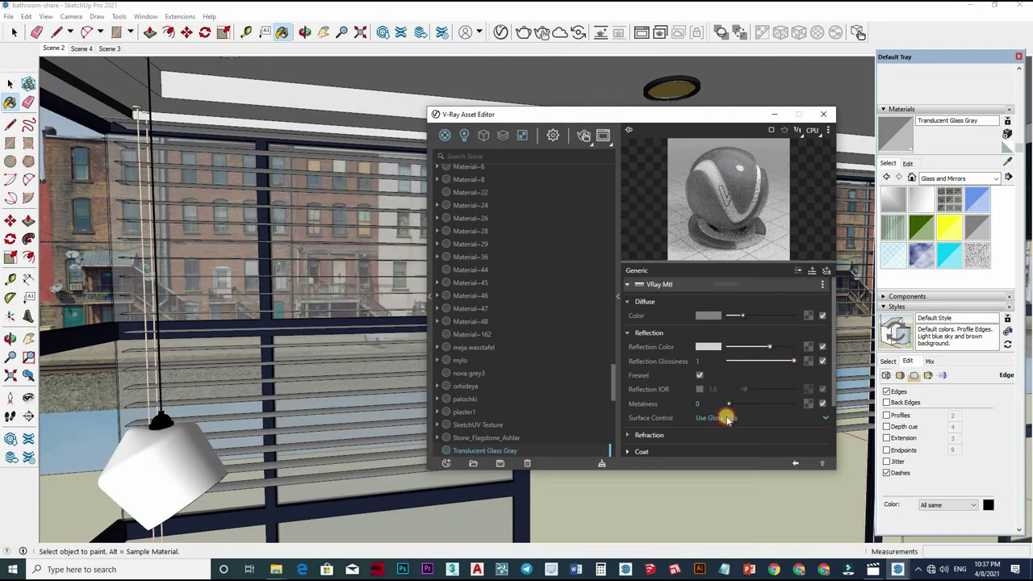
pyautogui.click(699, 435)
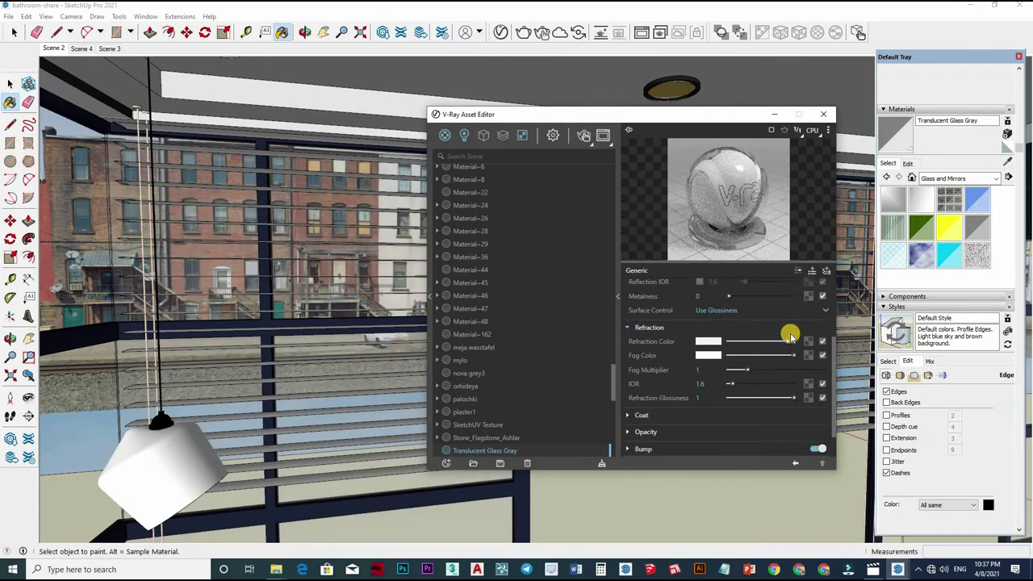
pyautogui.click(58, 52)
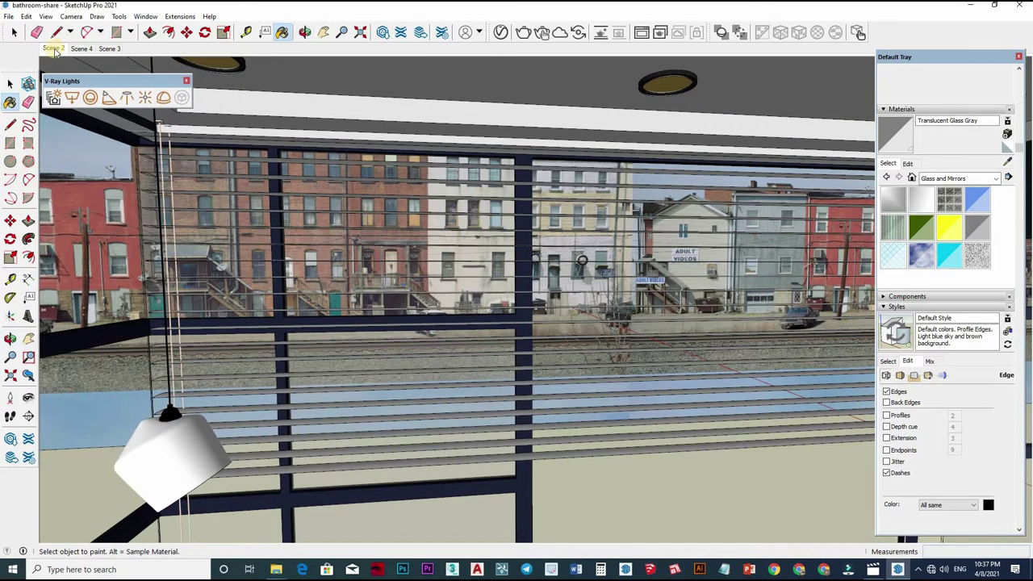
# Render the bathroom from a wide view, zoom into the window in the frame buffer, then stop rendering
pyautogui.scroll(-3, 502, 202)
pyautogui.scroll(-3, 549, 206)
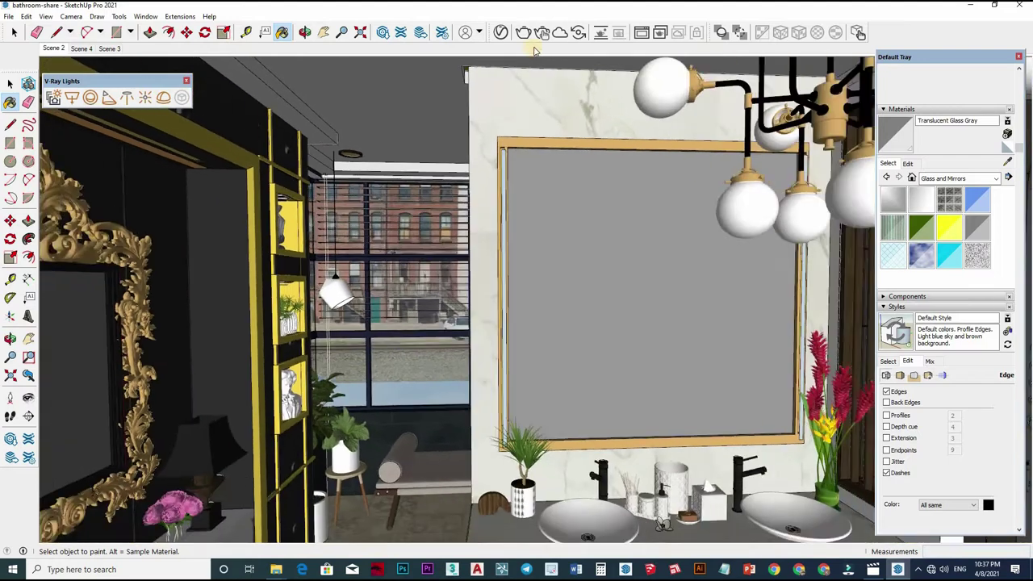
pyautogui.scroll(-3, 605, 212)
pyautogui.scroll(-2, 656, 217)
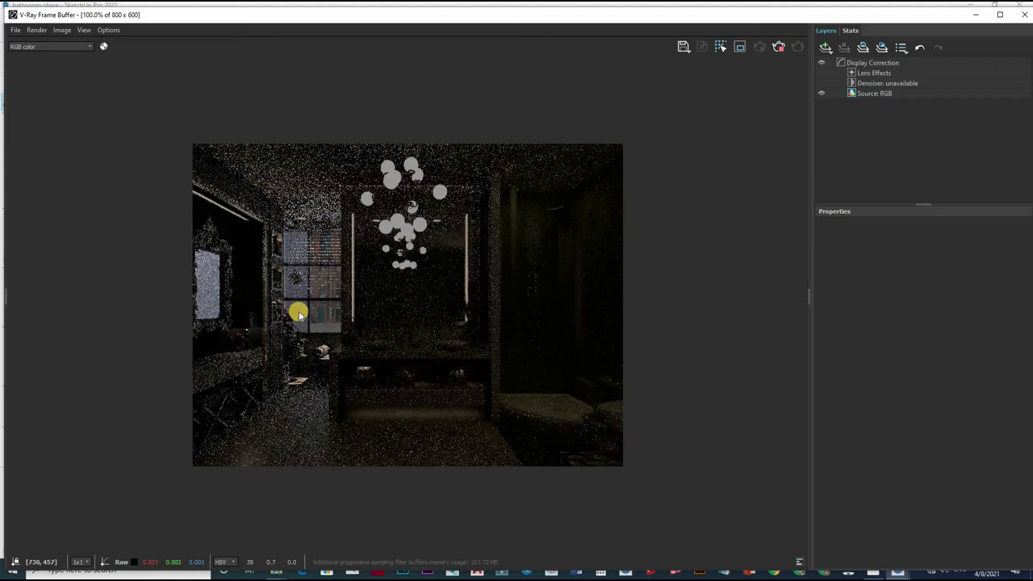
pyautogui.scroll(2, 299, 315)
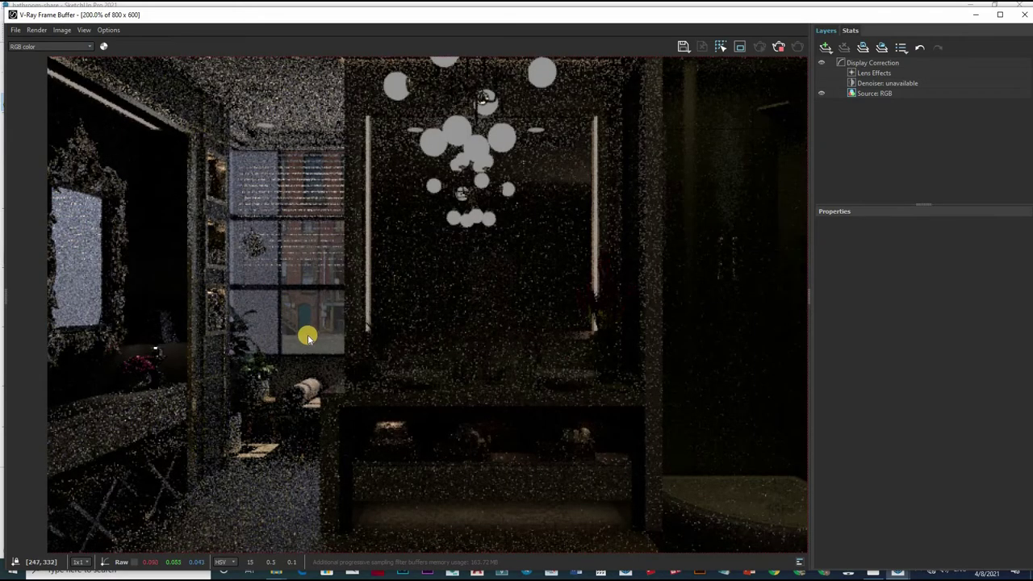
pyautogui.scroll(4, 236, 316)
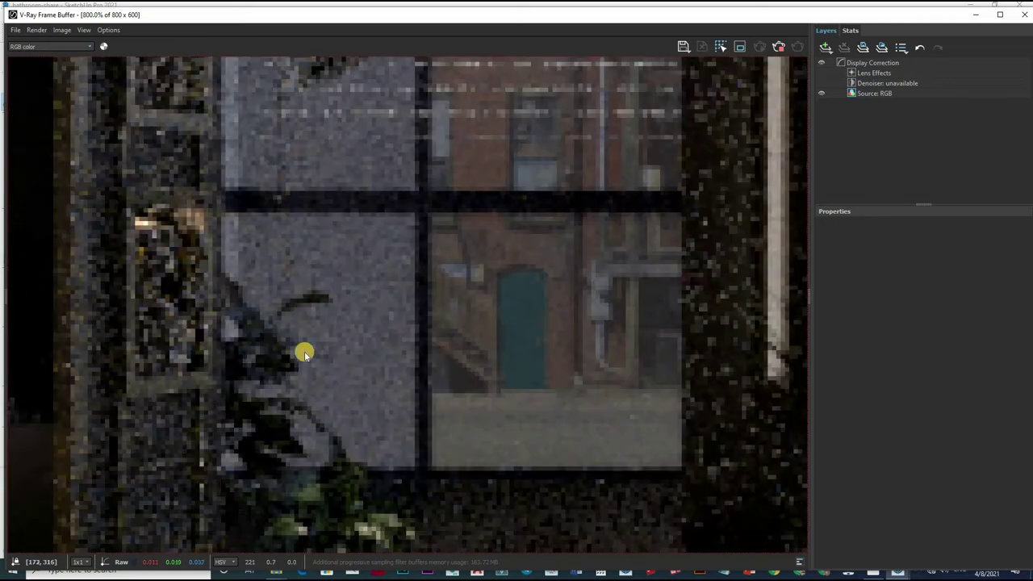
pyautogui.scroll(-4, 304, 352)
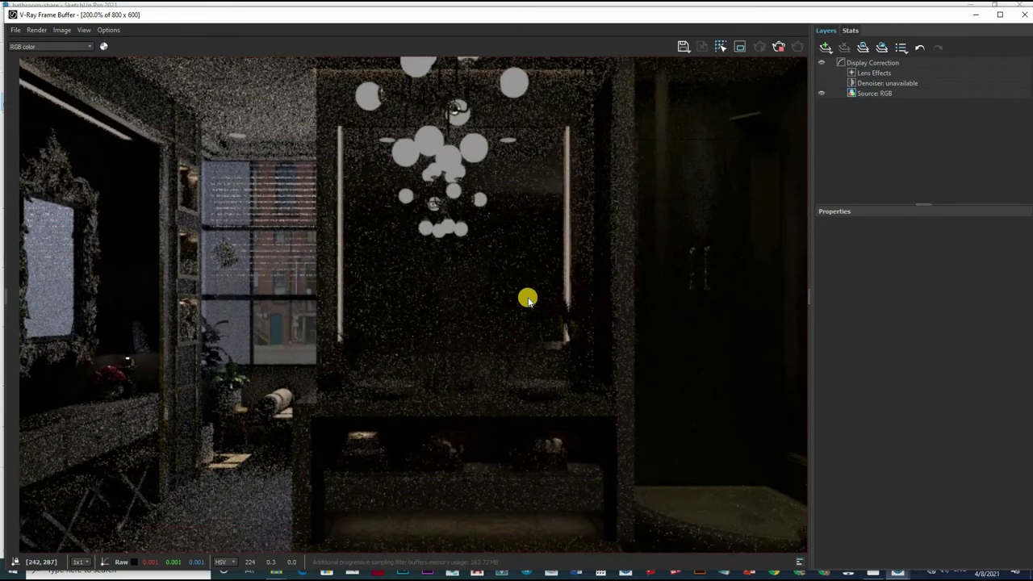
pyautogui.moveTo(307, 332); pyautogui.dragTo(335, 333, button='middle')
pyautogui.scroll(4, 400, 333)
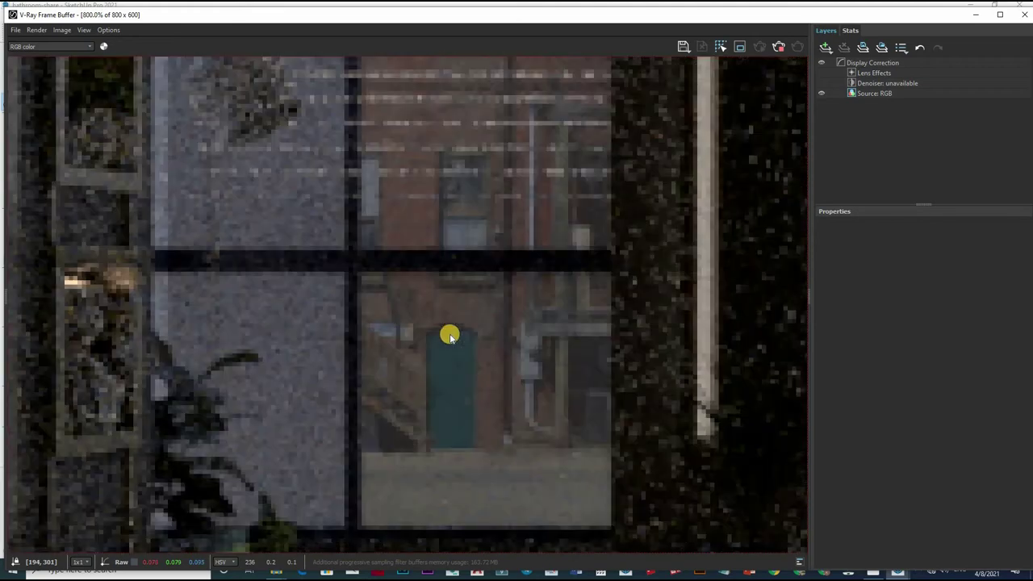
pyautogui.scroll(-6, 450, 335)
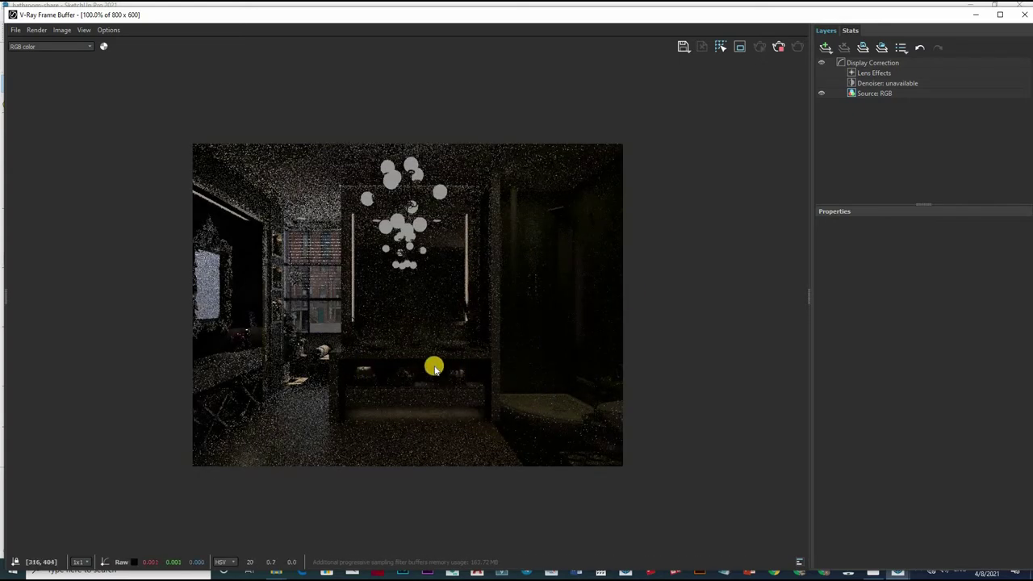
pyautogui.scroll(-1, 411, 317)
pyautogui.scroll(2, 452, 282)
pyautogui.scroll(-1, 427, 230)
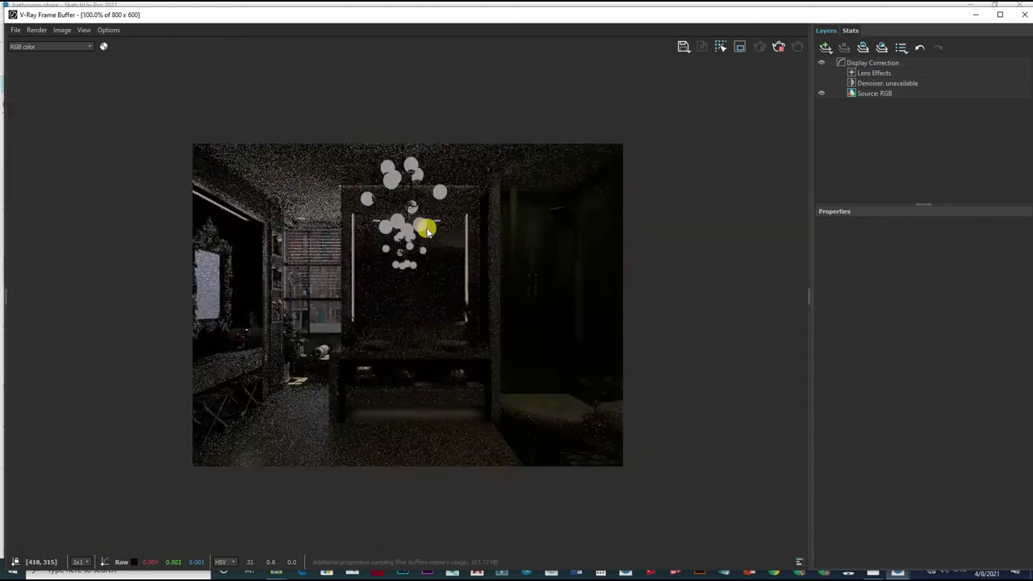
pyautogui.click(778, 46)
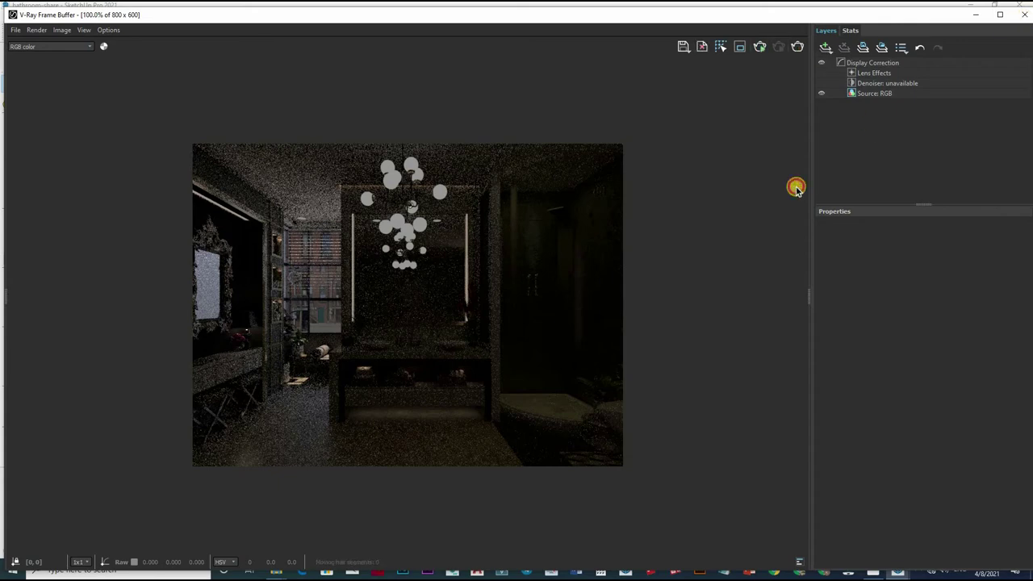
# Close the frame buffer, orbit to the shower wall, and delete the right lamp's first cone shade
pyautogui.hotkey('alt', 'Tab')
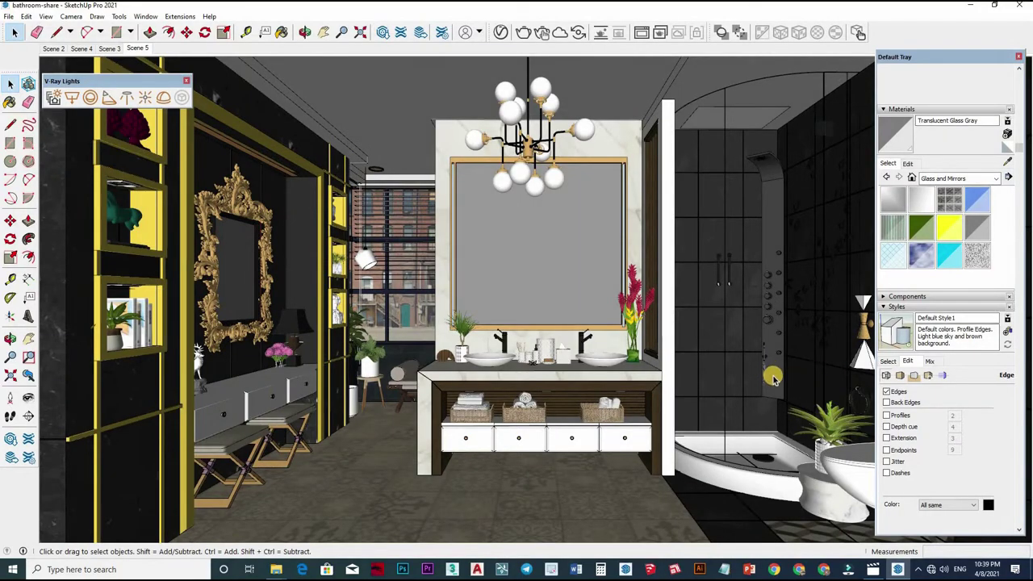
pyautogui.moveTo(736, 358); pyautogui.dragTo(788, 356, button='middle')
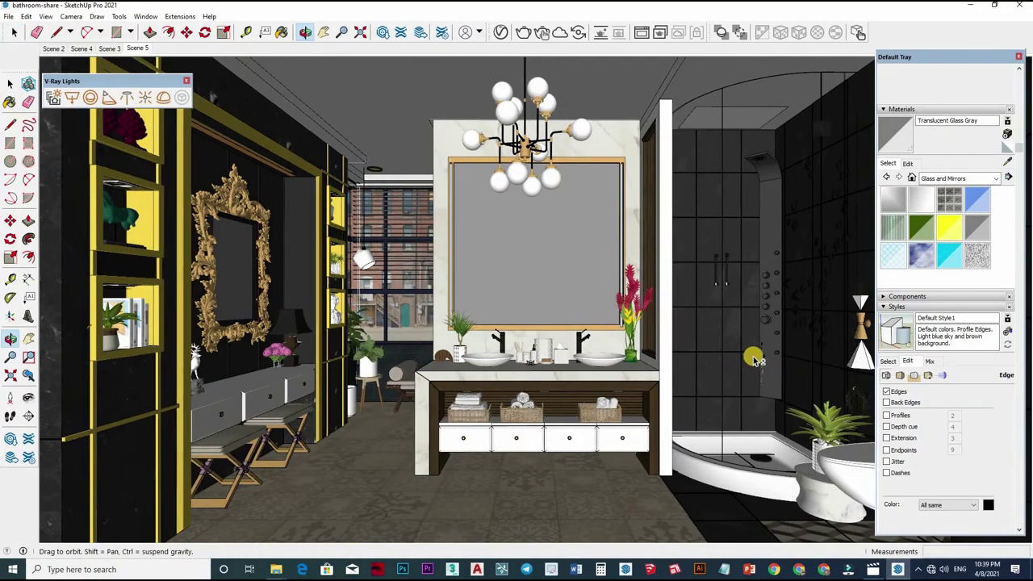
pyautogui.scroll(3, 789, 356)
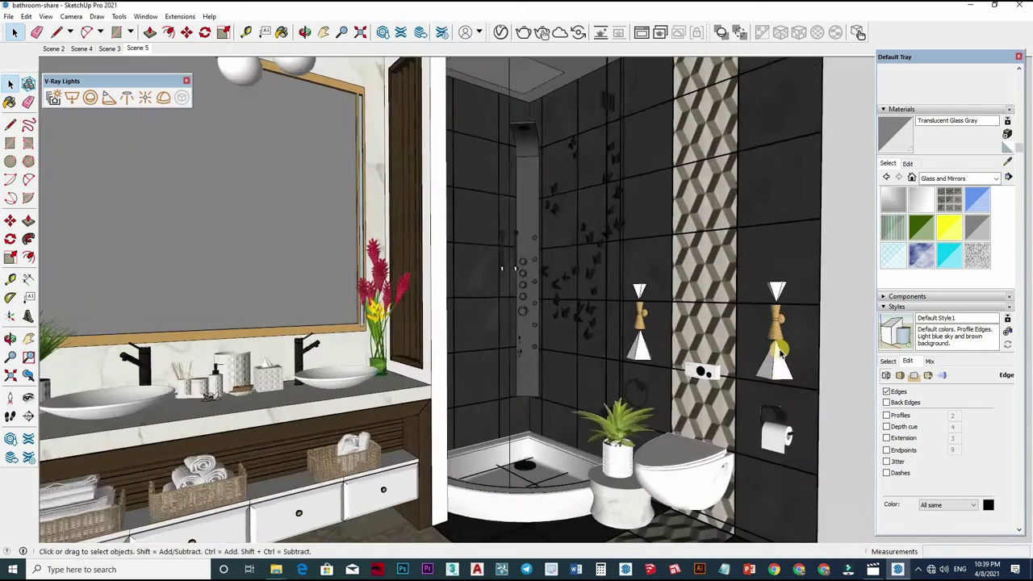
pyautogui.scroll(3, 789, 359)
pyautogui.doubleClick(788, 363)
pyautogui.press('Escape')
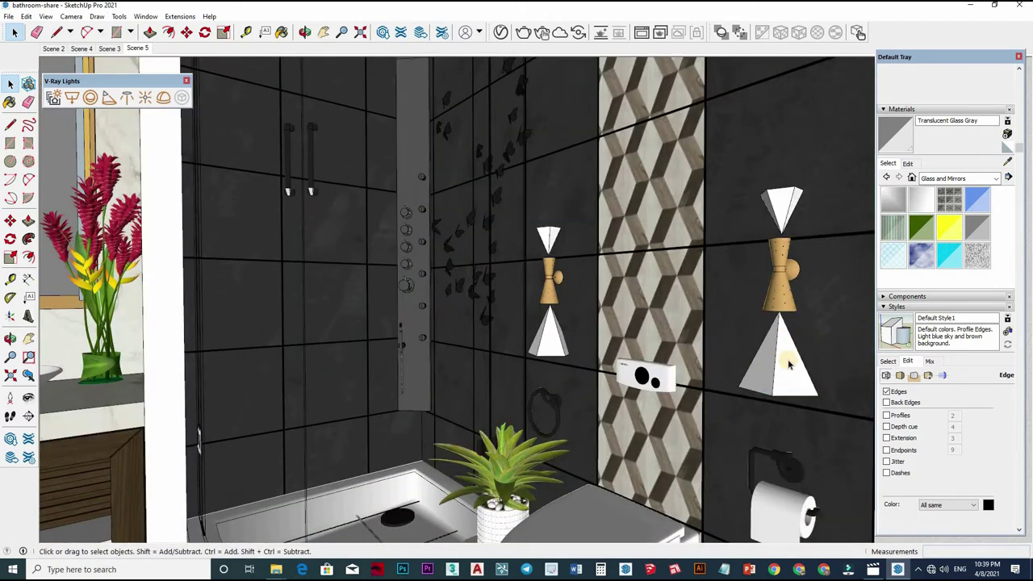
pyautogui.press('Delete')
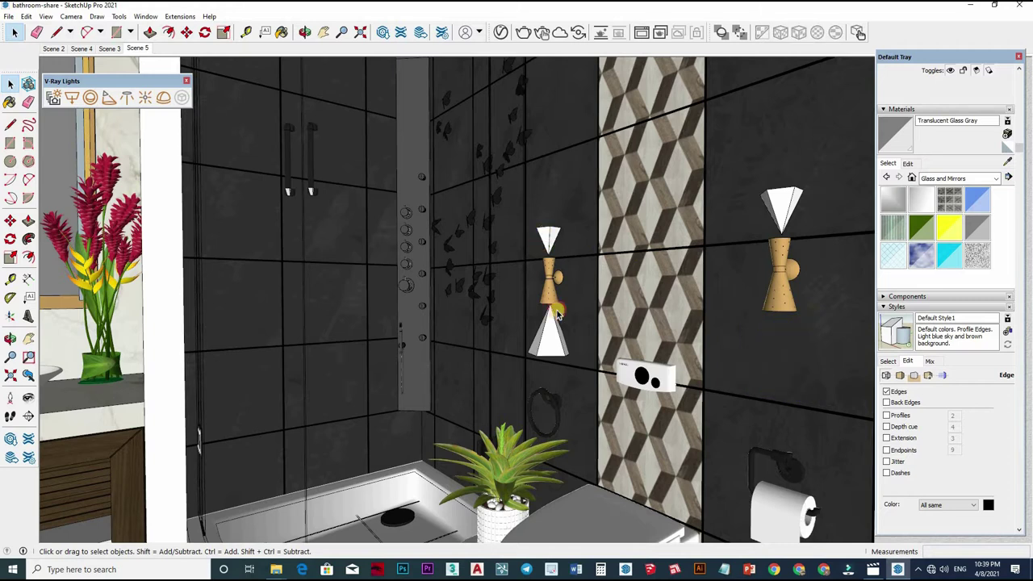
# Delete the right lamp's other cone and both of the left lamp's cone shades
pyautogui.click(783, 208)
pyautogui.press('Delete')
pyautogui.click(549, 240)
pyautogui.press('Delete')
pyautogui.click(549, 331)
pyautogui.press('Delete')
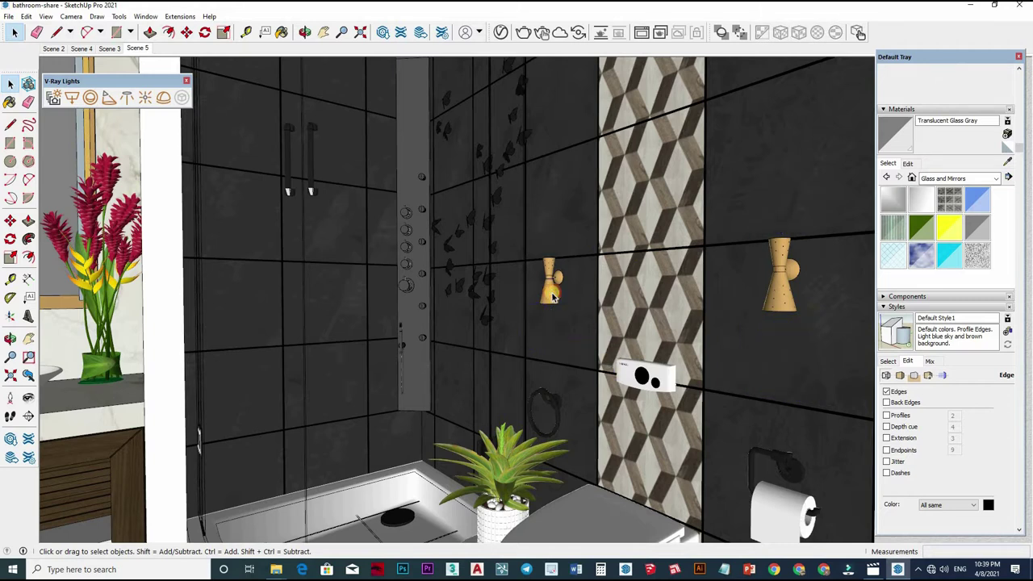
pyautogui.doubleClick(552, 297)
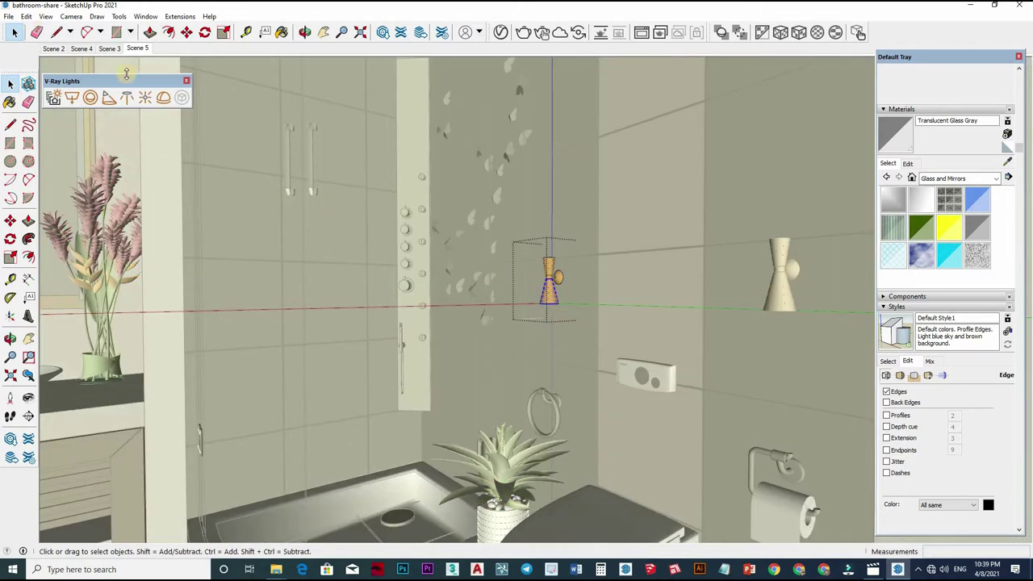
pyautogui.press('Escape')
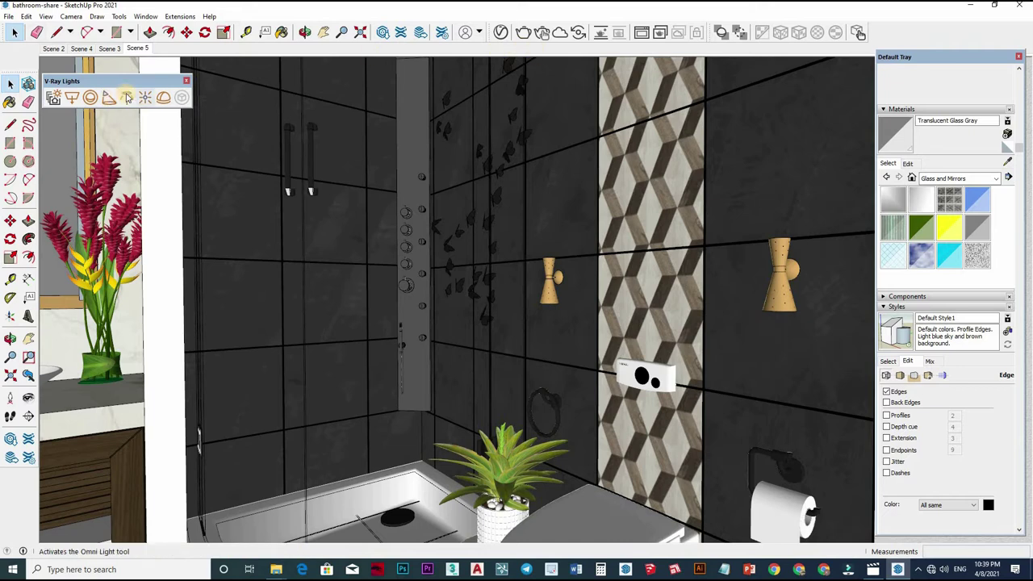
# Create an IES light loaded with the 29.IES profile from the Sketchup Lesson ies folder
pyautogui.click(127, 98)
pyautogui.click(485, 215)
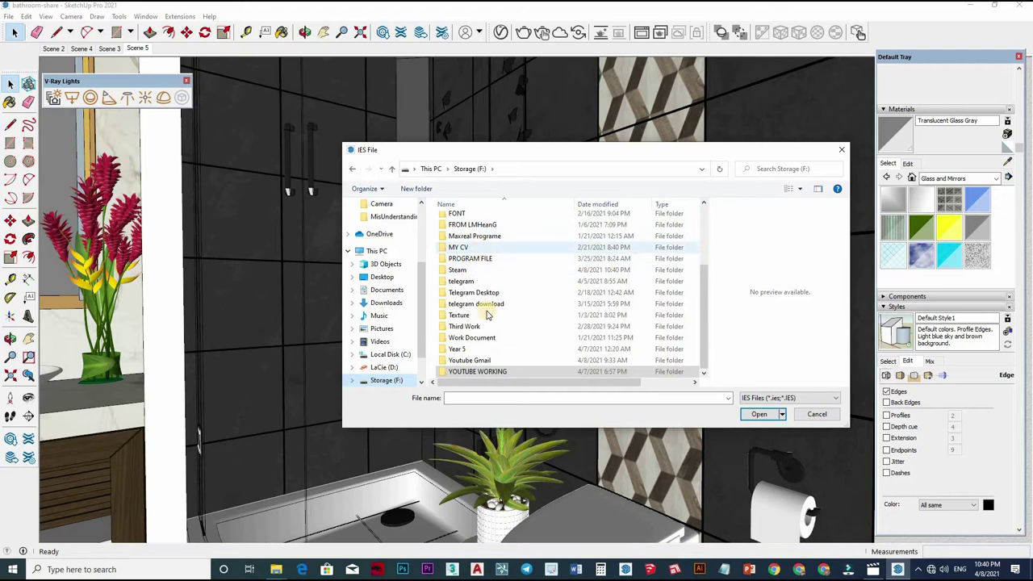
pyautogui.scroll(2, 487, 319)
pyautogui.scroll(1, 487, 323)
pyautogui.scroll(-3, 484, 355)
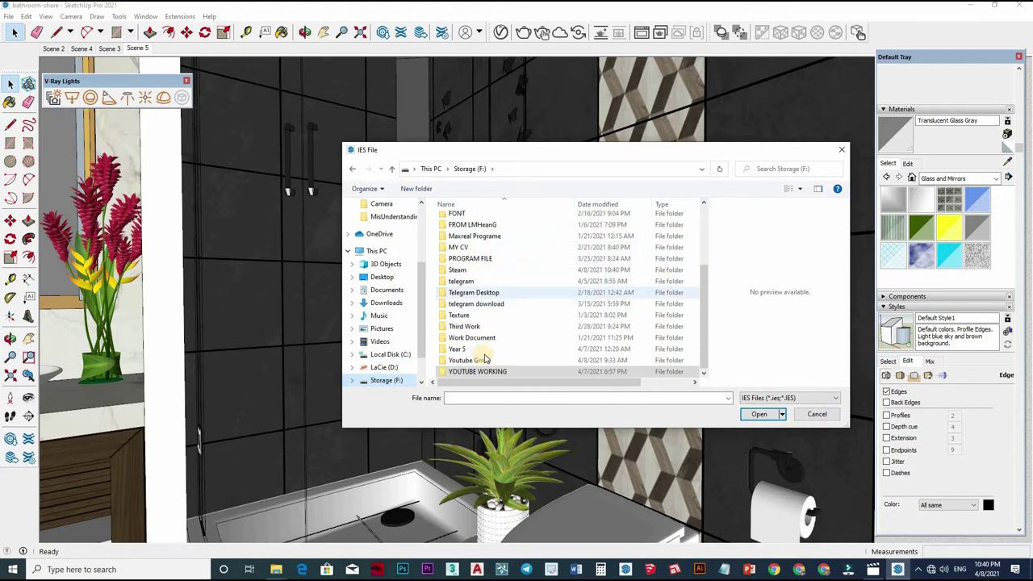
pyautogui.scroll(5, 482, 230)
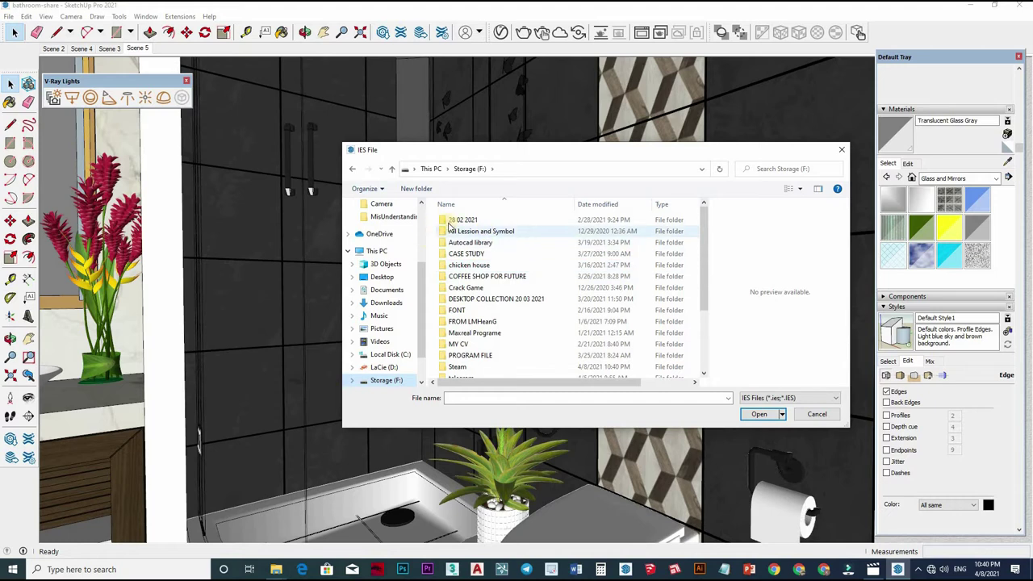
pyautogui.doubleClick(476, 231)
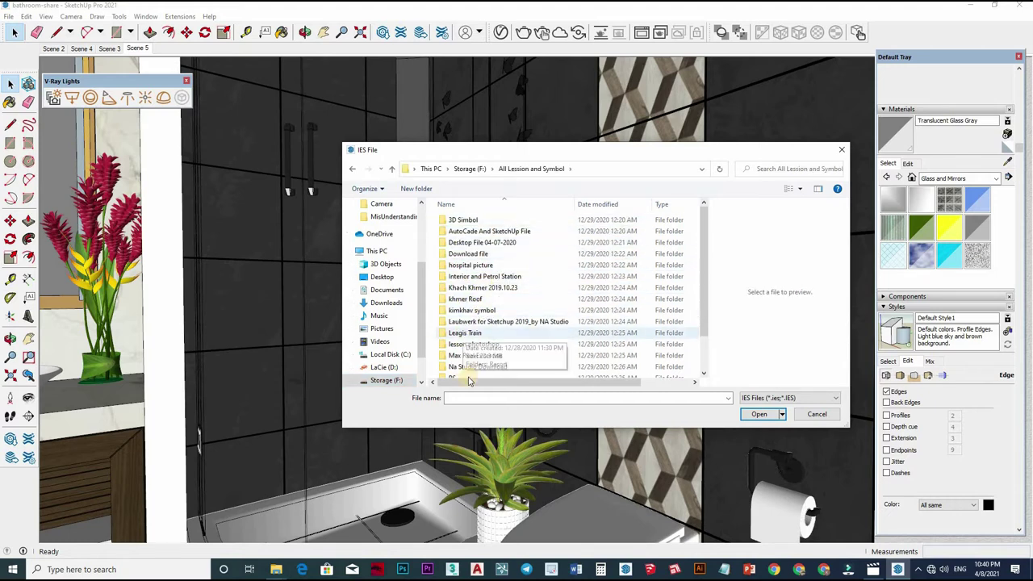
pyautogui.scroll(-2, 477, 295)
pyautogui.doubleClick(473, 348)
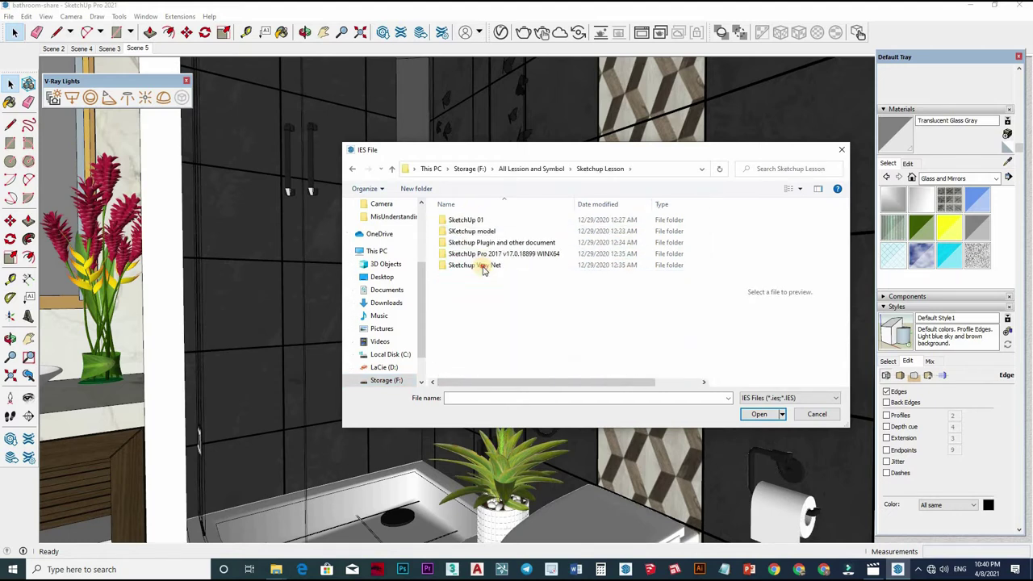
pyautogui.doubleClick(456, 232)
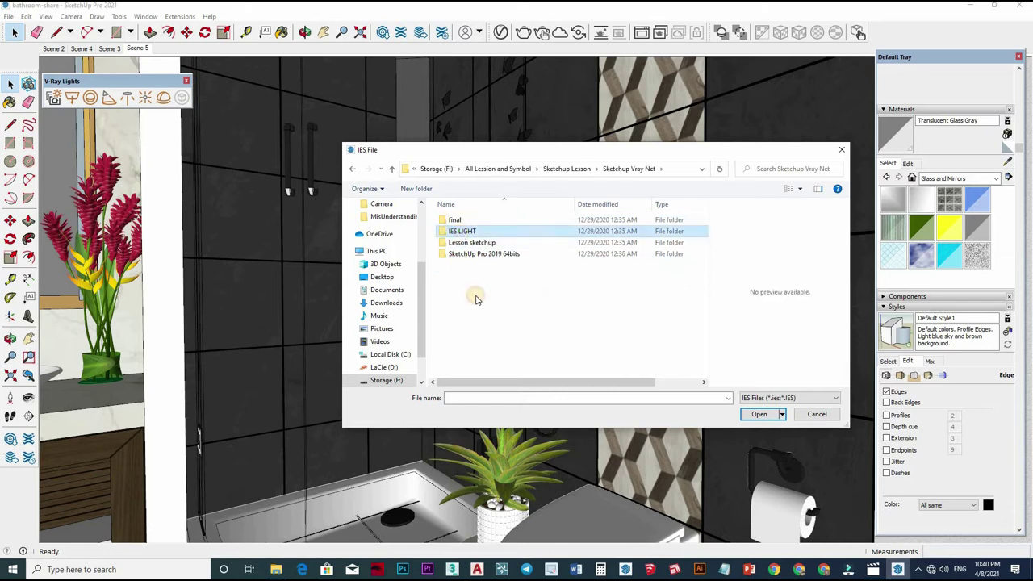
pyautogui.scroll(-1, 478, 368)
pyautogui.click(565, 360)
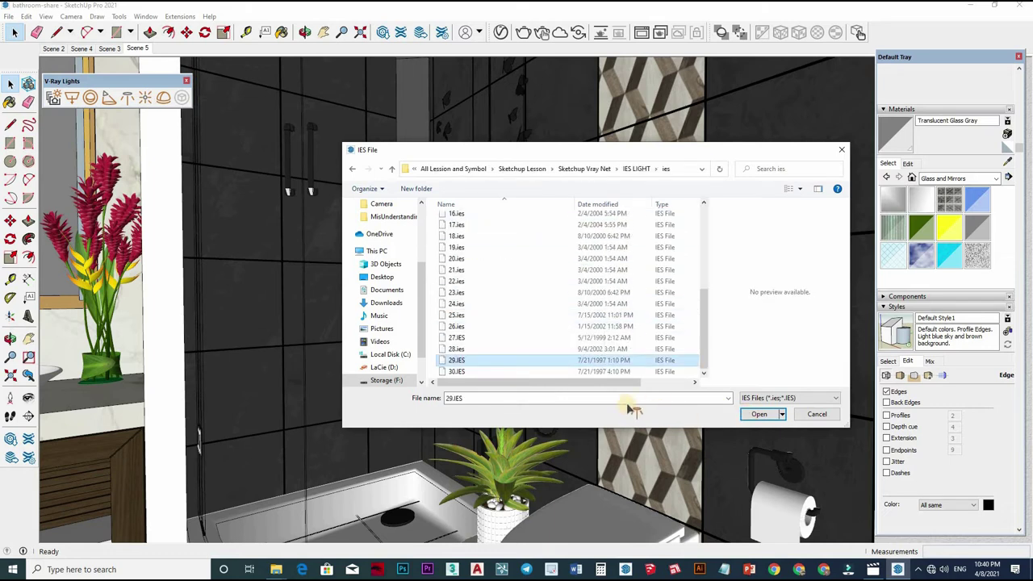
pyautogui.doubleClick(611, 358)
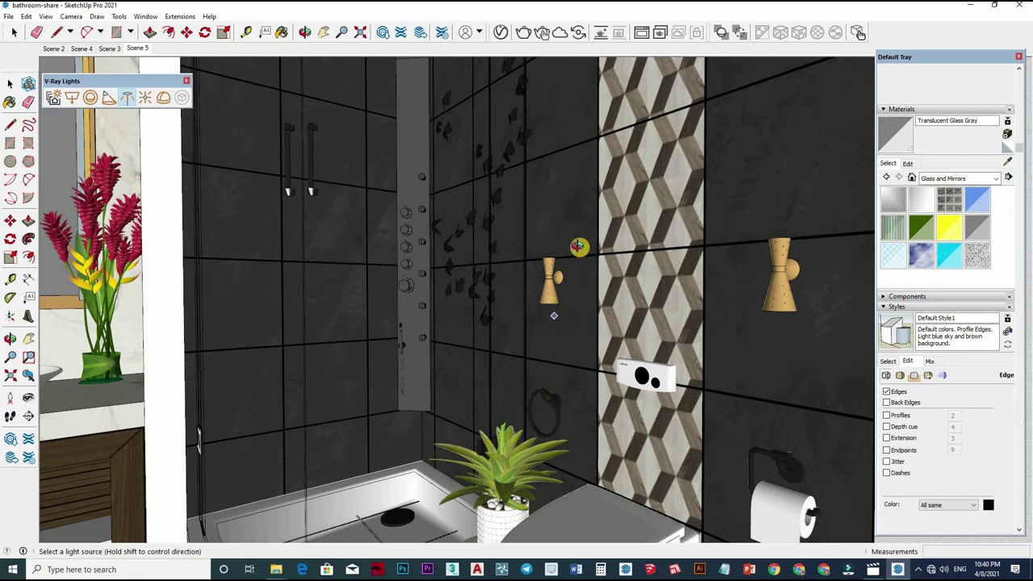
# Place the IES light at the bottom of the gold shower-wall lamp
pyautogui.scroll(3, 579, 247)
pyautogui.scroll(3, 579, 247)
pyautogui.moveTo(549, 242); pyautogui.dragTo(545, 295, button='middle')
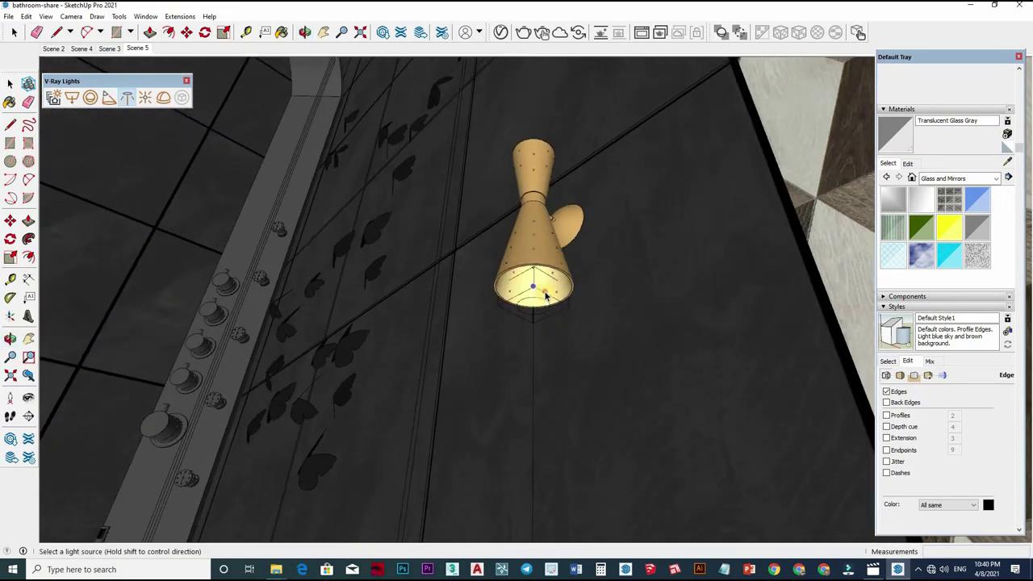
pyautogui.click(583, 278)
pyautogui.press('m')
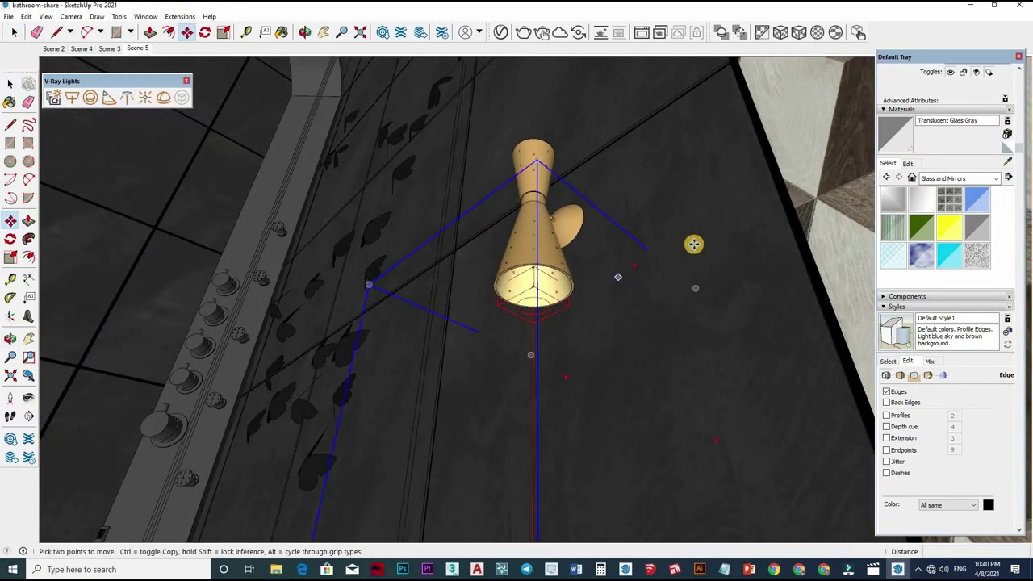
pyautogui.click(689, 245)
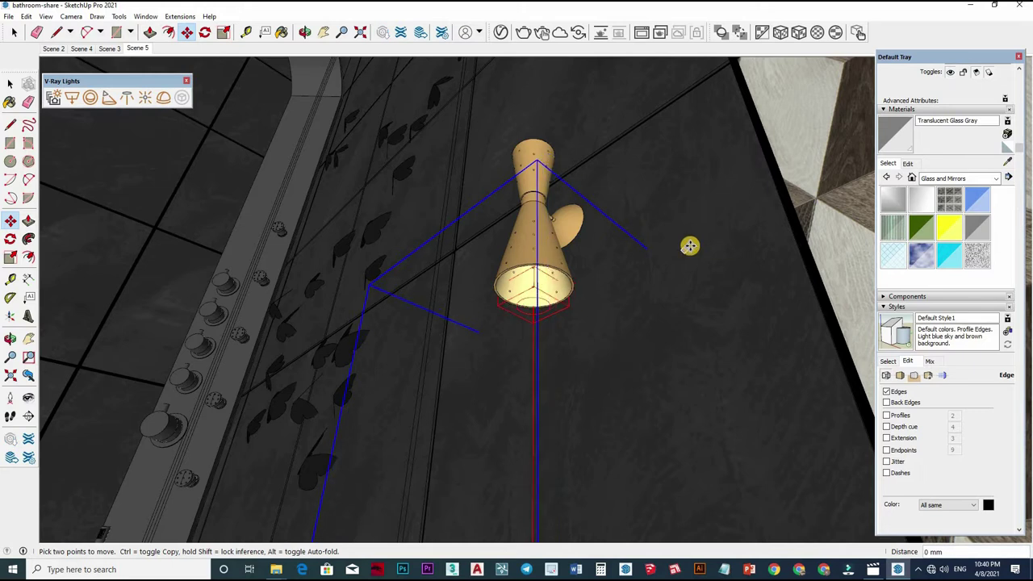
pyautogui.moveTo(569, 318); pyautogui.dragTo(549, 336, button='middle')
pyautogui.moveTo(549, 392)
pyautogui.mouseDown(button='middle')
pyautogui.moveTo(585, 281)
pyautogui.moveTo(598, 353)
pyautogui.moveTo(598, 286)
pyautogui.mouseUp(button='middle')
pyautogui.press('space')
# Move the IES light to its final position under the lamp and view it from below
pyautogui.scroll(2, 597, 285)
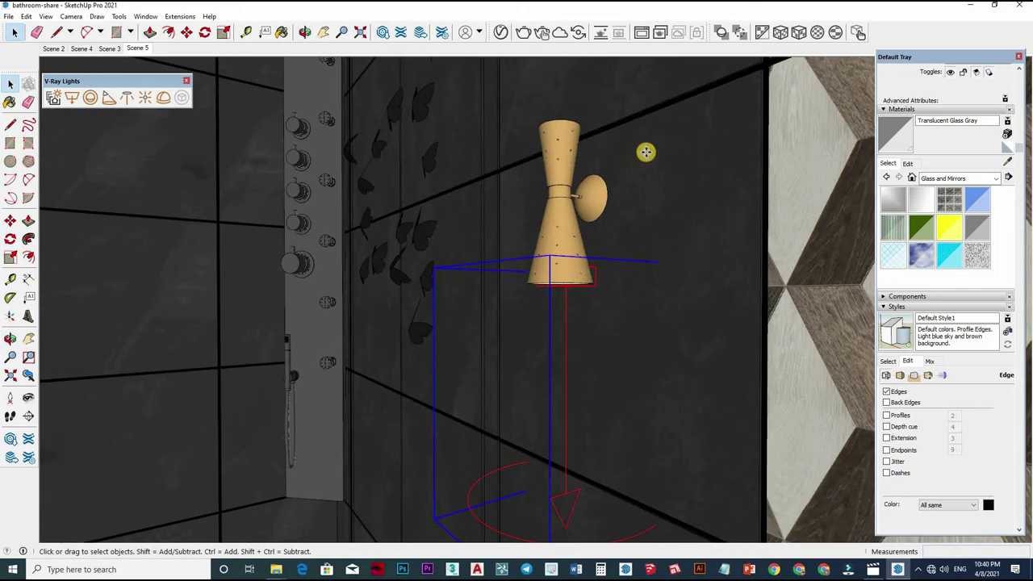
pyautogui.press('m')
pyautogui.scroll(2, 629, 159)
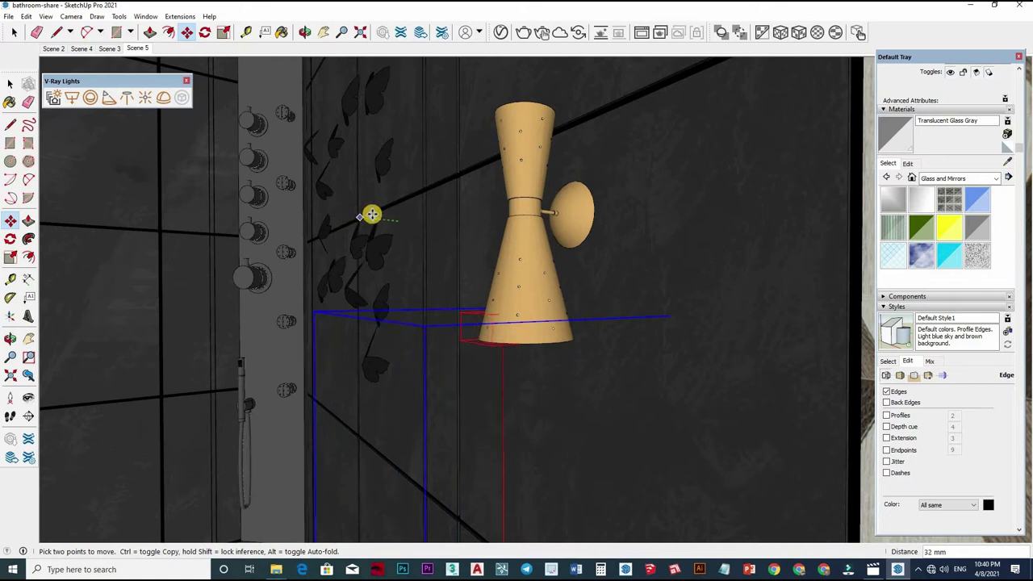
pyautogui.click(371, 214)
pyautogui.moveTo(685, 276); pyautogui.dragTo(703, 258, button='middle')
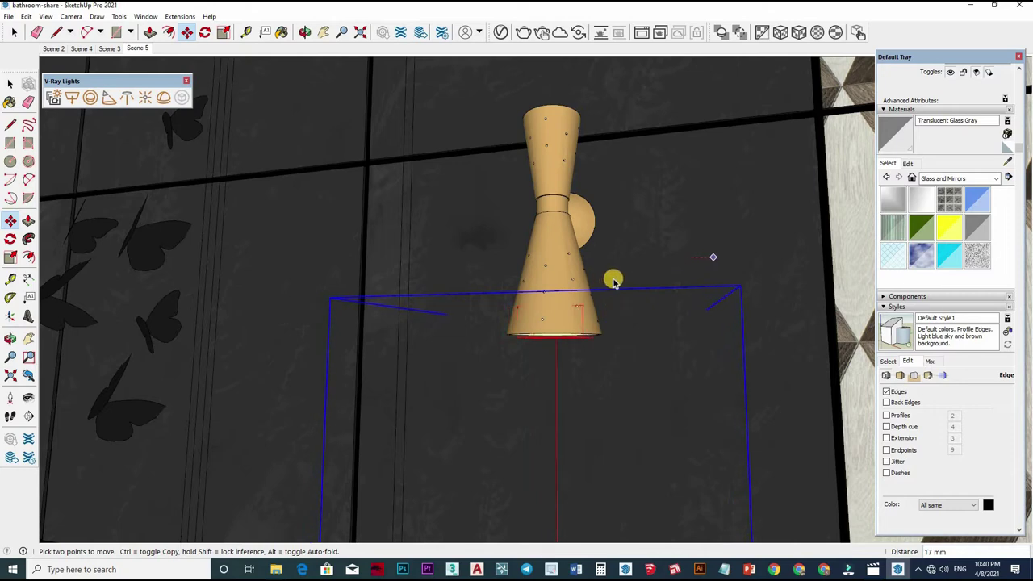
pyautogui.press('space')
pyautogui.moveTo(600, 376)
pyautogui.mouseDown(button='middle')
pyautogui.moveTo(592, 339)
pyautogui.moveTo(581, 341)
pyautogui.moveTo(583, 377)
pyautogui.moveTo(582, 260)
pyautogui.moveTo(605, 309)
pyautogui.moveTo(590, 369)
pyautogui.moveTo(353, 30)
pyautogui.moveTo(491, 92)
pyautogui.mouseUp(button='middle')
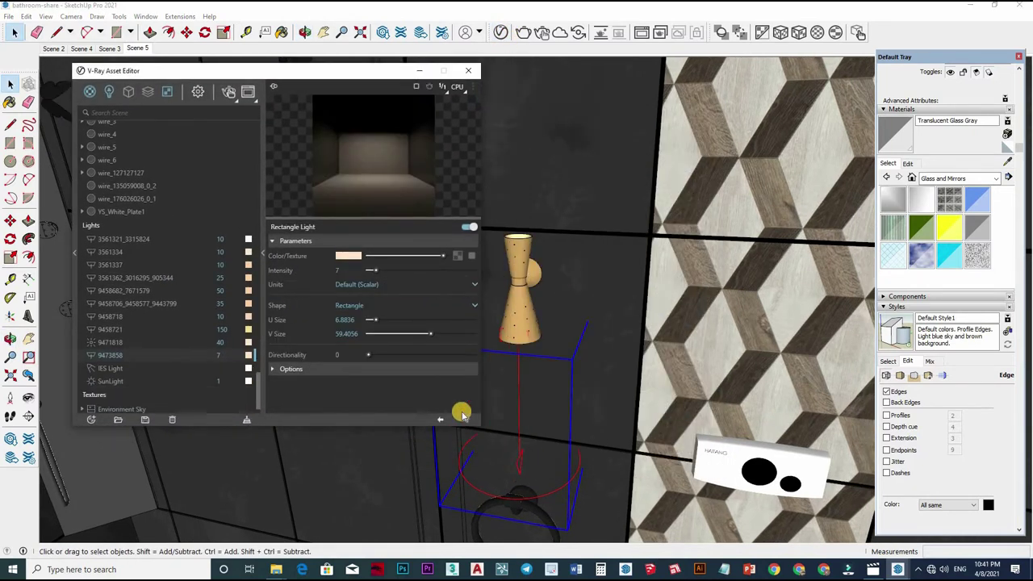
# Override the IES light intensity to 2500 lm and choose a warm off-white light colour
pyautogui.press('Down')
pyautogui.click(350, 277)
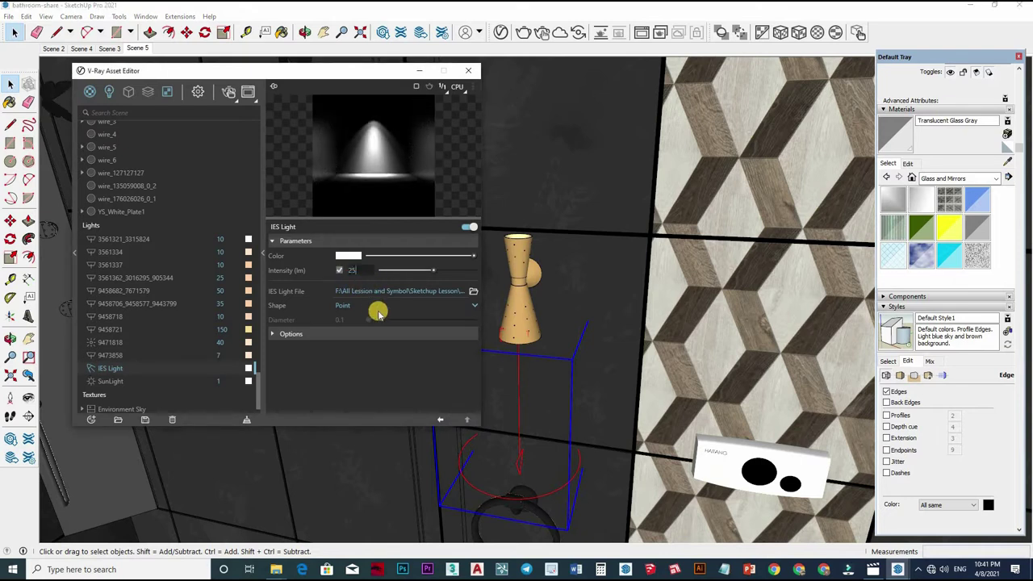
pyautogui.write('00')
pyautogui.press('Return')
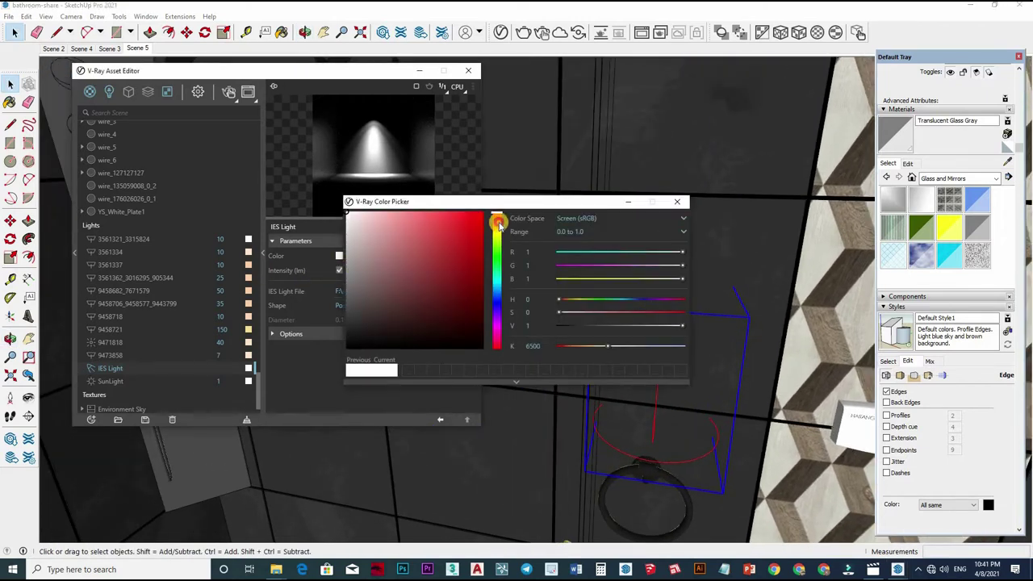
pyautogui.moveTo(457, 228); pyautogui.dragTo(372, 217)
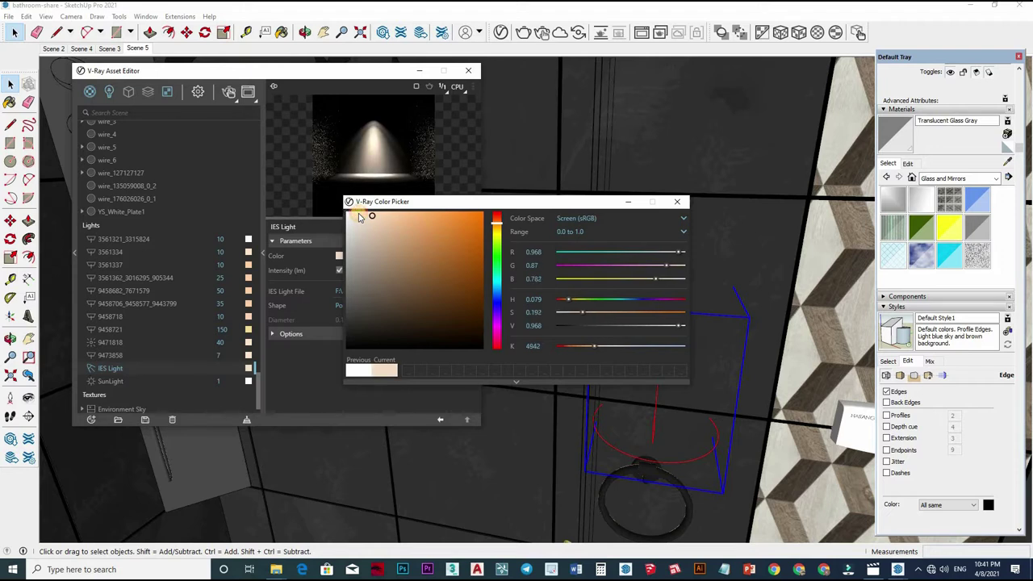
pyautogui.moveTo(627, 318); pyautogui.dragTo(648, 372, button='middle')
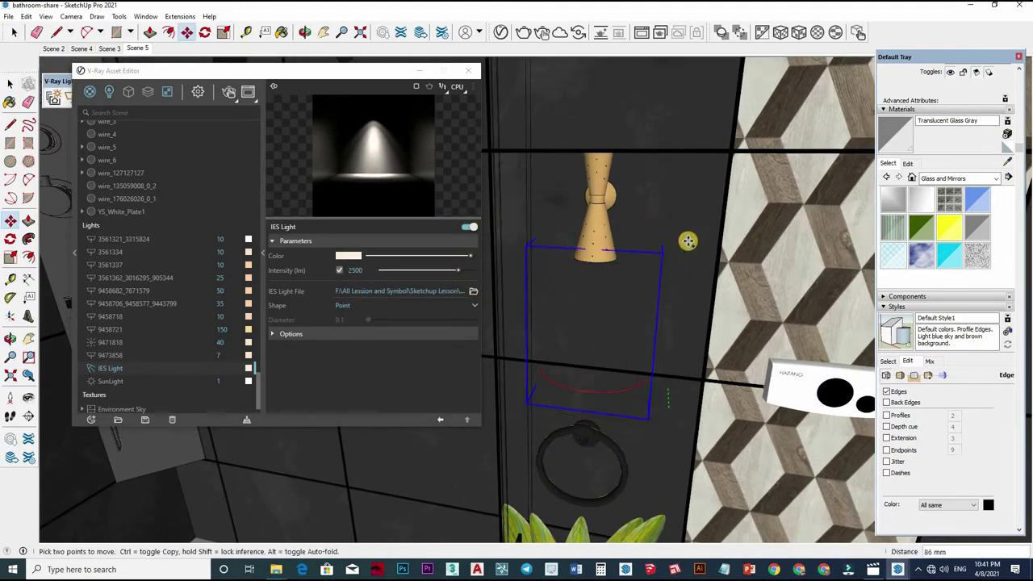
# Copy the IES light upward with Move plus Ctrl
pyautogui.moveTo(689, 237)
pyautogui.mouseDown(button='middle')
pyautogui.moveTo(693, 224)
pyautogui.moveTo(685, 233)
pyautogui.mouseUp(button='middle')
pyautogui.press('m')
pyautogui.click(699, 233)
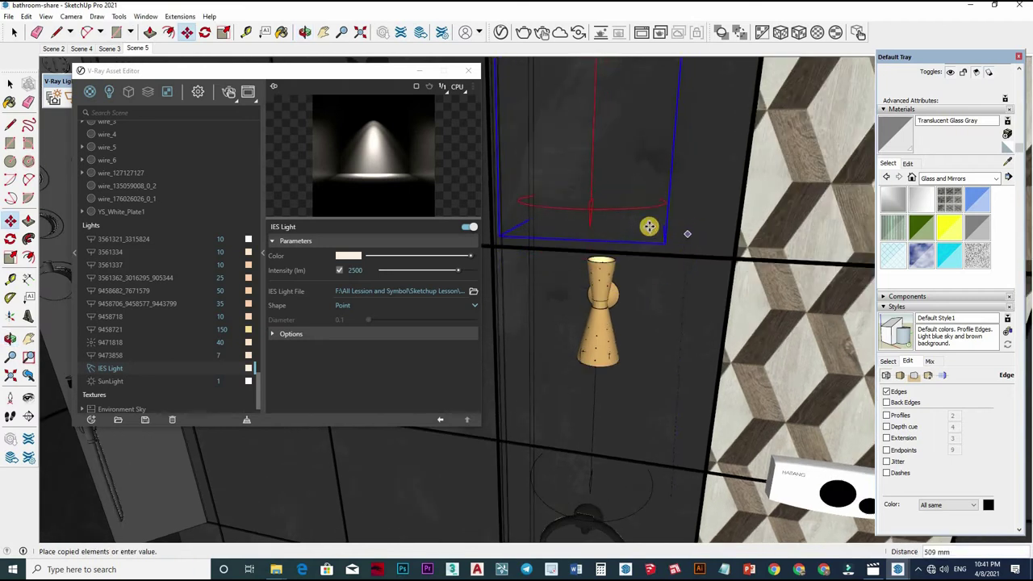
pyautogui.press('ctrl')
pyautogui.press('space')
# Flip the copied light on the blue axis (scale -1) and move it onto the lamp
pyautogui.moveTo(646, 286); pyautogui.dragTo(600, 295, button='middle')
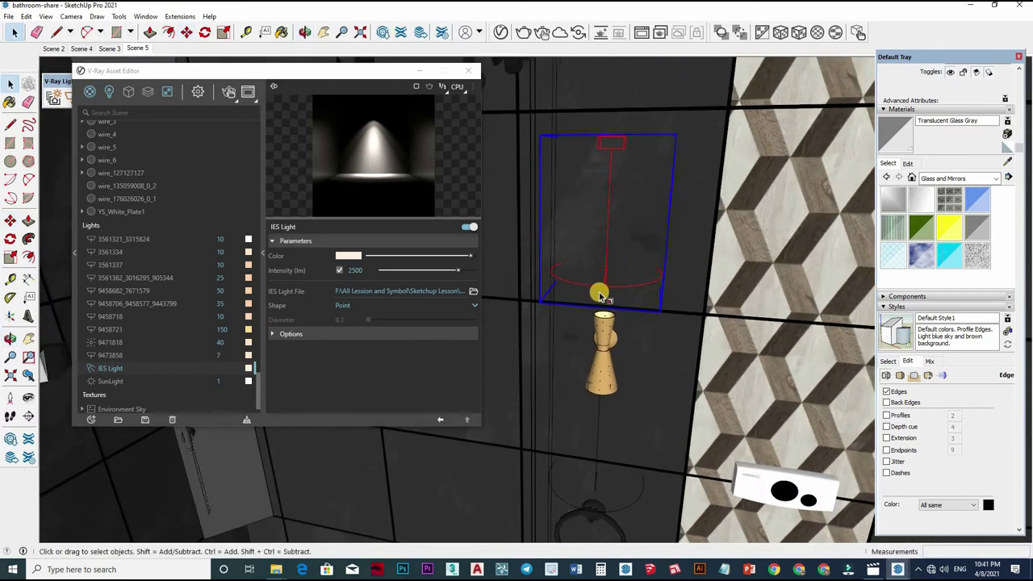
pyautogui.press('s')
pyautogui.moveTo(598, 309); pyautogui.dragTo(601, 264)
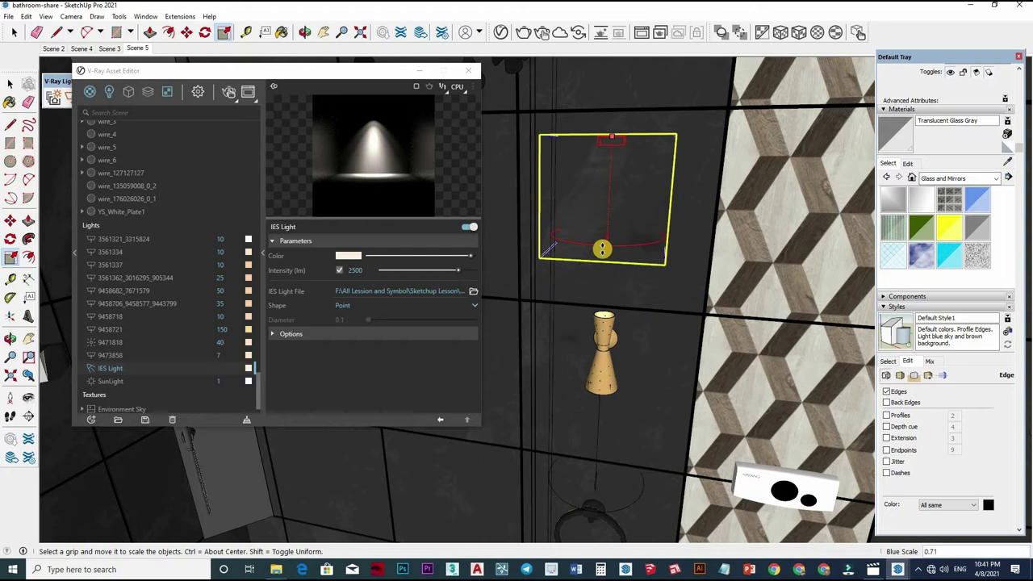
pyautogui.write('-1')
pyautogui.press('Return')
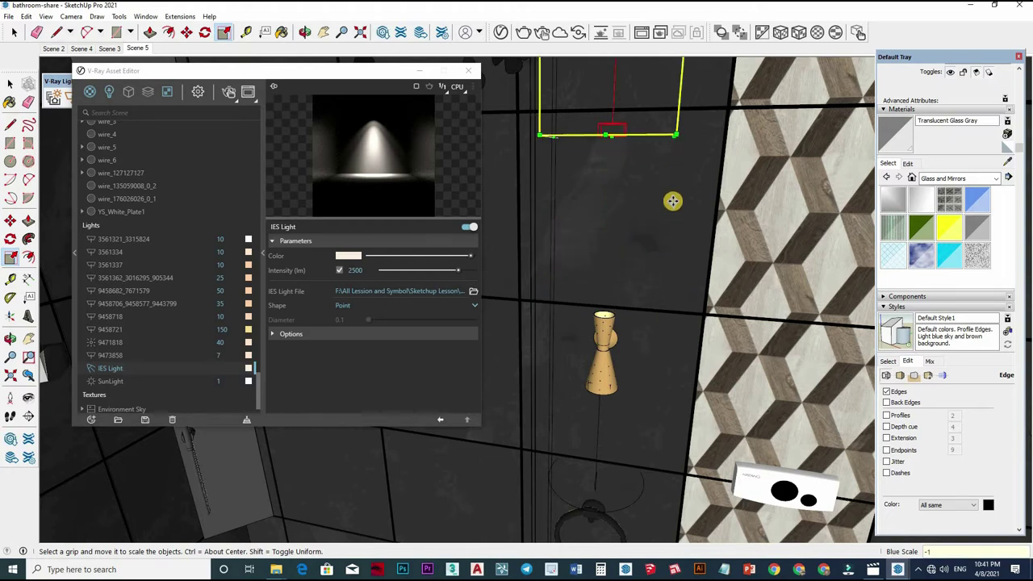
pyautogui.press('space')
pyautogui.press('m')
pyautogui.click(666, 354)
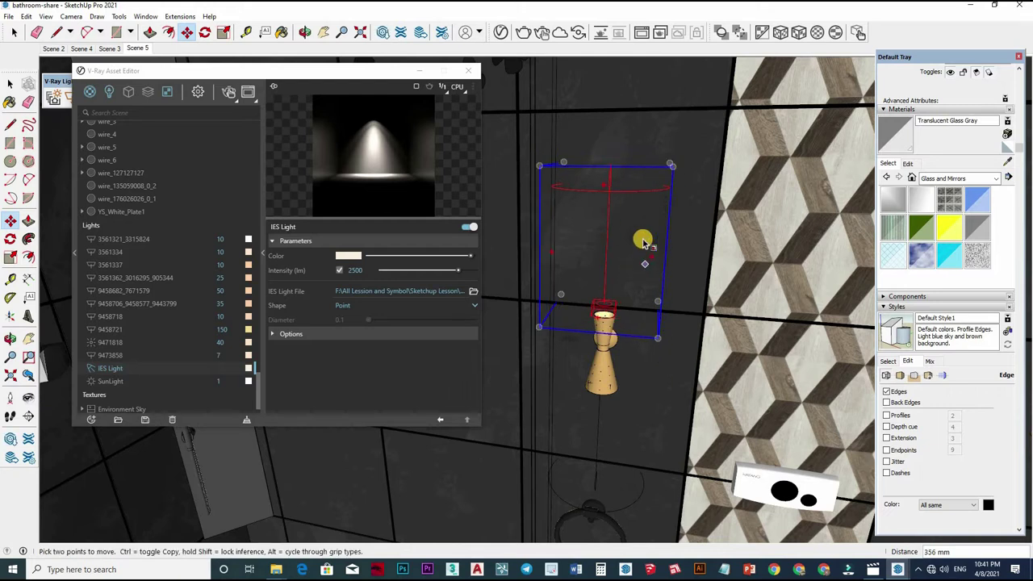
# Shrink the upward light to half size (0.5) and seat it on the lamp head
pyautogui.press('s')
pyautogui.moveTo(619, 245); pyautogui.dragTo(665, 340)
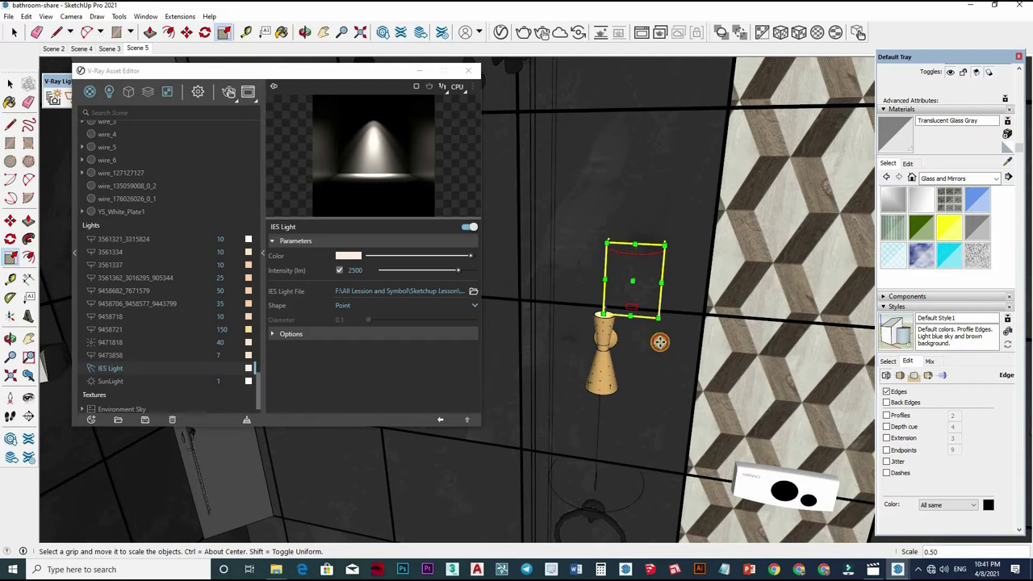
pyautogui.press('m')
pyautogui.click(653, 339)
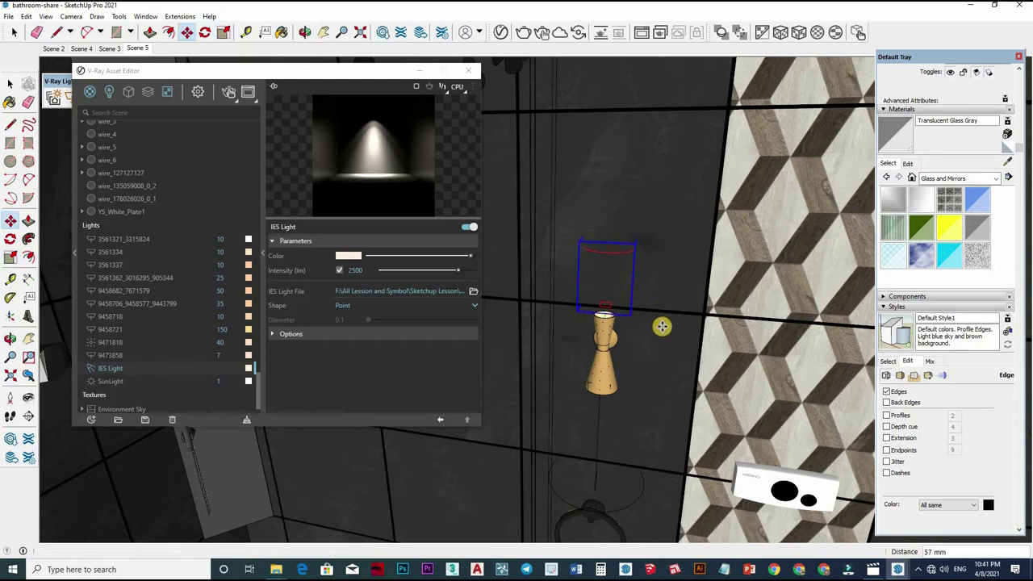
pyautogui.click(621, 307)
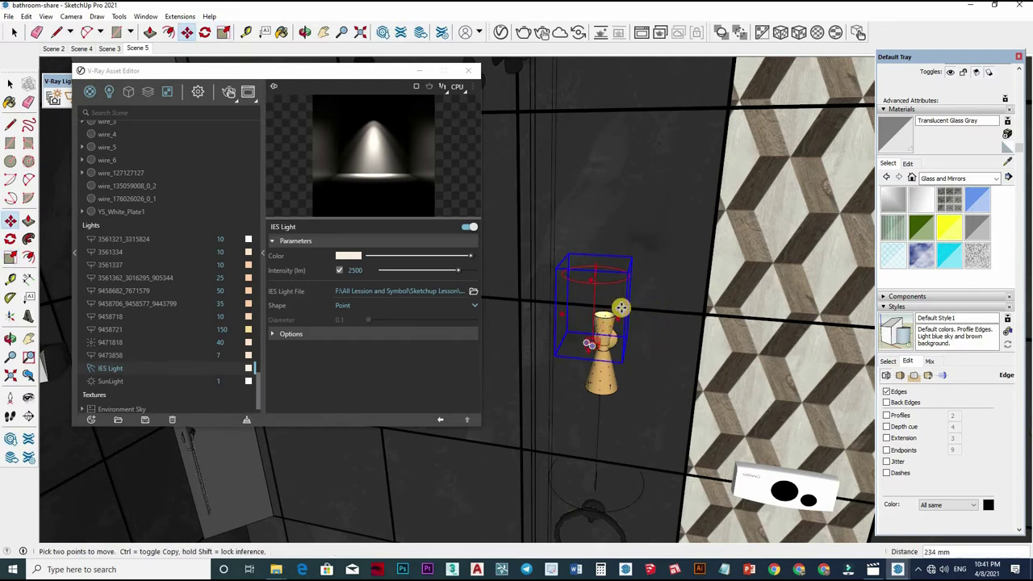
pyautogui.scroll(2, 621, 295)
pyautogui.scroll(2, 609, 303)
pyautogui.scroll(2, 597, 308)
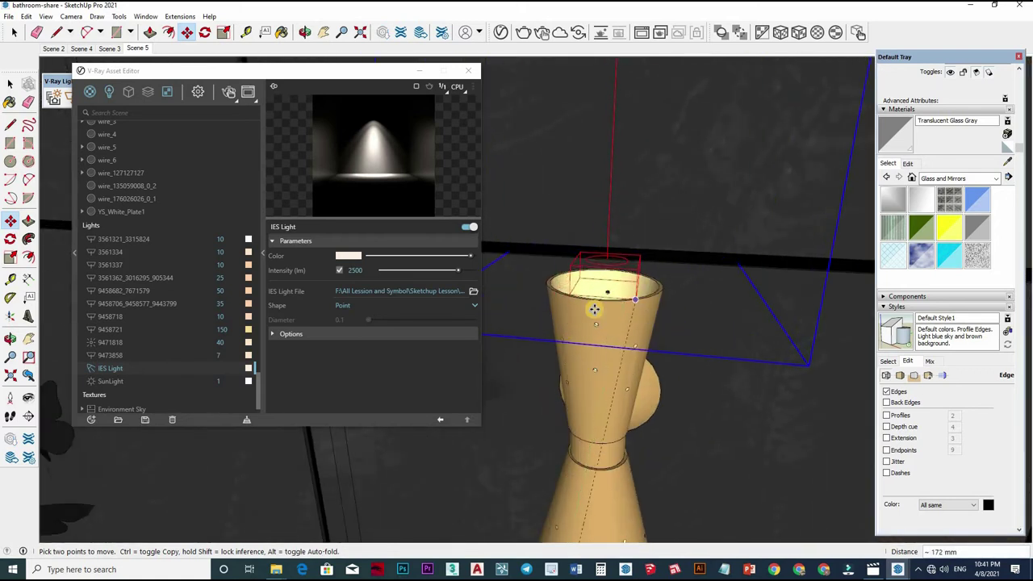
pyautogui.scroll(-2, 592, 311)
pyautogui.scroll(-2, 593, 314)
pyautogui.scroll(-2, 595, 321)
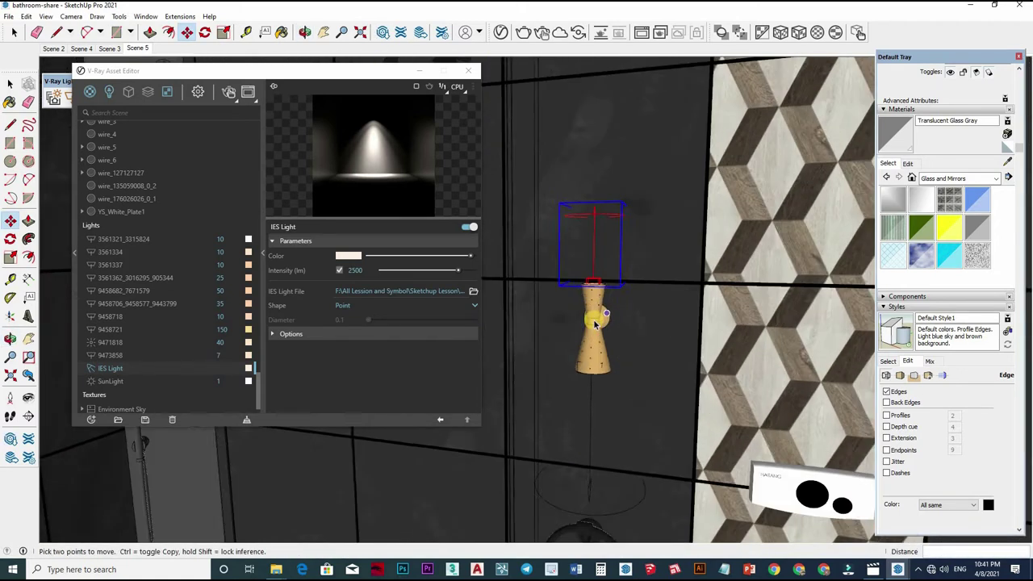
pyautogui.scroll(-2, 595, 323)
# Copy both lamp lights onto the second lamp on the shower wall
pyautogui.press('space')
pyautogui.scroll(-2, 593, 356)
pyautogui.scroll(-2, 597, 363)
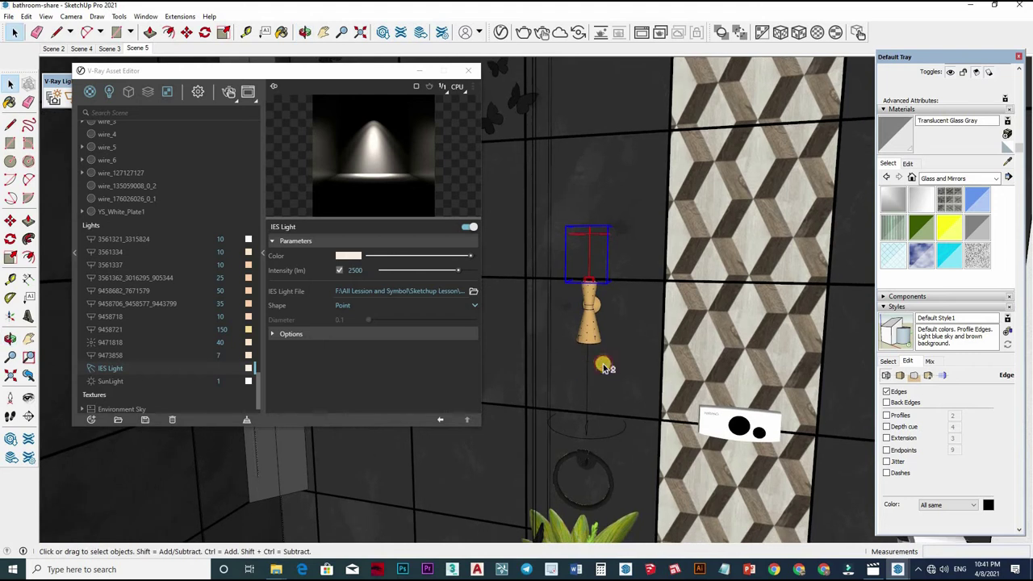
pyautogui.press('m')
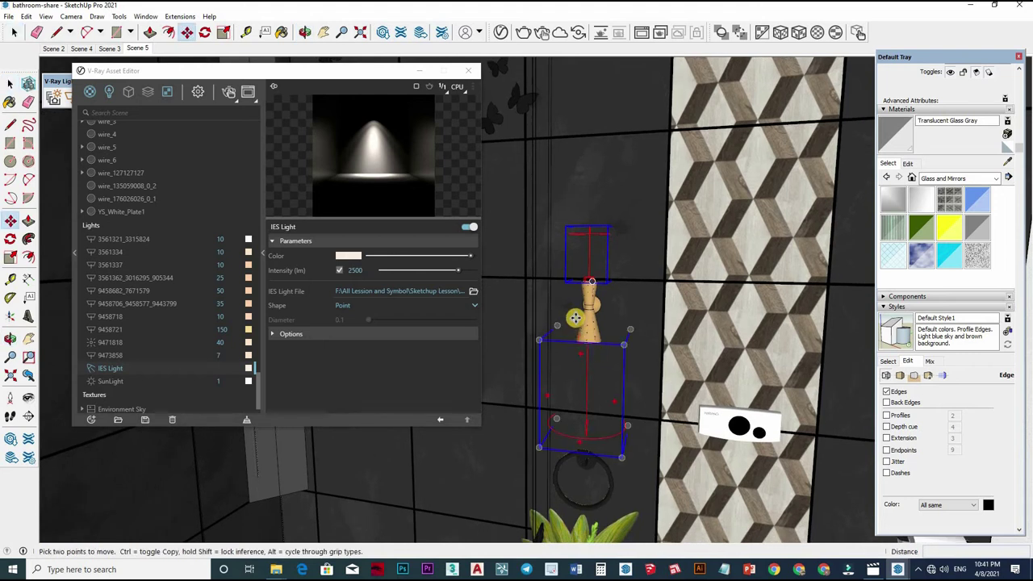
pyautogui.scroll(3, 574, 315)
pyautogui.scroll(2, 576, 316)
pyautogui.click(725, 304)
pyautogui.press('ctrl')
pyautogui.scroll(-2, 653, 314)
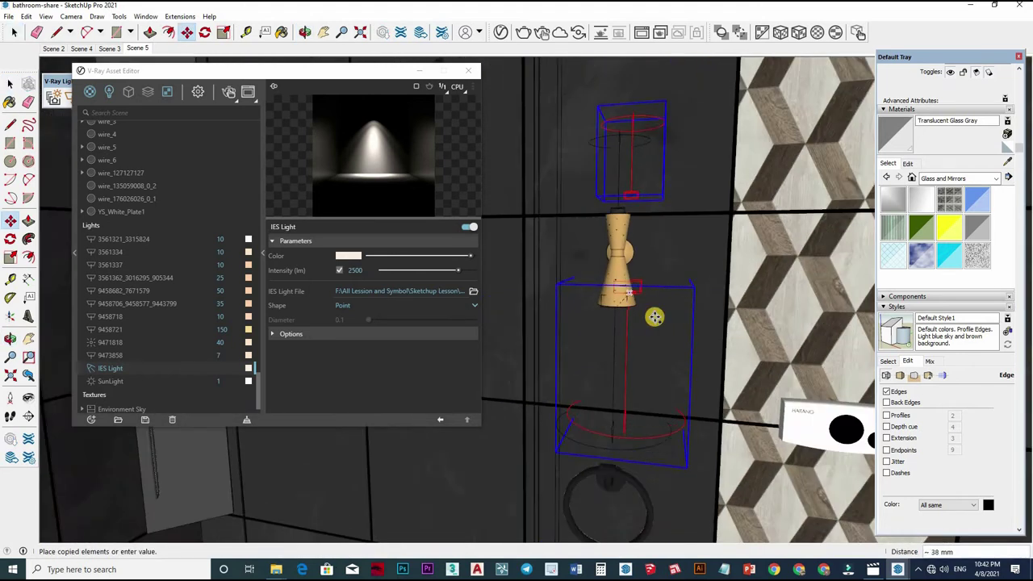
pyautogui.scroll(-2, 628, 299)
pyautogui.scroll(2, 625, 302)
pyautogui.scroll(2, 634, 305)
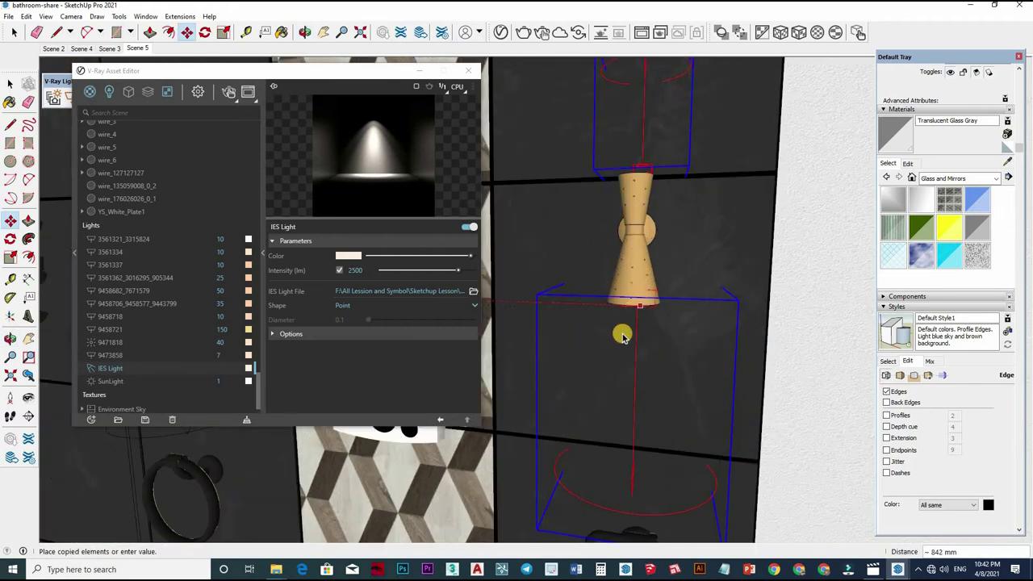
pyautogui.click(641, 341)
pyautogui.scroll(-3, 676, 342)
pyautogui.scroll(-2, 605, 363)
pyautogui.moveTo(605, 363); pyautogui.dragTo(436, 111, button='middle')
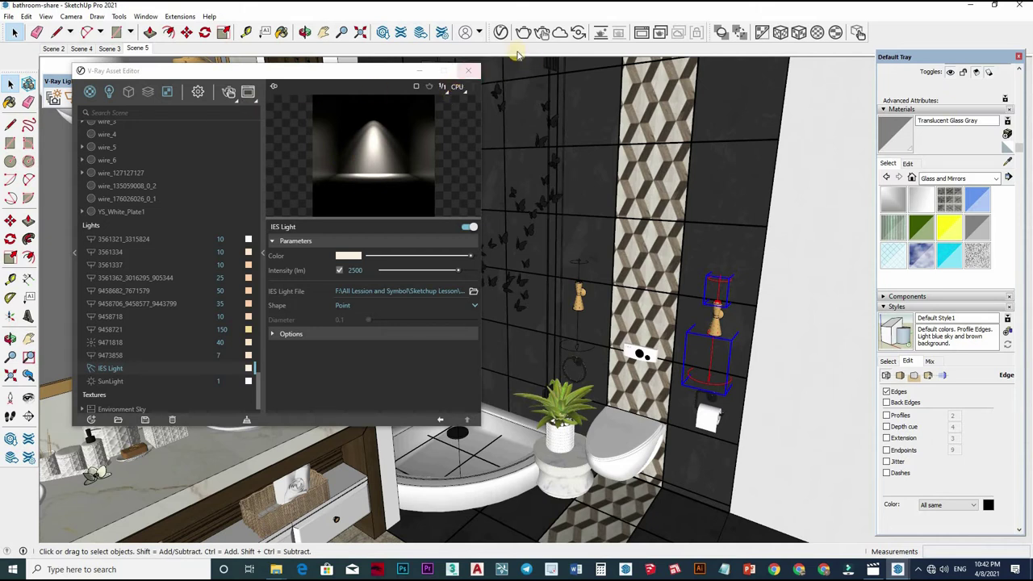
# Return to the Scene 5 view and set the camera exposure value to 11.5
pyautogui.click(136, 48)
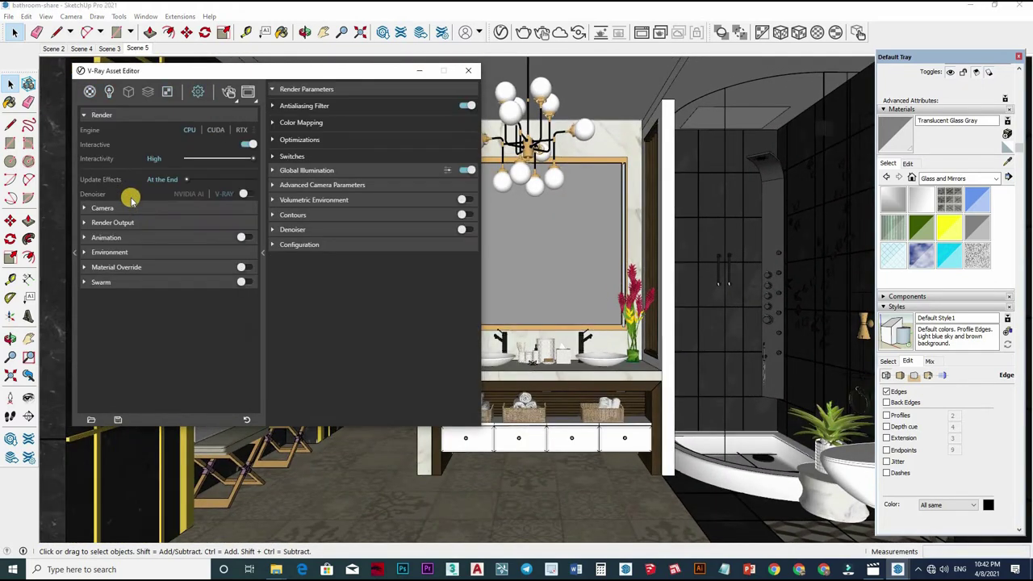
pyautogui.click(102, 207)
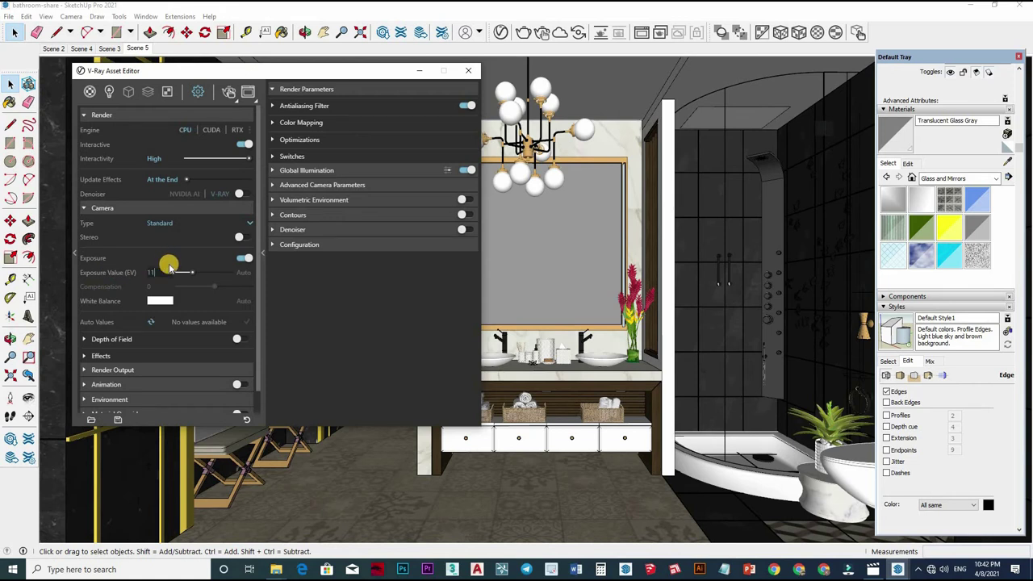
pyautogui.write('.5')
pyautogui.press('Return')
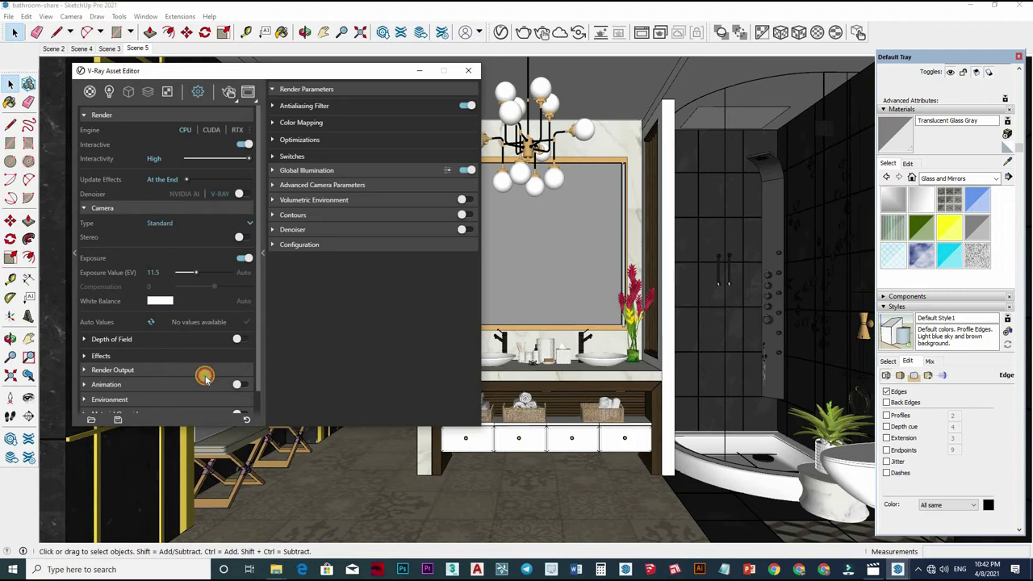
# Set the render output to 16:9 Widescreen with a 1650 image width
pyautogui.click(173, 369)
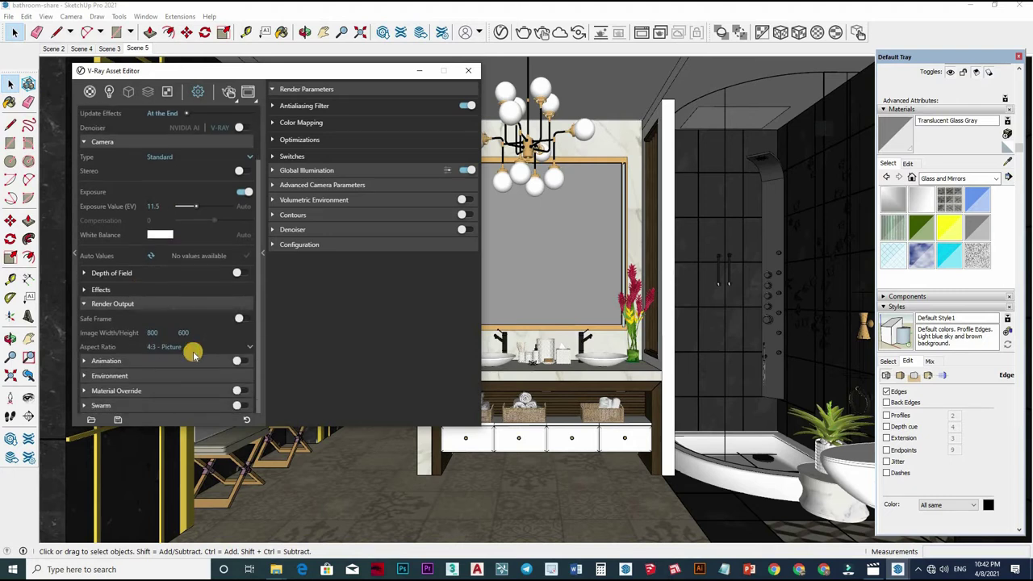
pyautogui.click(194, 352)
pyautogui.click(142, 297)
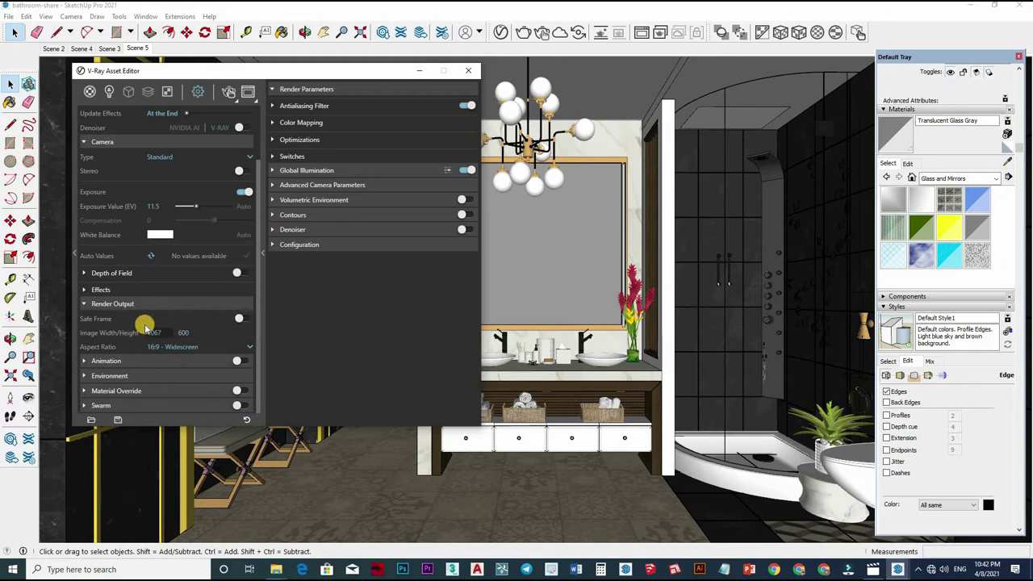
pyautogui.doubleClick(150, 331)
pyautogui.write('1650')
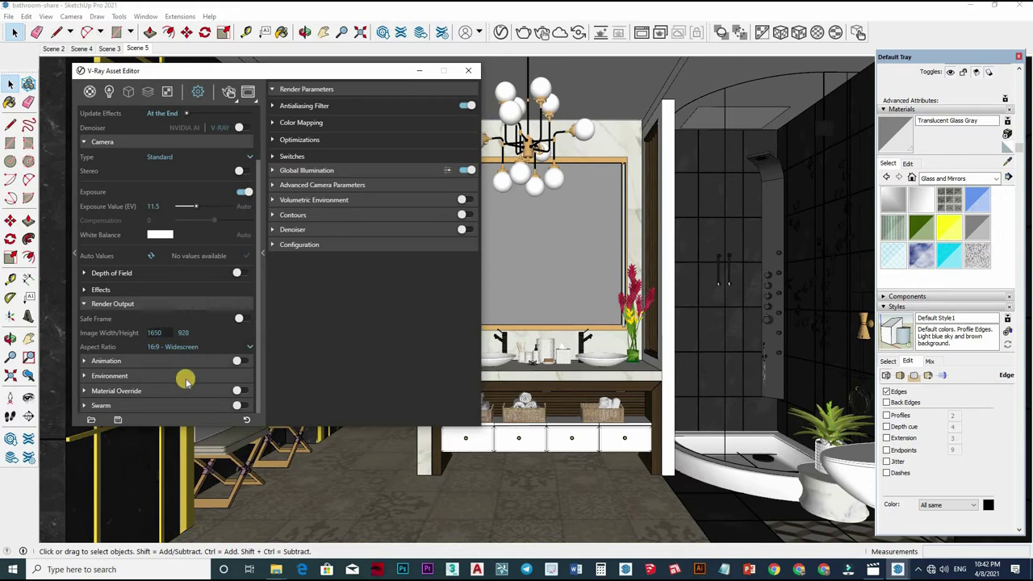
# Review the animation and environment settings, then close the render settings to render
pyautogui.click(139, 363)
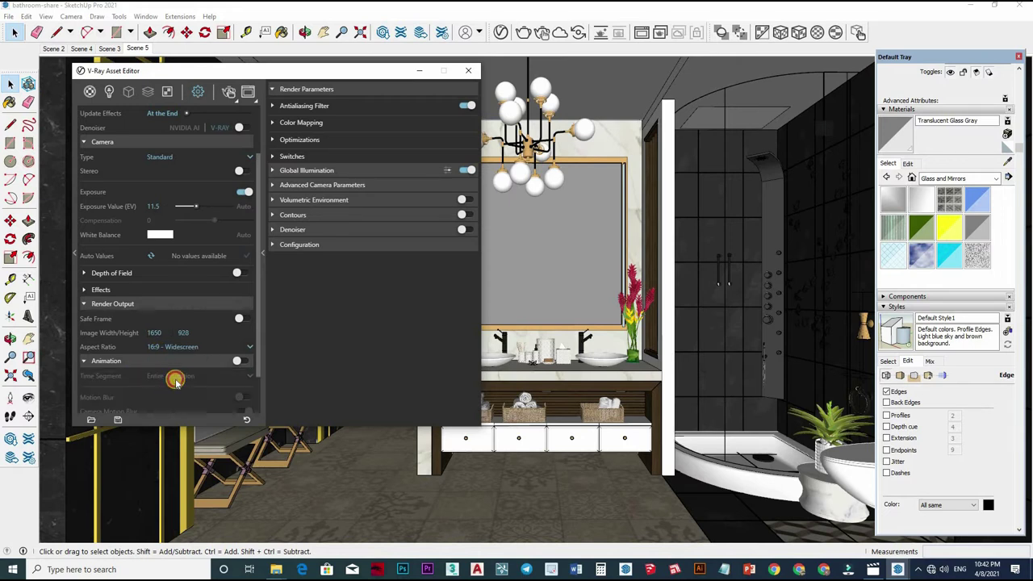
pyautogui.scroll(-1, 161, 339)
pyautogui.click(129, 377)
pyautogui.scroll(-2, 162, 320)
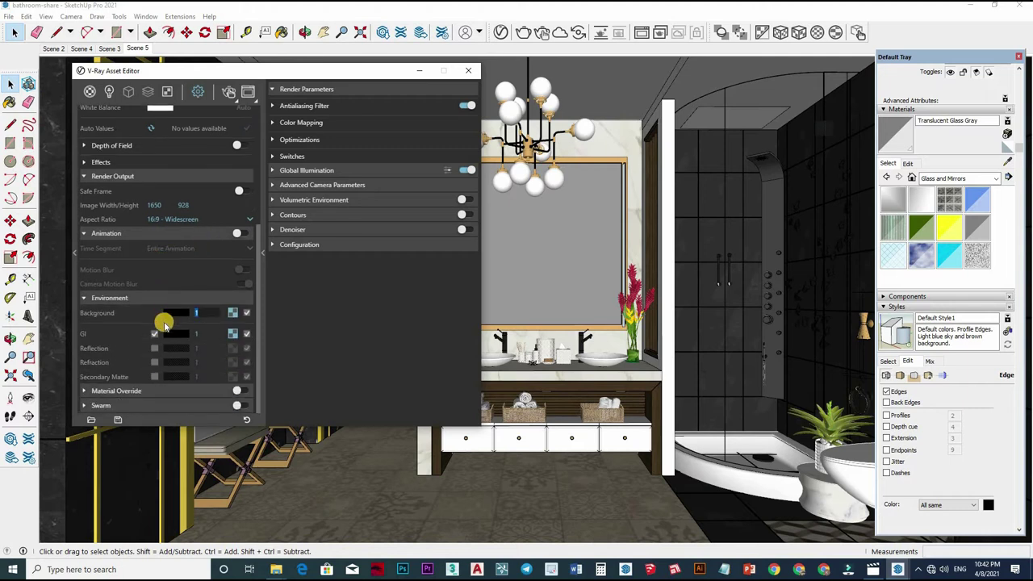
pyautogui.scroll(3, 289, 230)
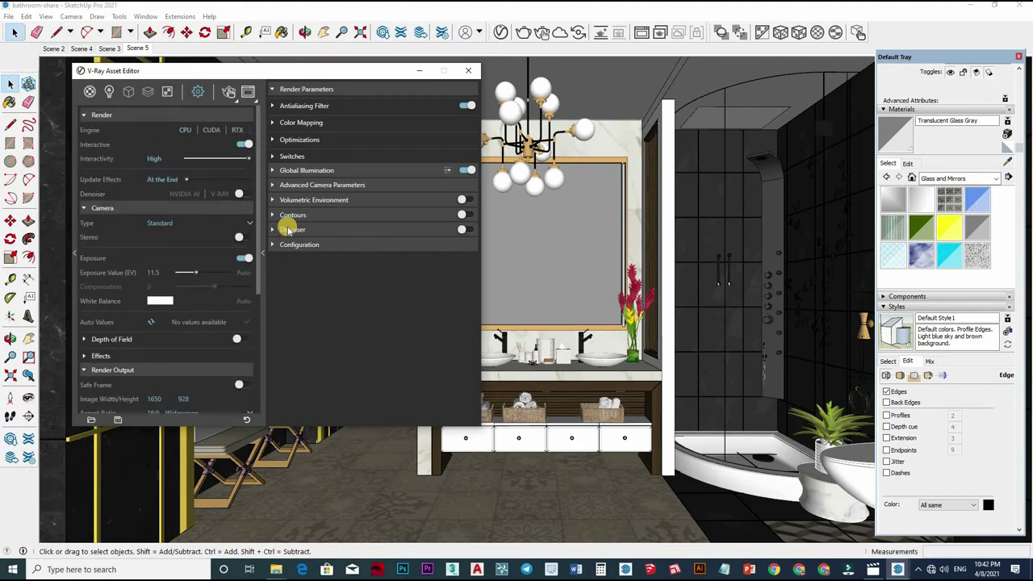
pyautogui.click(468, 70)
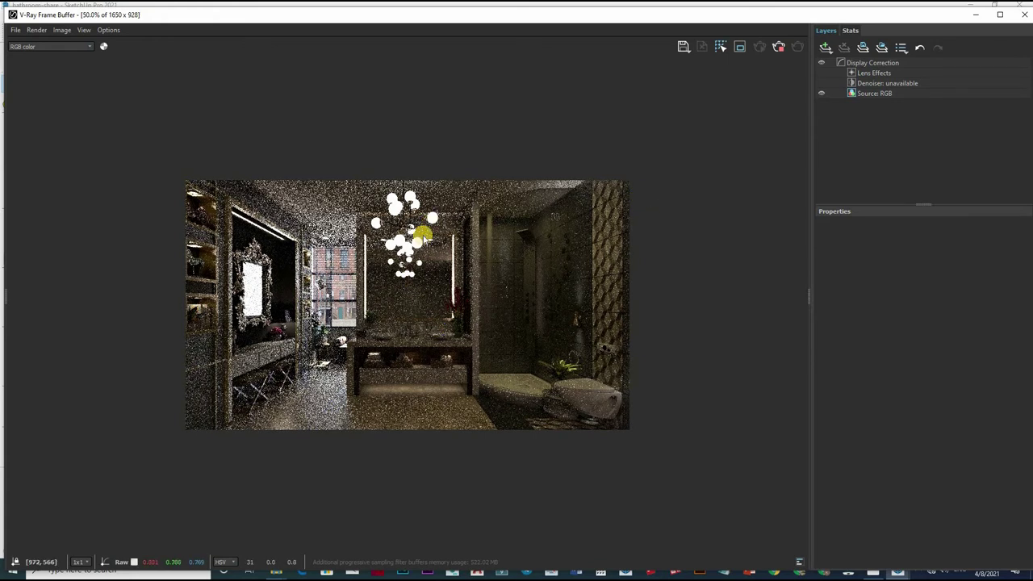
# Zoom in and out on the grainy bathroom render, then stop the rendering
pyautogui.scroll(1, 421, 234)
pyautogui.scroll(-1, 418, 232)
pyautogui.scroll(2, 417, 226)
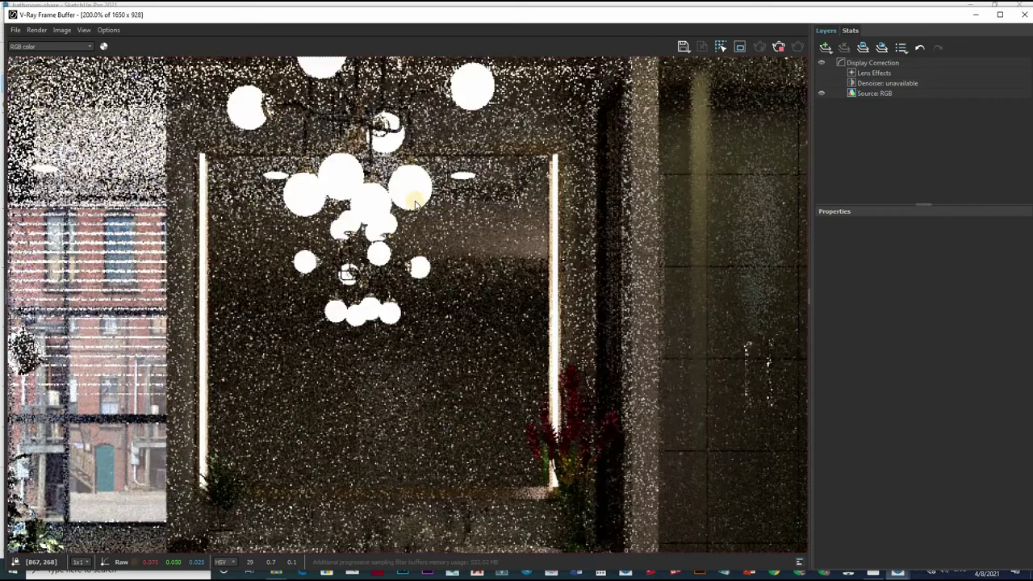
pyautogui.scroll(-1, 435, 270)
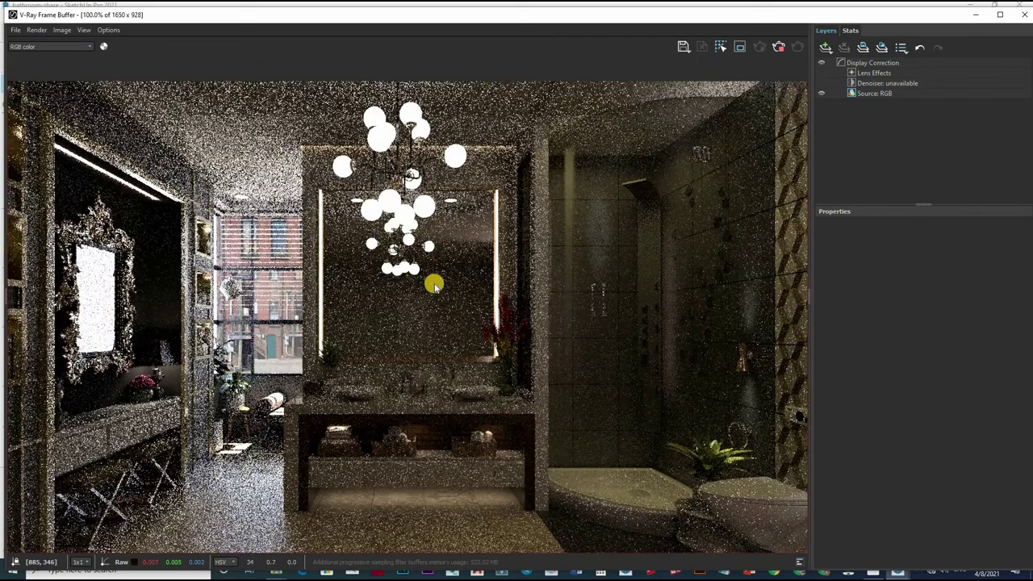
pyautogui.scroll(-1, 434, 284)
pyautogui.scroll(1, 435, 284)
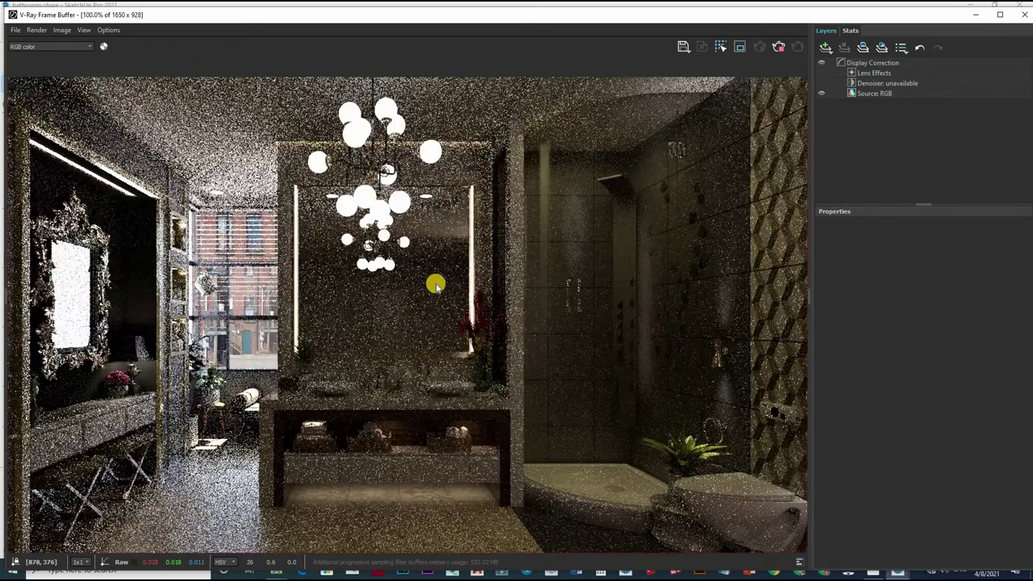
pyautogui.scroll(-1, 452, 283)
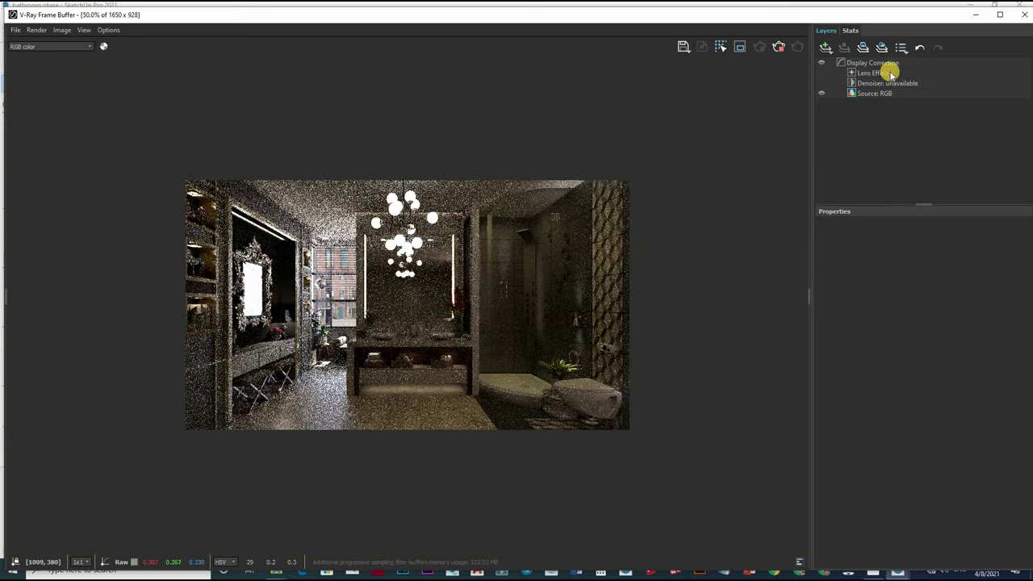
pyautogui.click(782, 47)
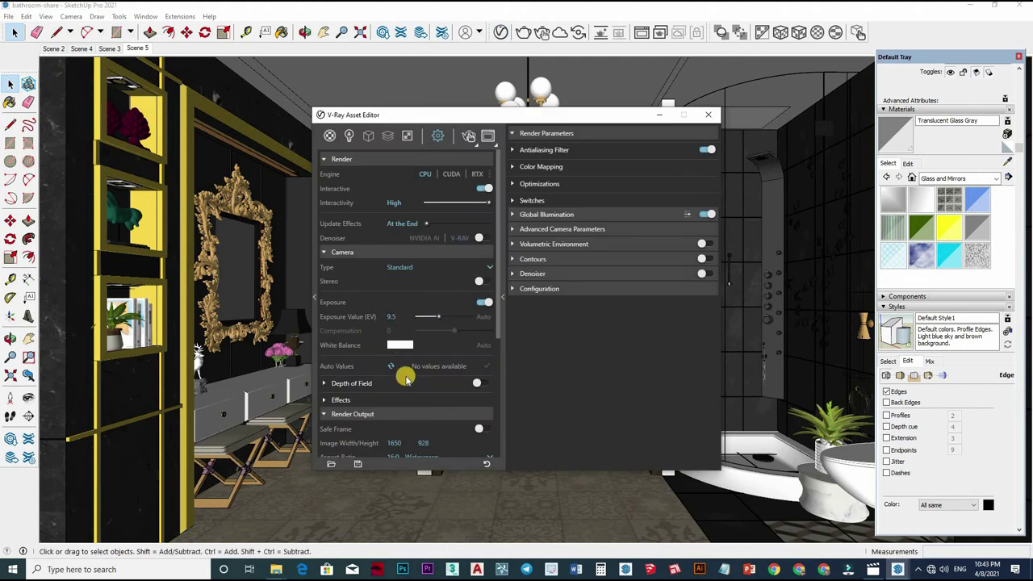
# Lower exposure to 9.5 EV, move the editor aside, and sample the emissive Color E04 material
pyautogui.scroll(-1, 413, 388)
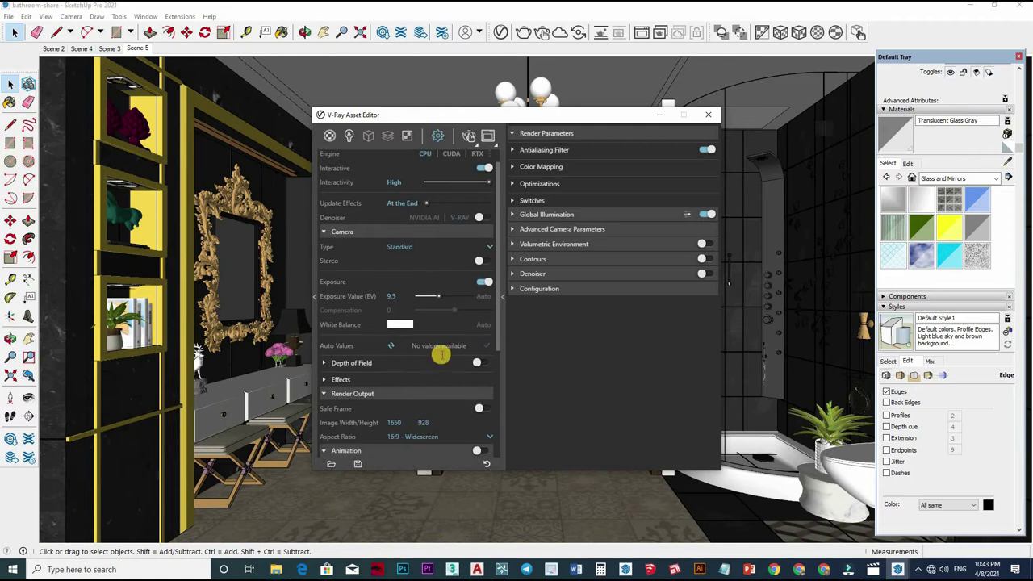
pyautogui.scroll(-4, 427, 359)
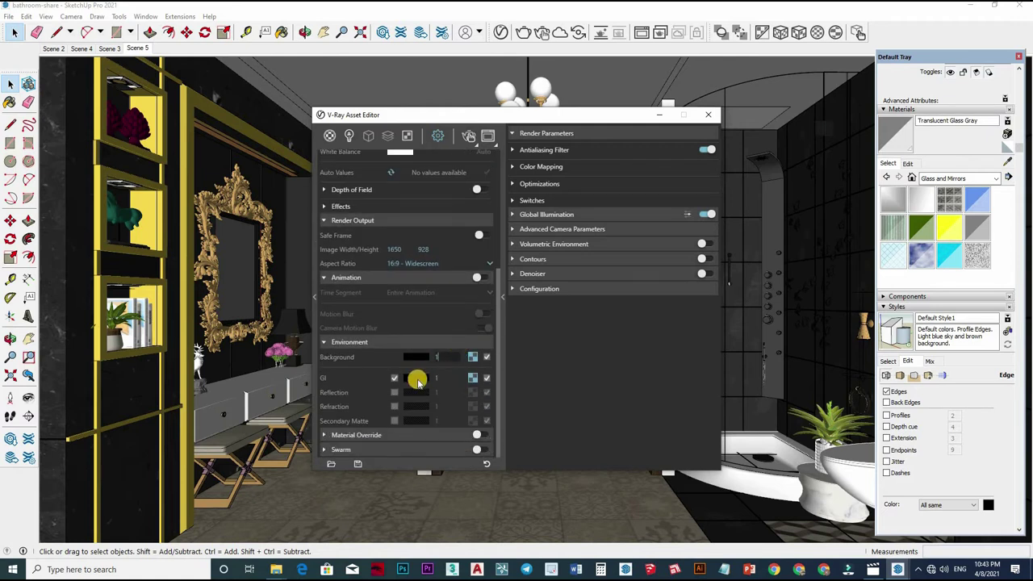
pyautogui.scroll(5, 420, 376)
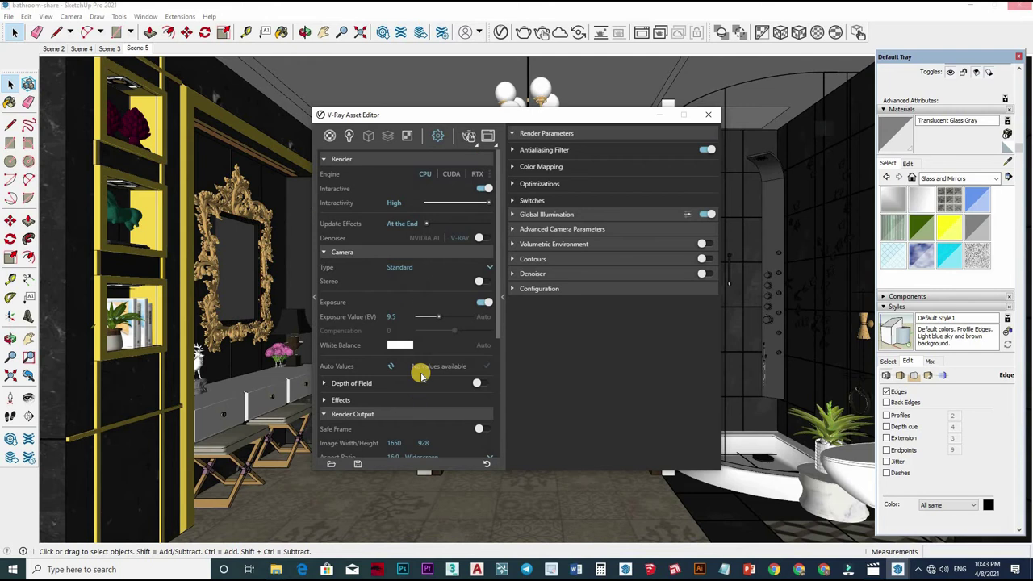
pyautogui.scroll(-5, 420, 375)
pyautogui.scroll(5, 406, 153)
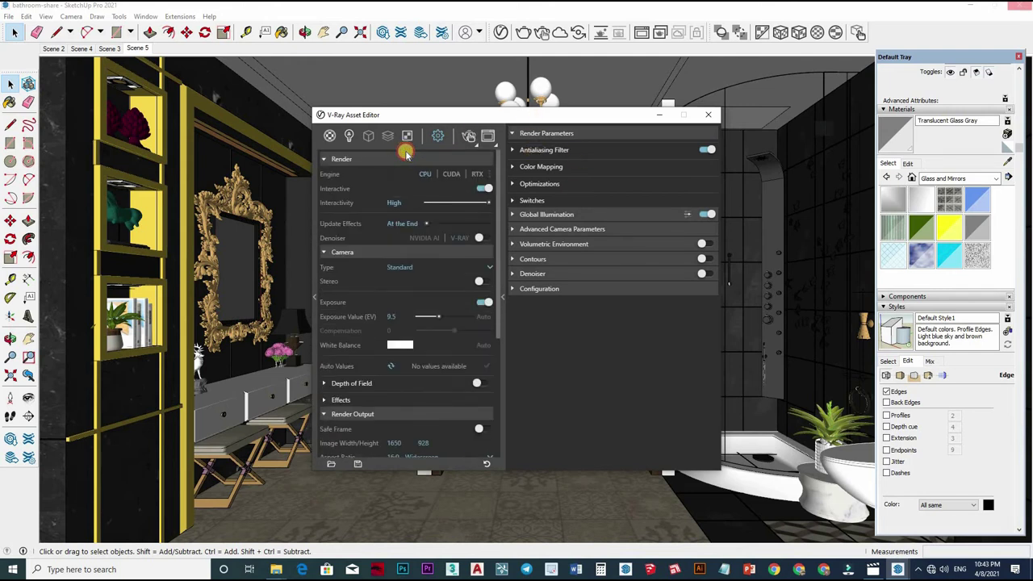
pyautogui.moveTo(404, 115); pyautogui.dragTo(267, 148)
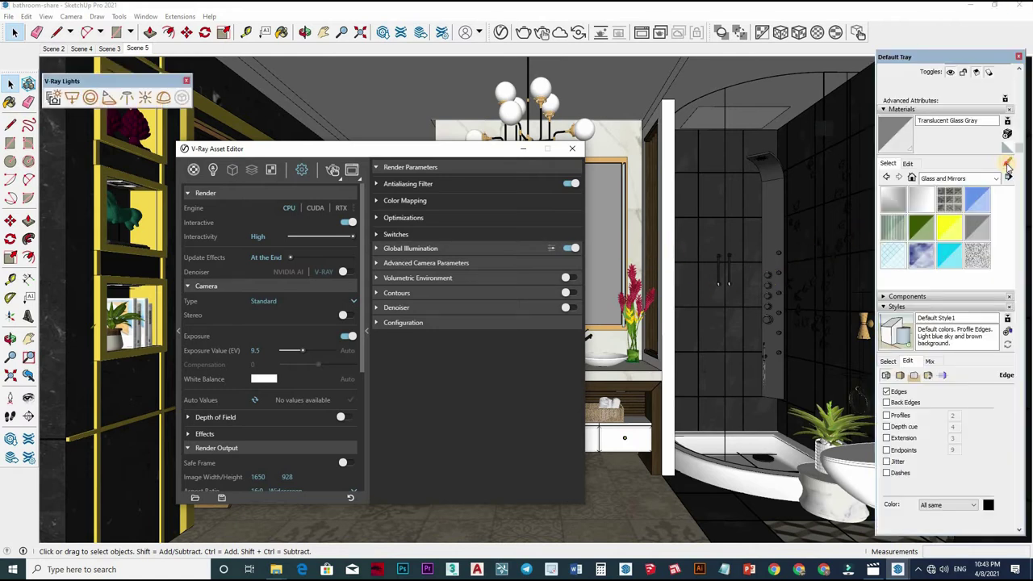
pyautogui.press('b')
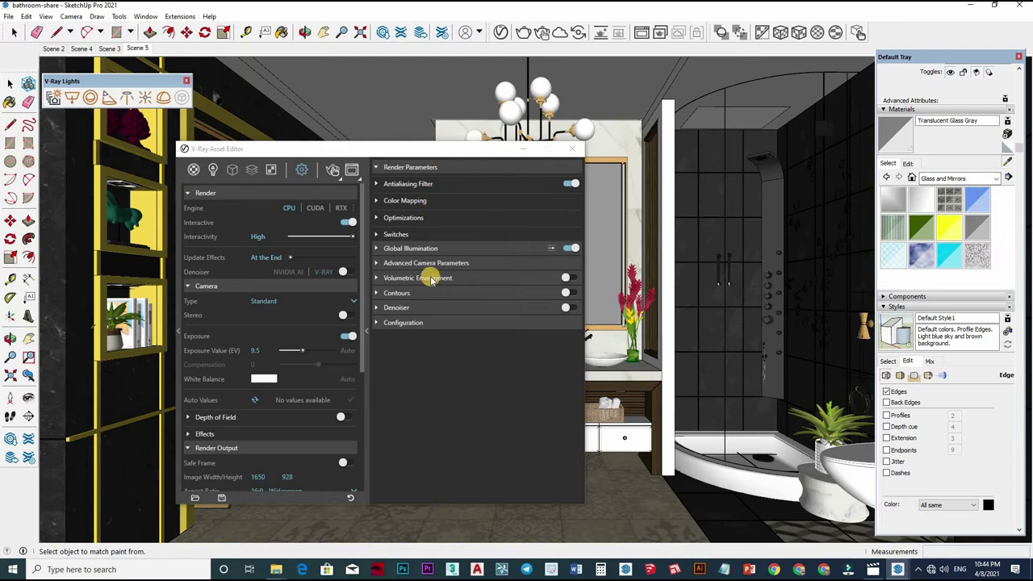
pyautogui.keyDown('alt'); pyautogui.click(432, 280); pyautogui.keyUp('alt')
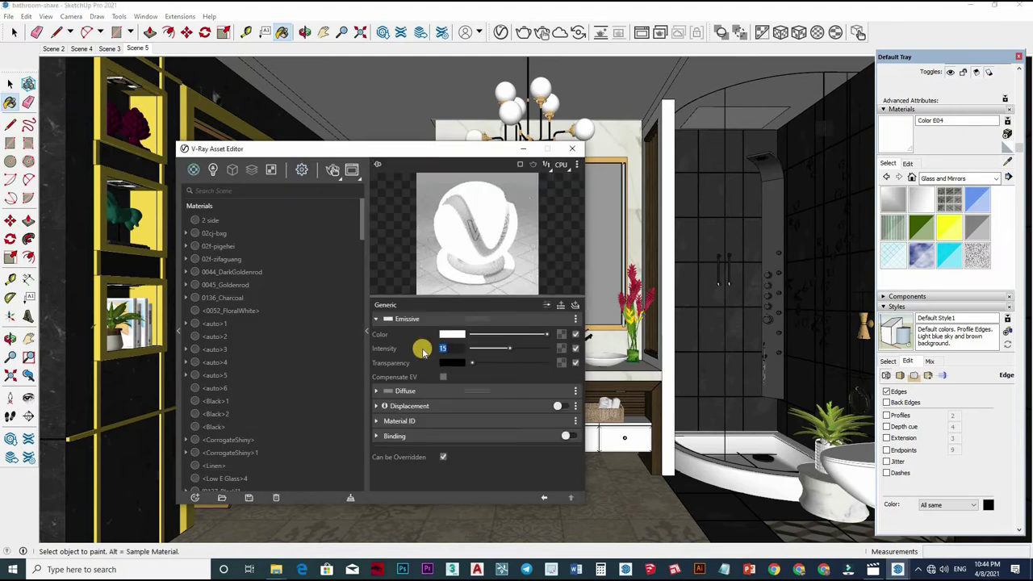
# Change Color E04's emissive intensity from 15 to 10 and close the material editor
pyautogui.doubleClick(428, 348)
pyautogui.write('10')
pyautogui.press('Return')
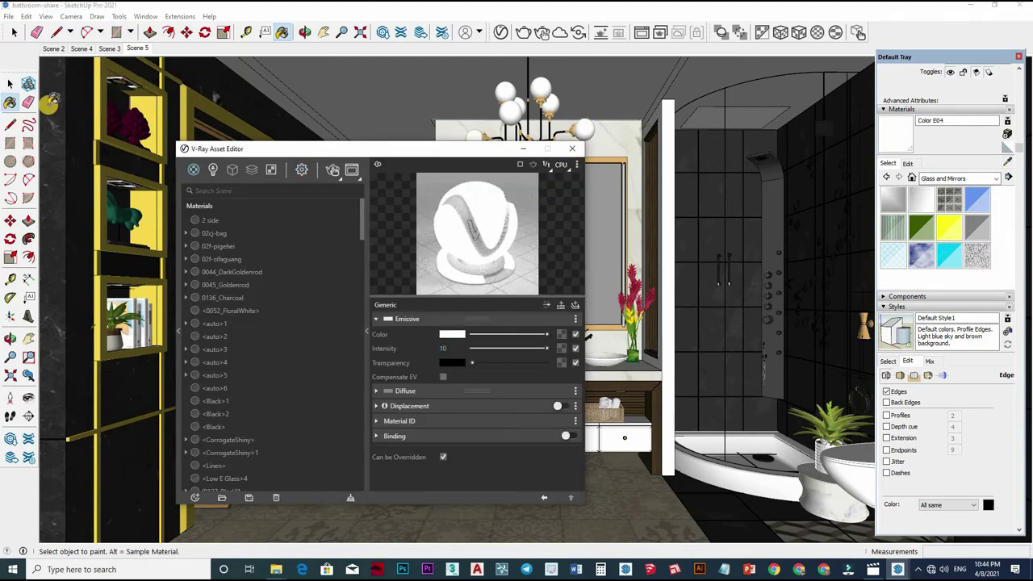
pyautogui.click(10, 84)
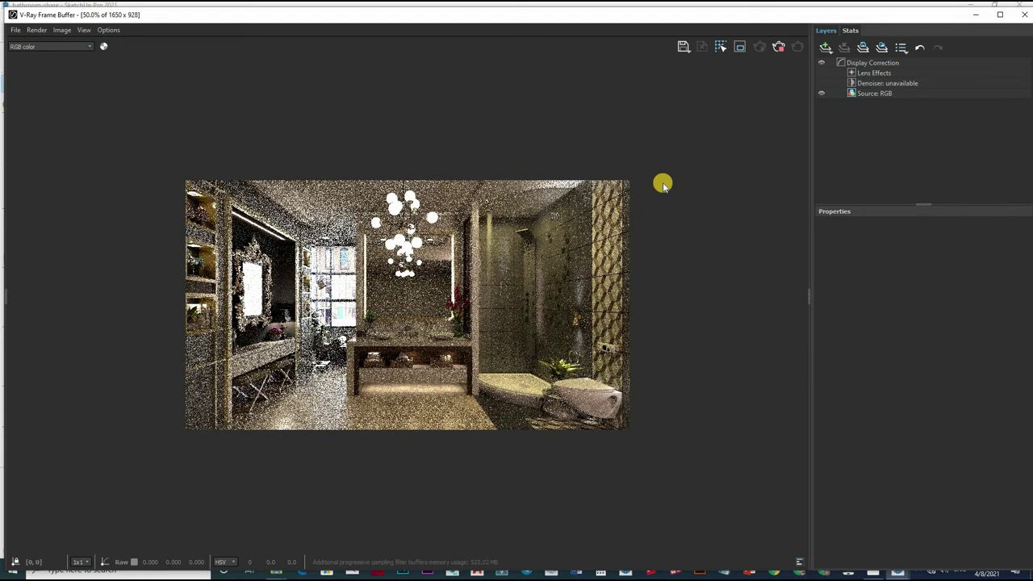
# Zoom and pan across the maximized render to inspect it, then stop rendering
pyautogui.scroll(2, 458, 314)
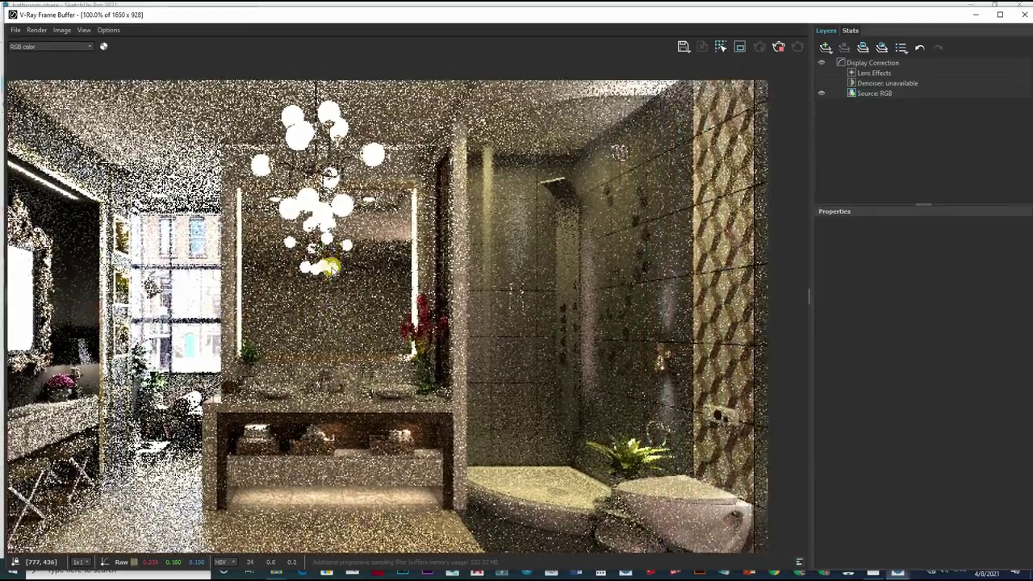
pyautogui.moveTo(330, 266); pyautogui.dragTo(347, 262, button='middle')
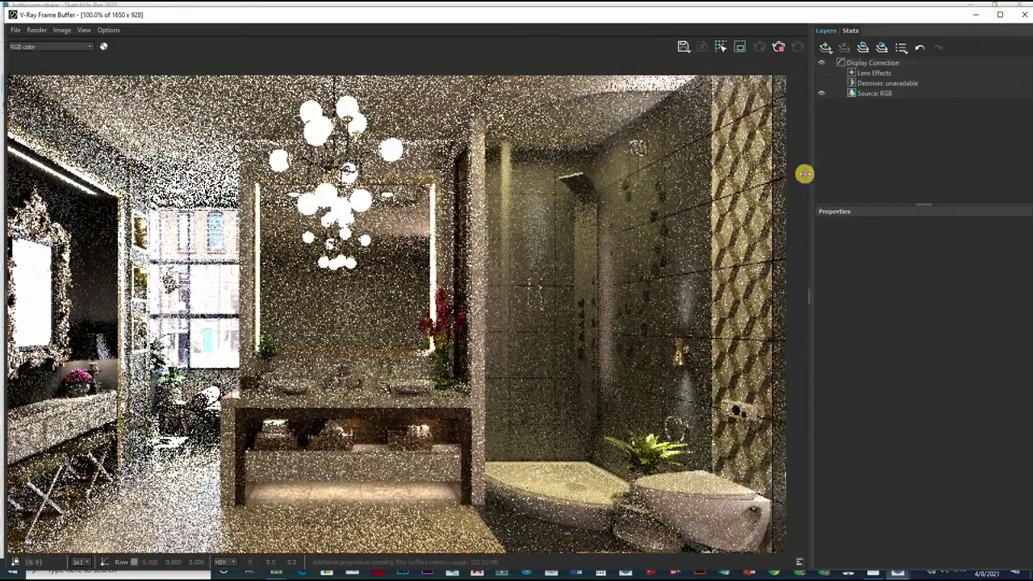
pyautogui.click(999, 15)
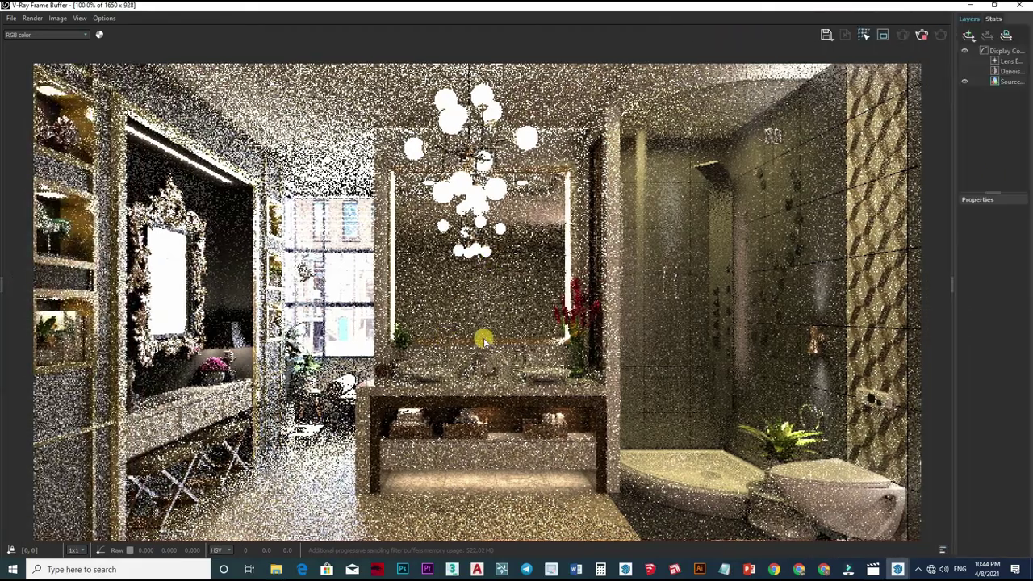
pyautogui.moveTo(552, 353); pyautogui.dragTo(558, 325, button='middle')
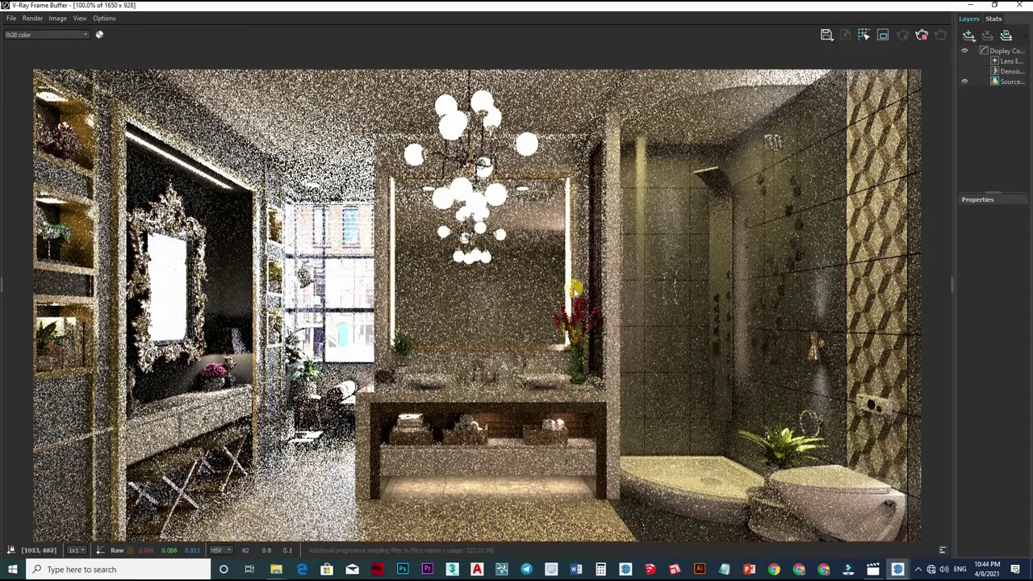
pyautogui.moveTo(557, 325)
pyautogui.mouseDown(button='middle')
pyautogui.moveTo(572, 308)
pyautogui.moveTo(572, 233)
pyautogui.moveTo(525, 311)
pyautogui.mouseUp(button='middle')
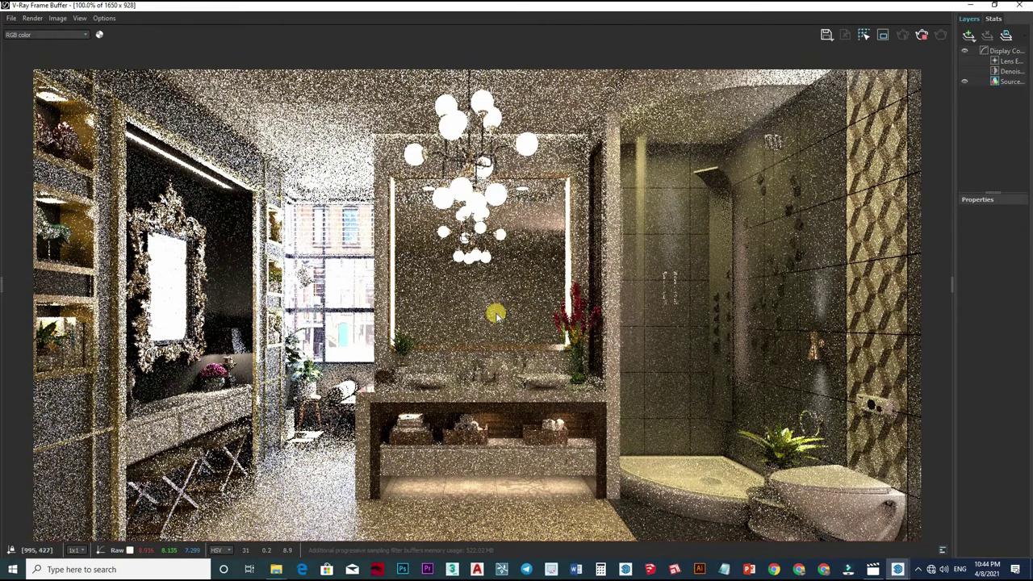
pyautogui.scroll(-1, 490, 312)
pyautogui.scroll(1, 496, 338)
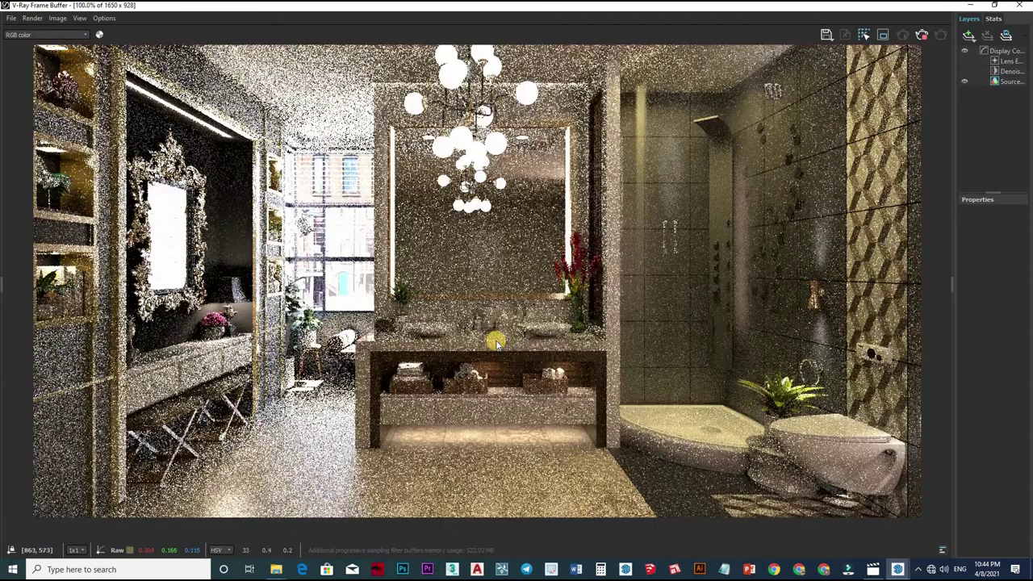
pyautogui.scroll(-1, 701, 245)
pyautogui.click(923, 35)
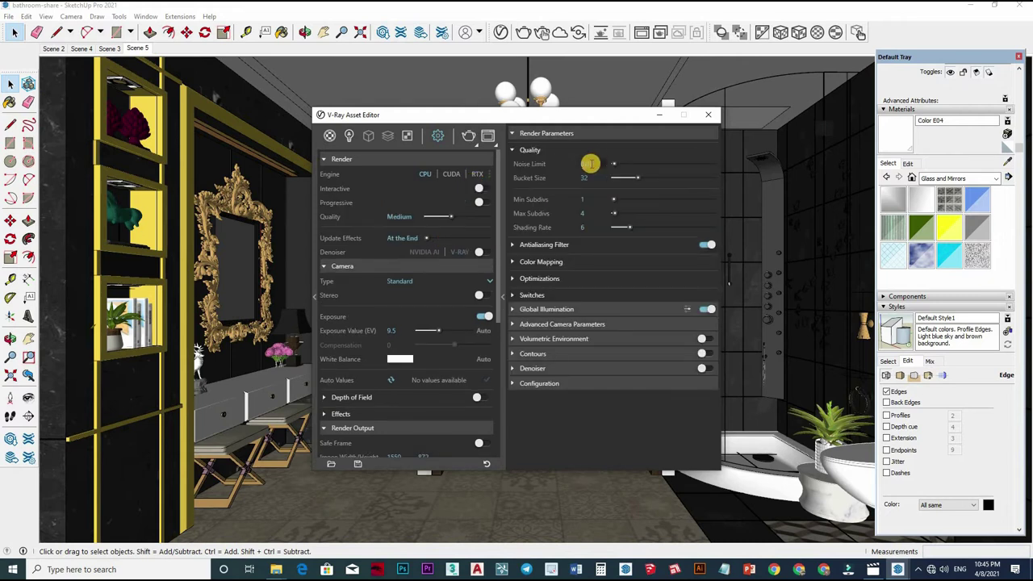
# Adjust the noise limit and max subdivs values, and set the antialiasing filter to Triangle
pyautogui.click(590, 164)
pyautogui.write('0.005')
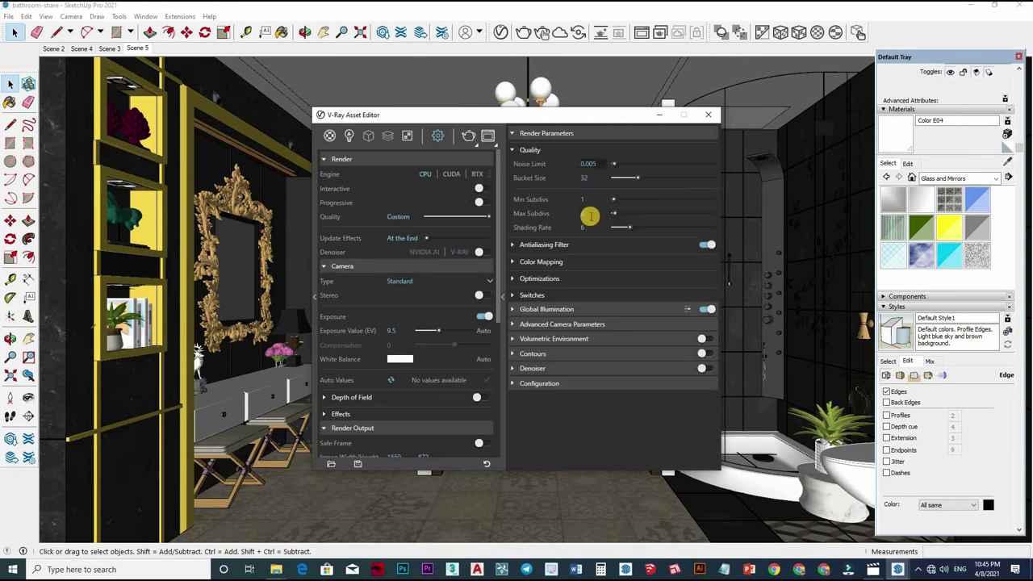
pyautogui.click(587, 214)
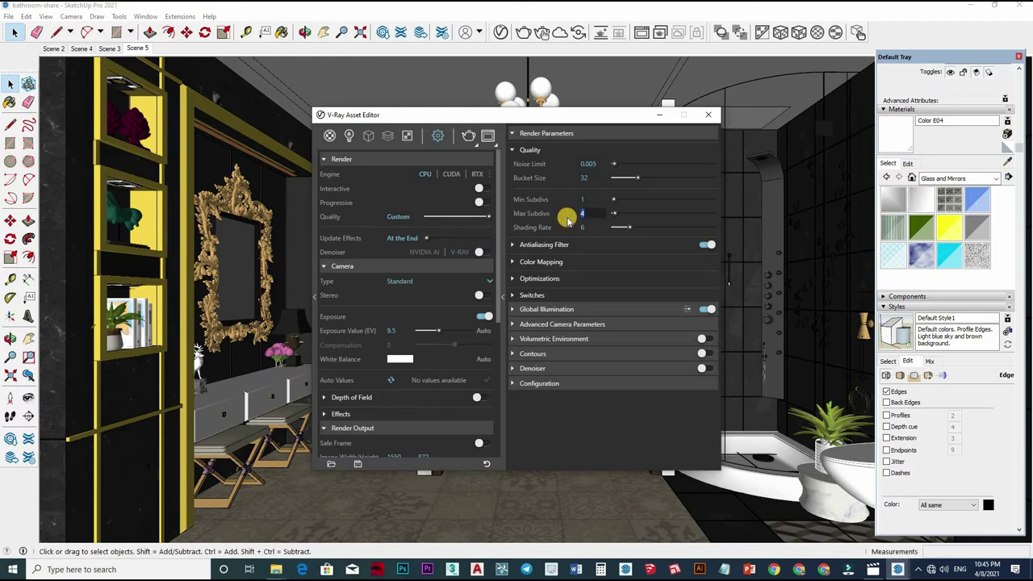
pyautogui.write('23')
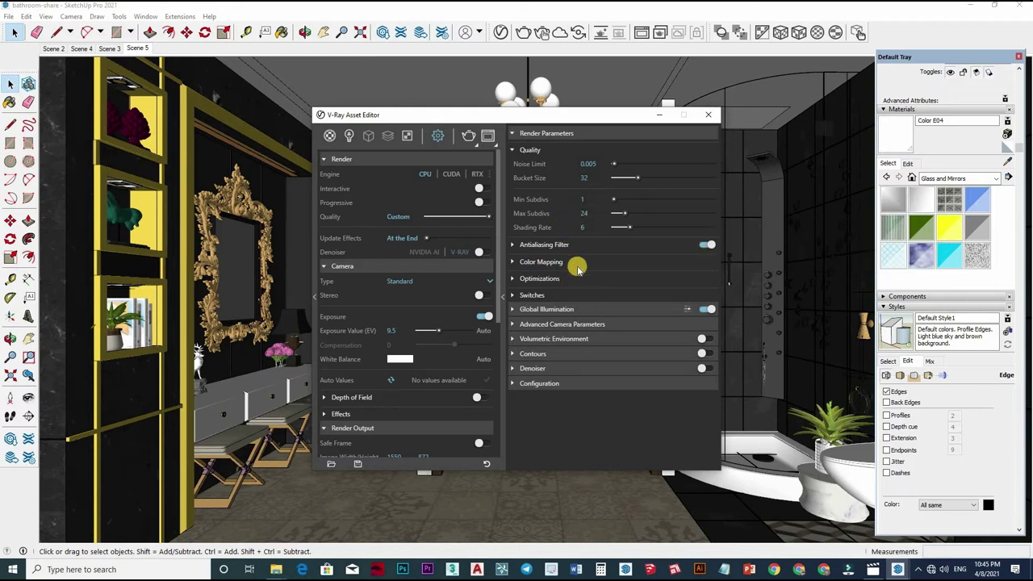
pyautogui.click(564, 265)
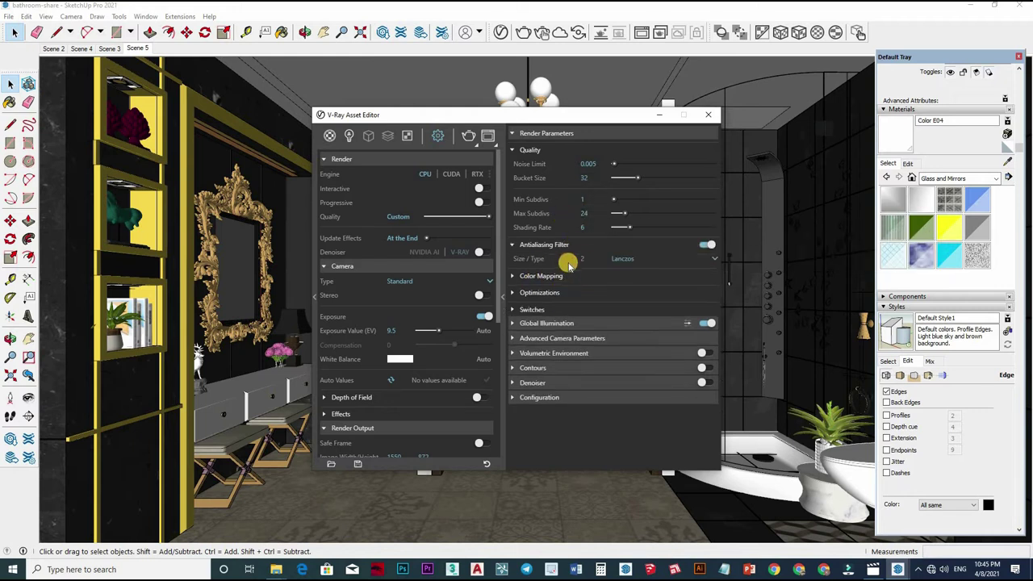
pyautogui.click(629, 258)
pyautogui.click(645, 332)
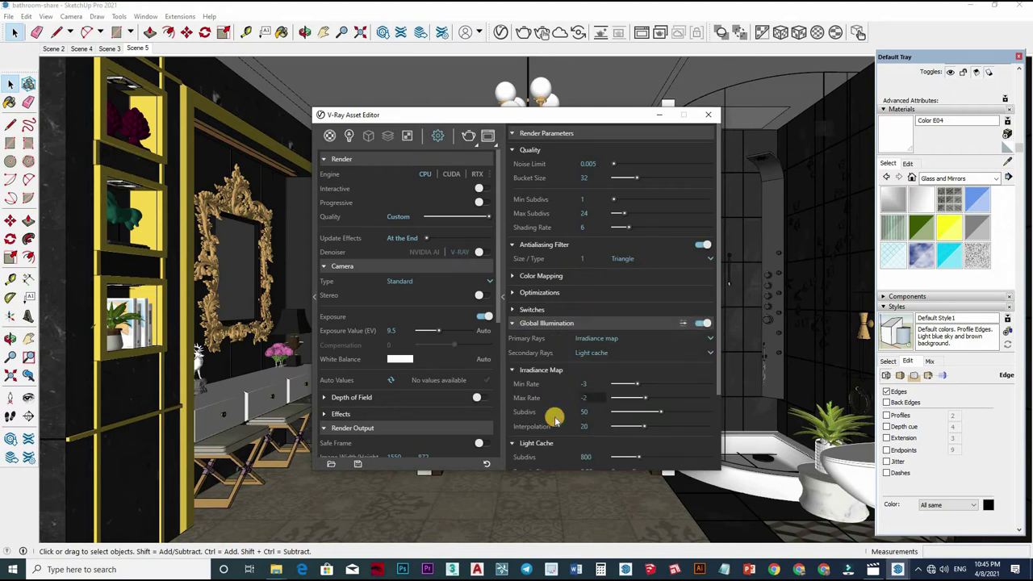
# Set irradiance subdivs 80, interpolation 50 and light cache subdivs 1200, then close settings
pyautogui.write('80')
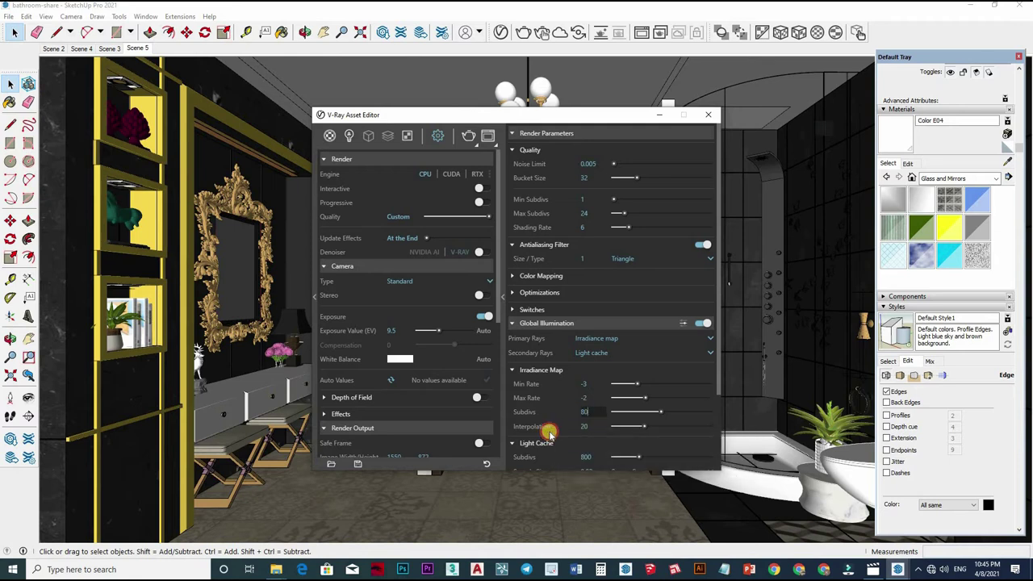
pyautogui.write('50')
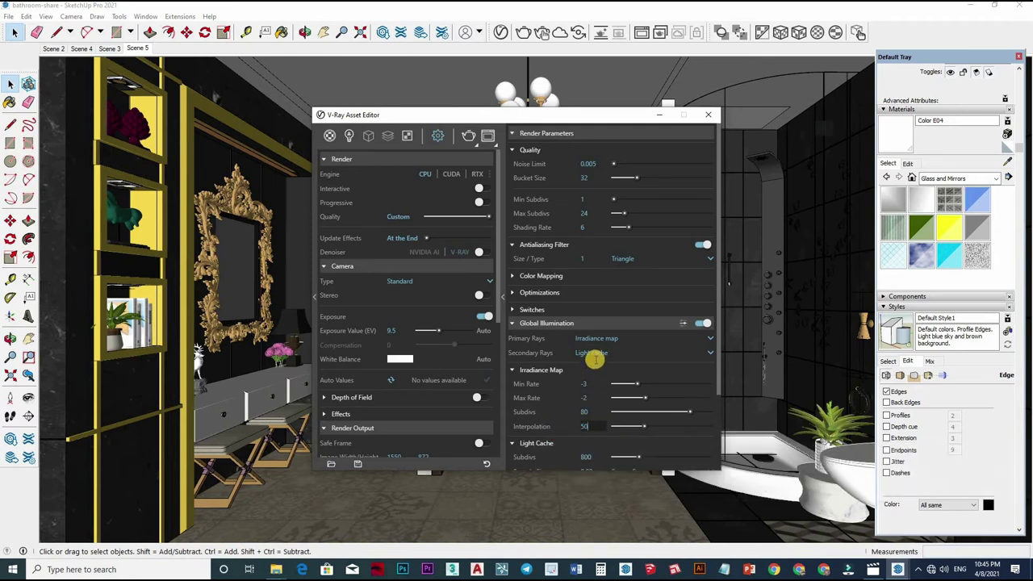
pyautogui.scroll(-3, 530, 363)
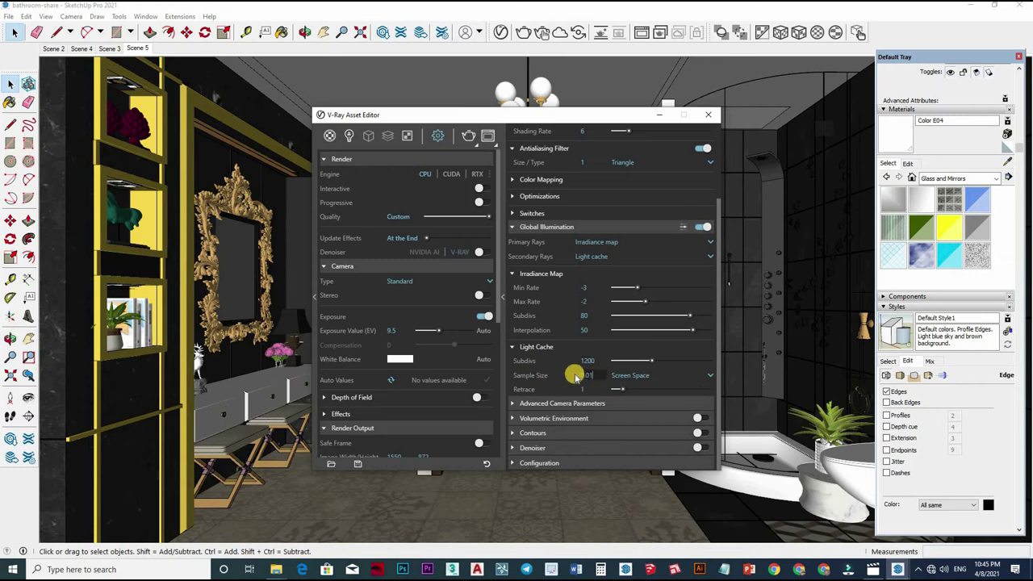
pyautogui.scroll(3, 688, 119)
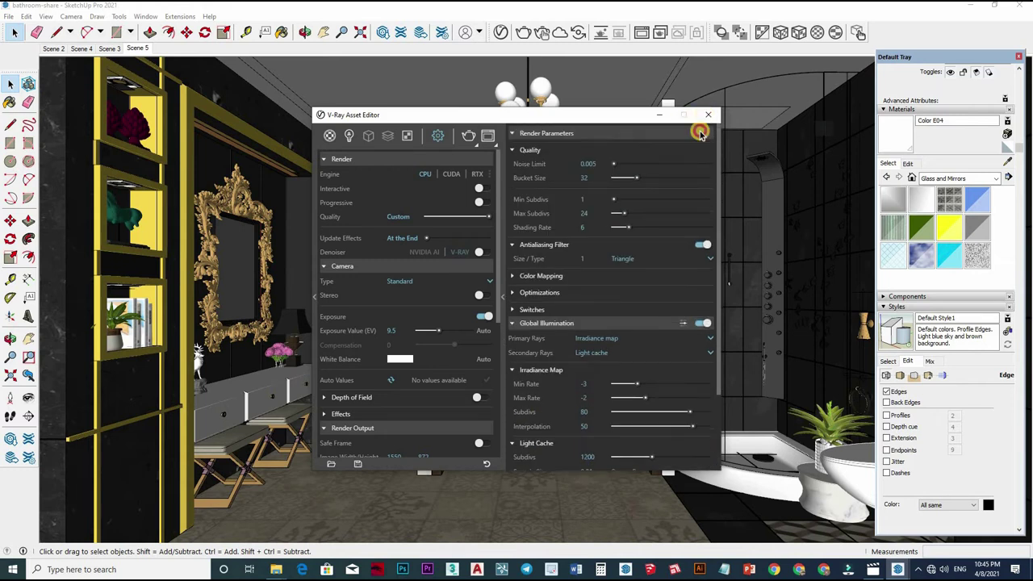
pyautogui.click(700, 133)
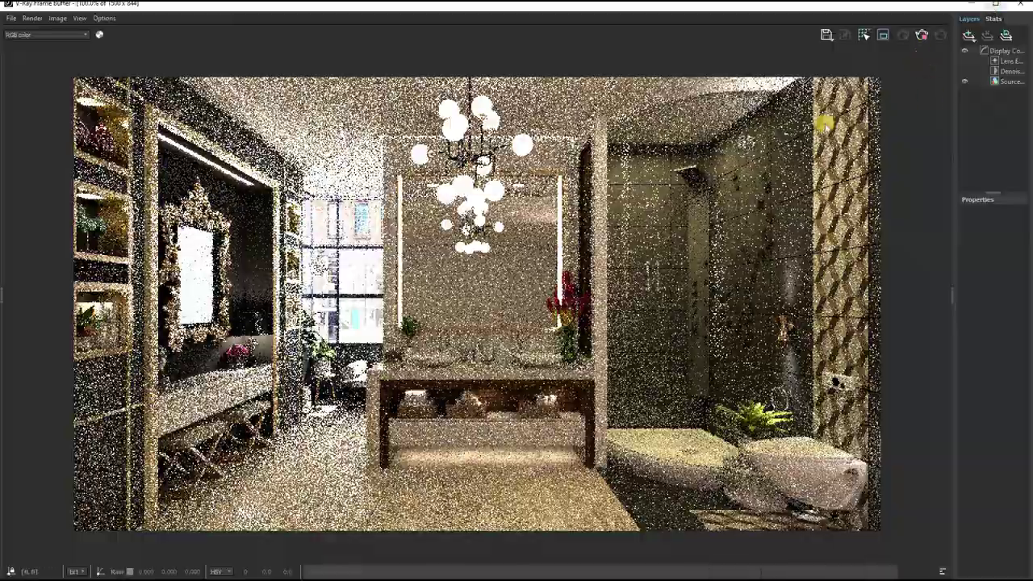
# Zoom on the render while V-Ray refines the bathroom to a clean finished image
pyautogui.scroll(2, 260, 261)
pyautogui.scroll(-5, 745, 328)
pyautogui.scroll(3, 920, 176)
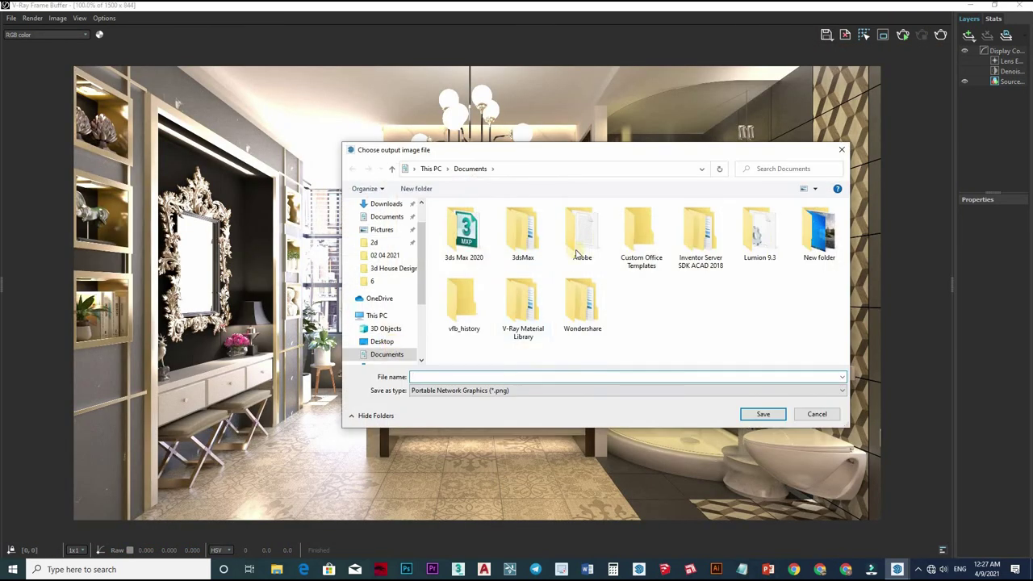
# Browse the save dialog to Desktop\V-RAY 5\08 04 2021
pyautogui.click(382, 341)
pyautogui.scroll(-1, 531, 323)
pyautogui.doubleClick(703, 319)
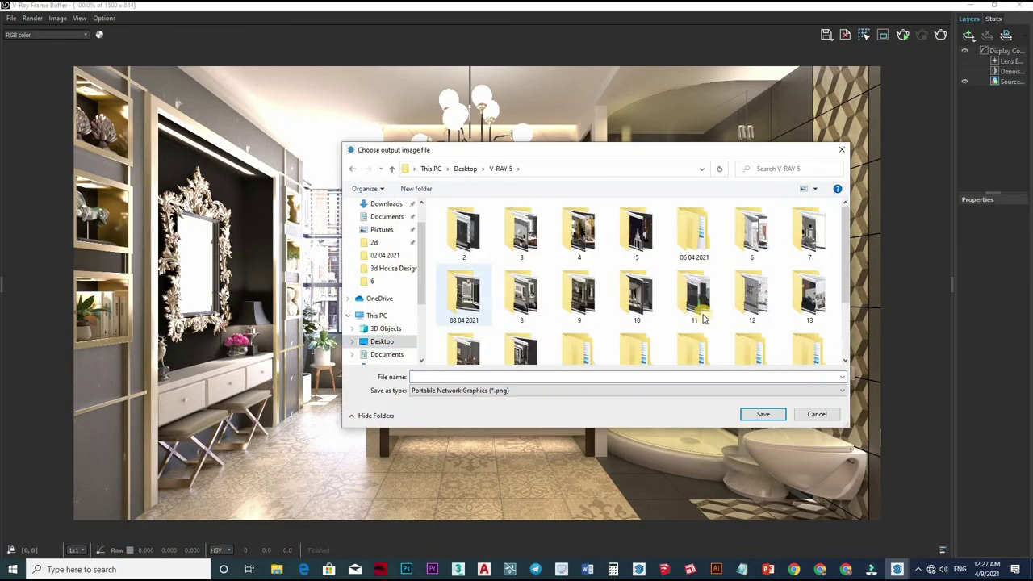
pyautogui.scroll(-2, 682, 324)
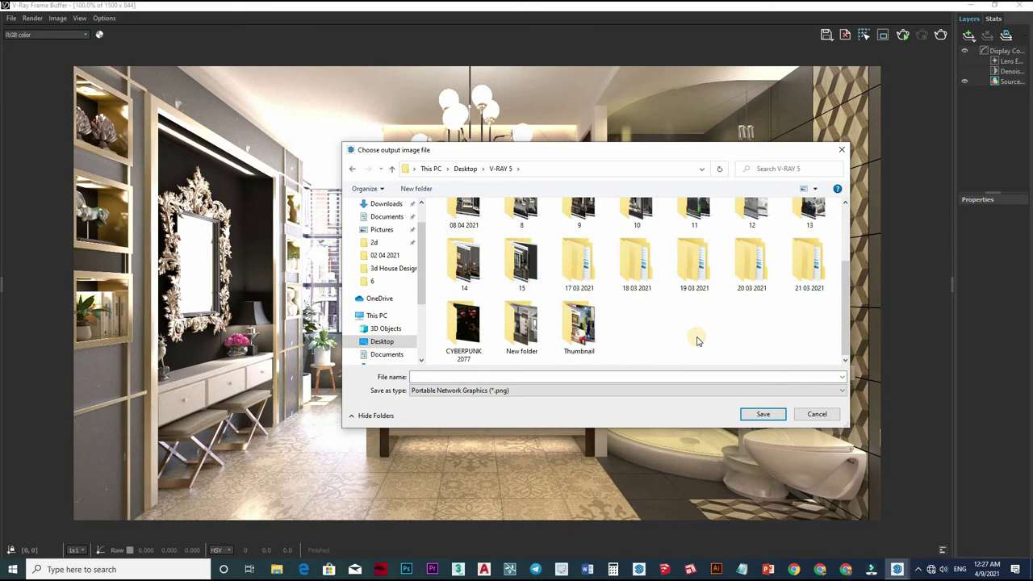
pyautogui.scroll(2, 698, 342)
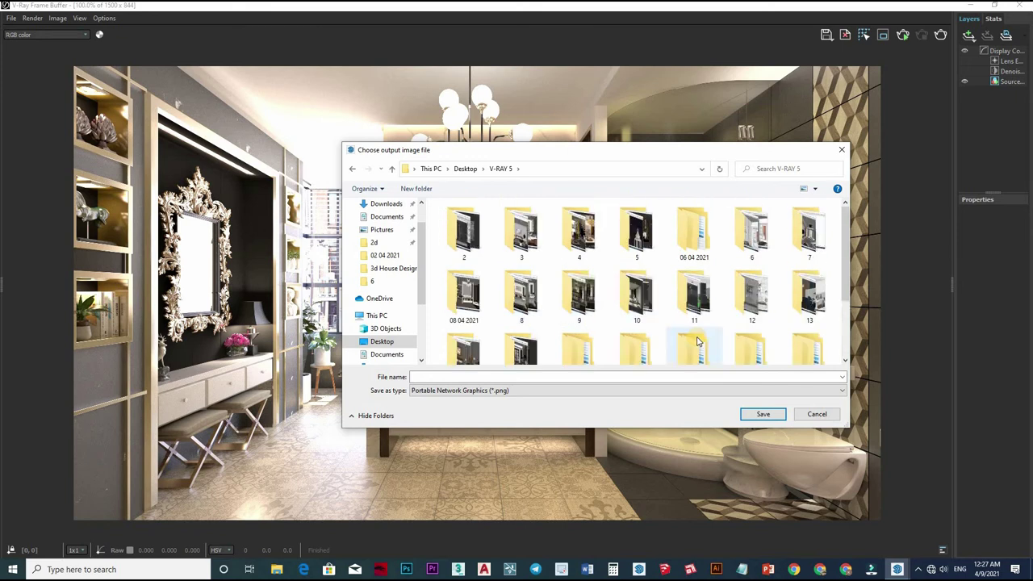
pyautogui.doubleClick(474, 292)
# Create a new folder named pic and save the render there as PNG '1'
pyautogui.rightClick(526, 282)
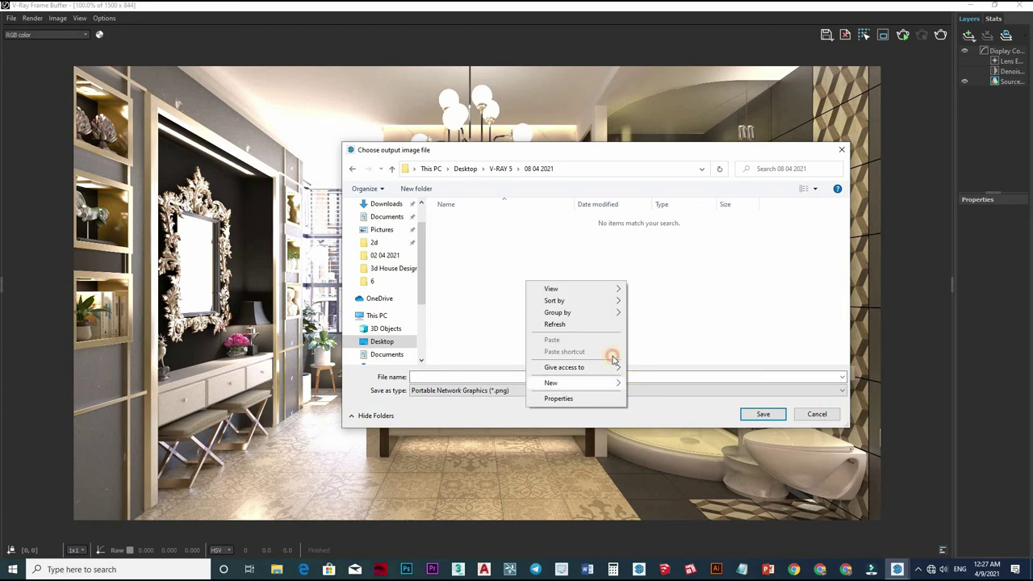
pyautogui.write('wfpi')
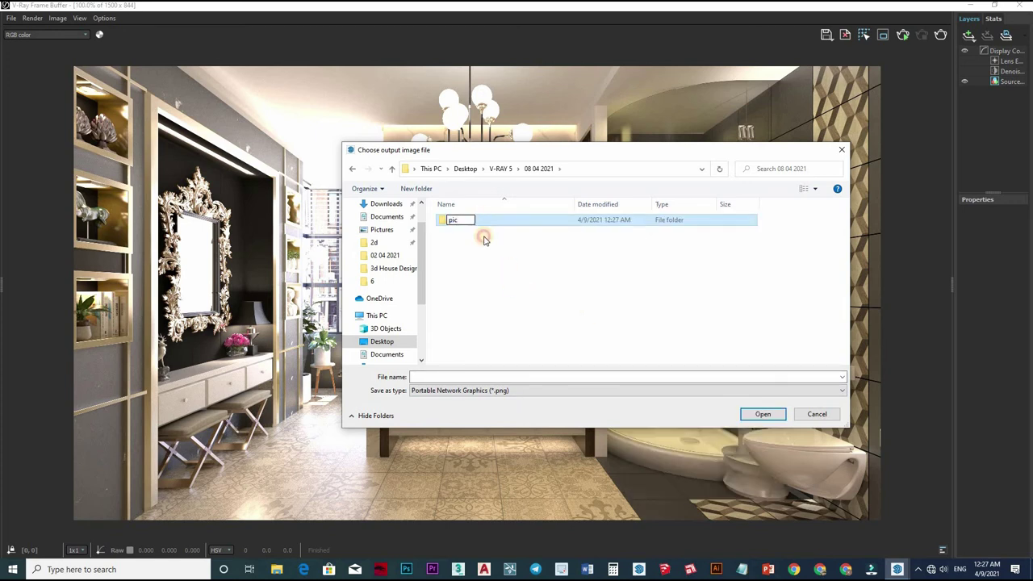
pyautogui.press('Return')
pyautogui.press('Return')
pyautogui.click(515, 377)
pyautogui.write('1')
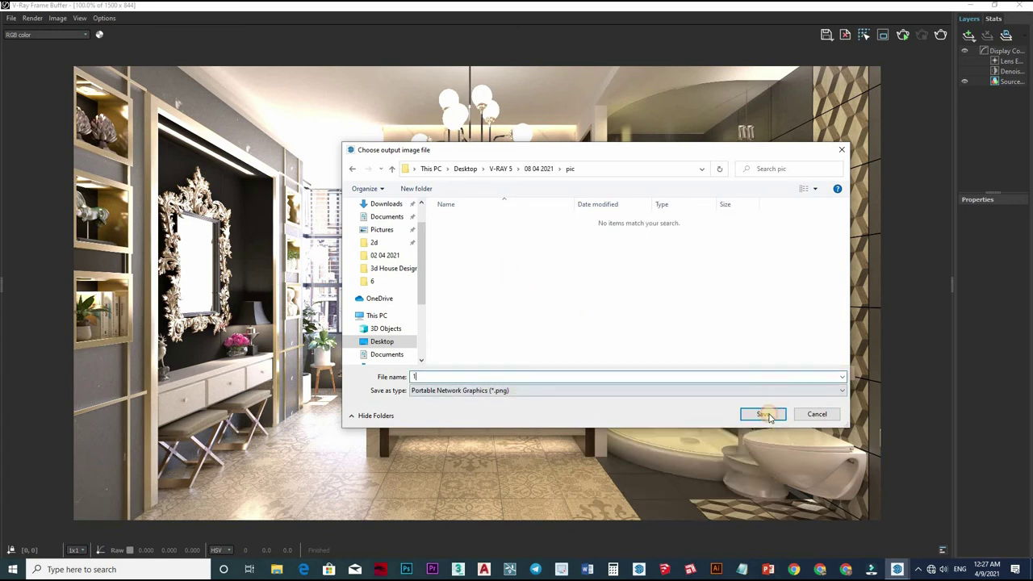
pyautogui.click(768, 416)
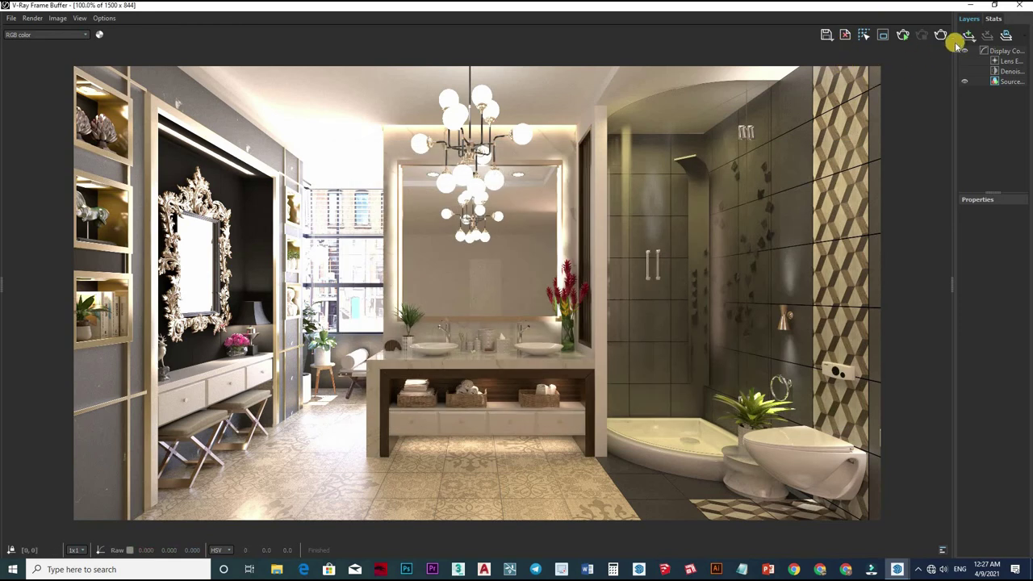
# Create an Exposure correction layer tuned to exposure 0.438, highlight burn 0.179, contrast 0.197
pyautogui.click(969, 50)
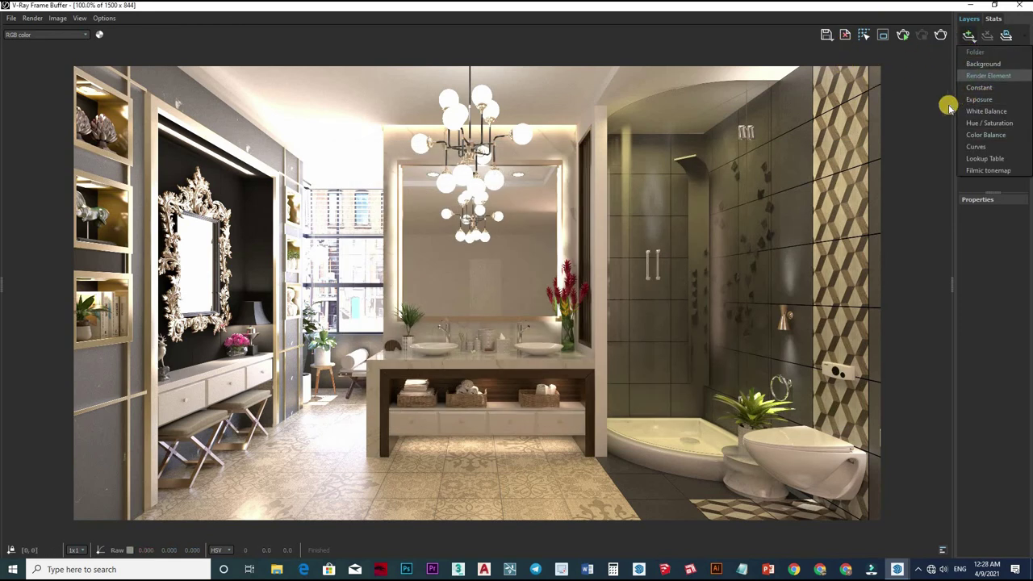
pyautogui.click(949, 104)
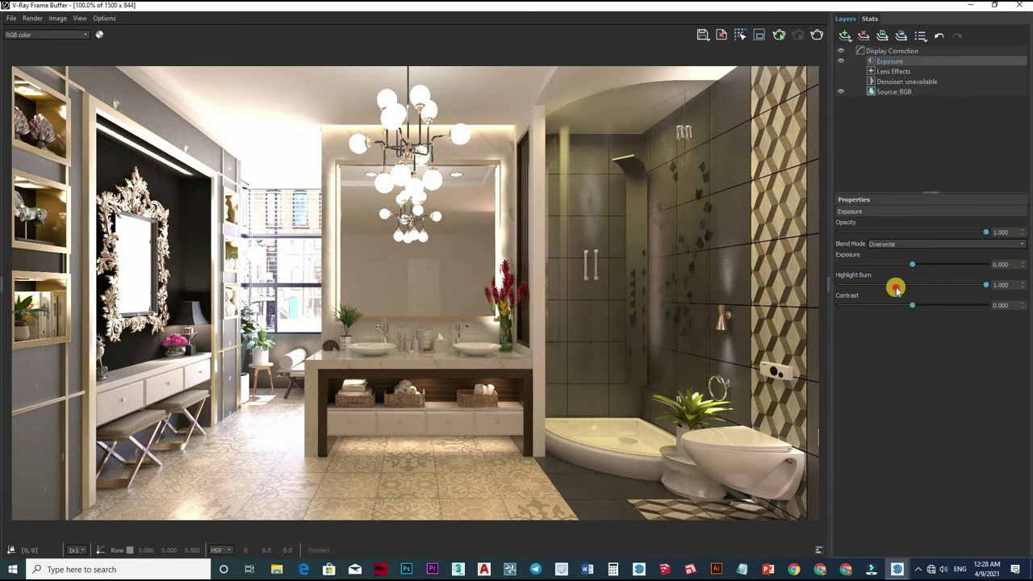
pyautogui.click(874, 286)
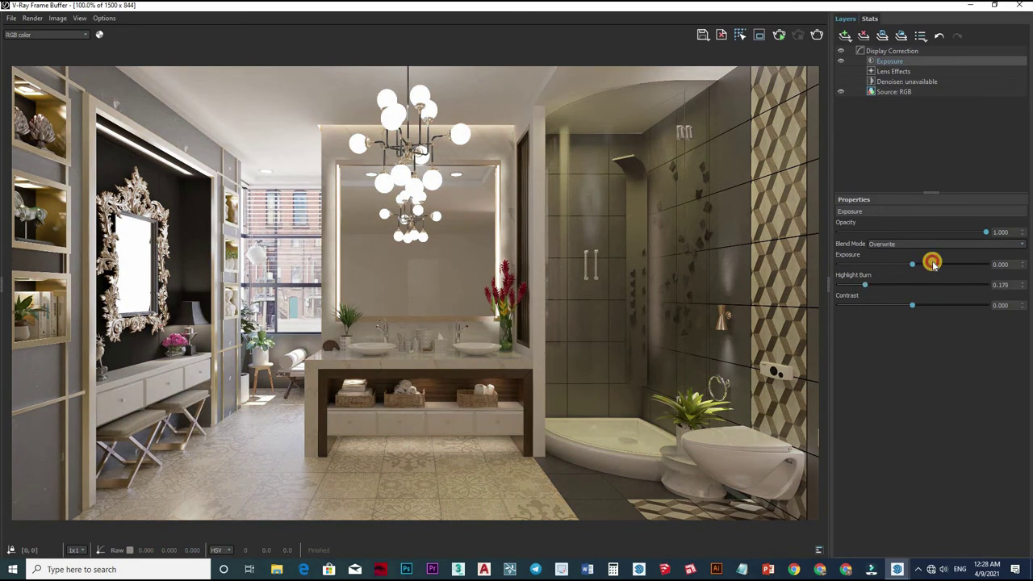
pyautogui.moveTo(933, 263); pyautogui.dragTo(925, 264)
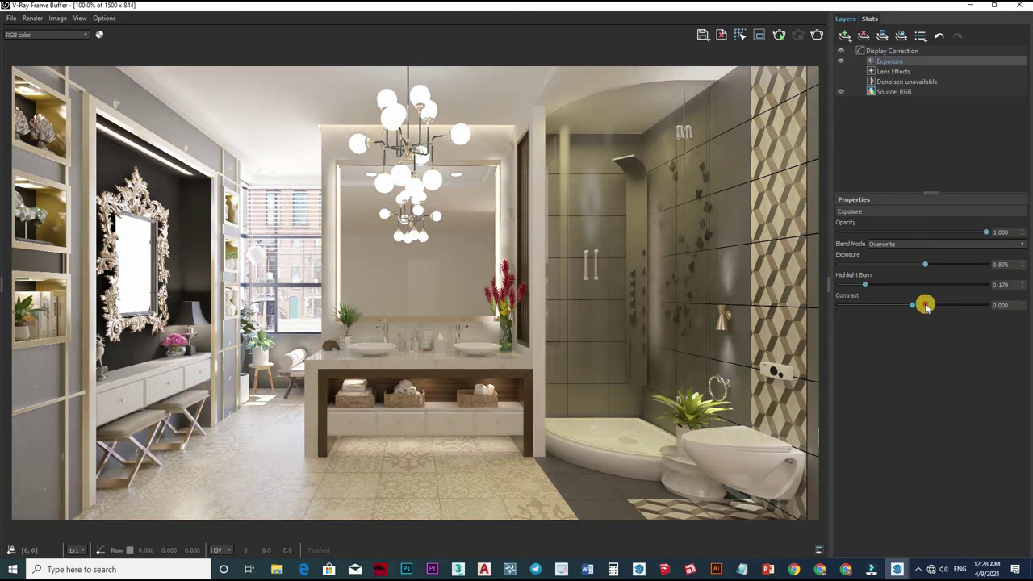
pyautogui.moveTo(936, 305); pyautogui.dragTo(918, 264)
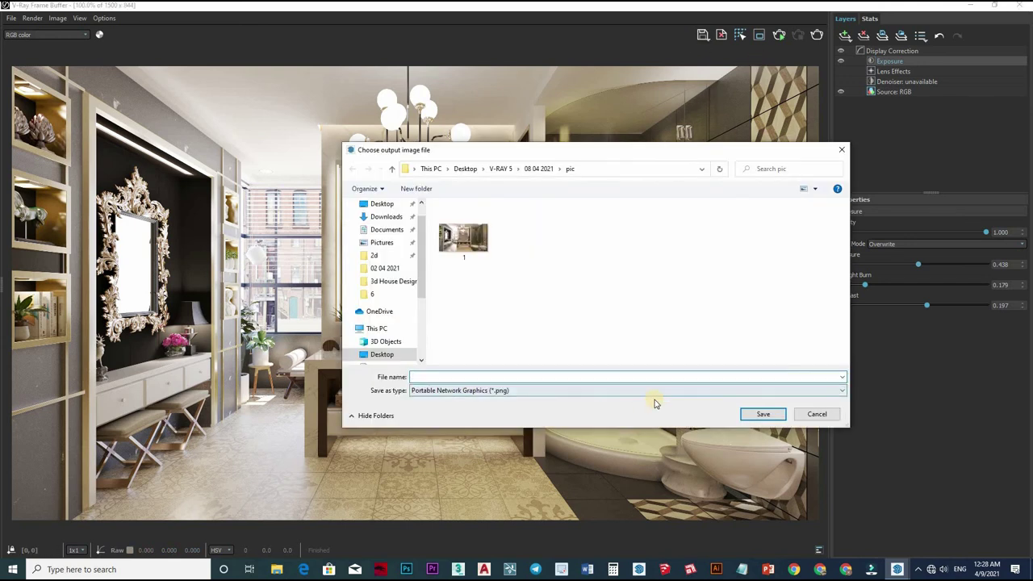
# Save the exposure-corrected render as image 2 and add a Curves correction layer
pyautogui.write('2')
pyautogui.press('Return')
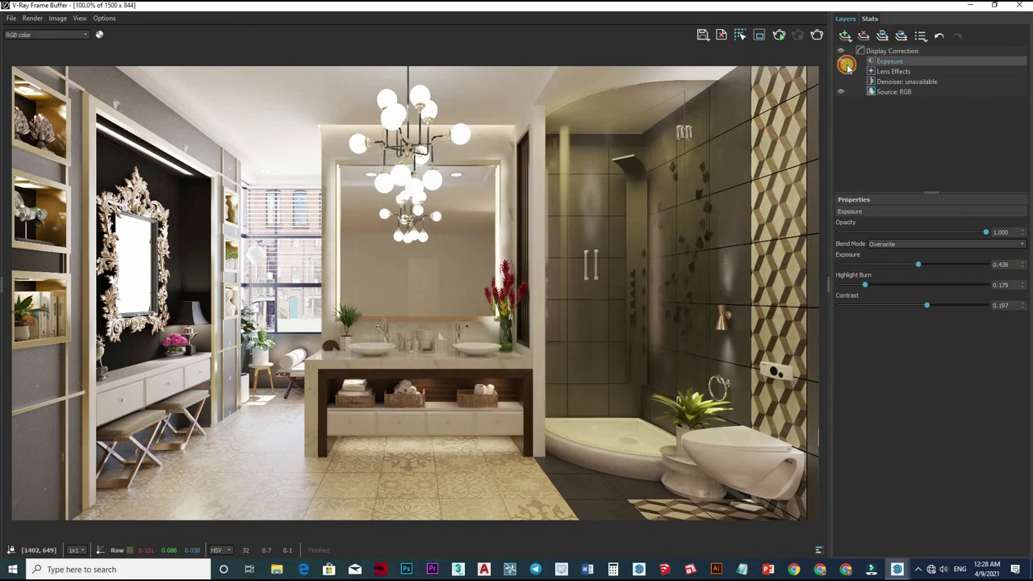
pyautogui.rightClick(860, 120)
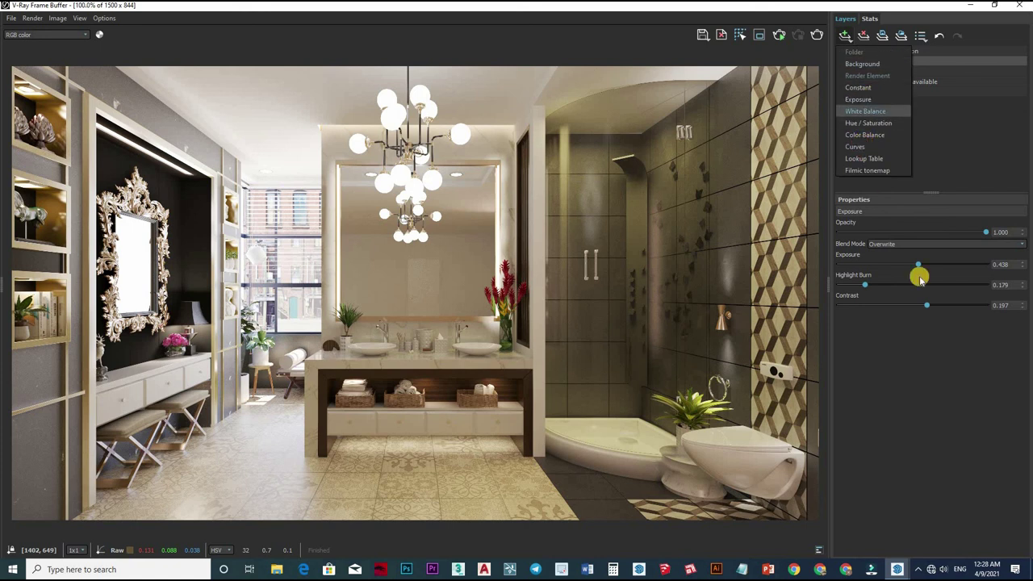
pyautogui.click(855, 147)
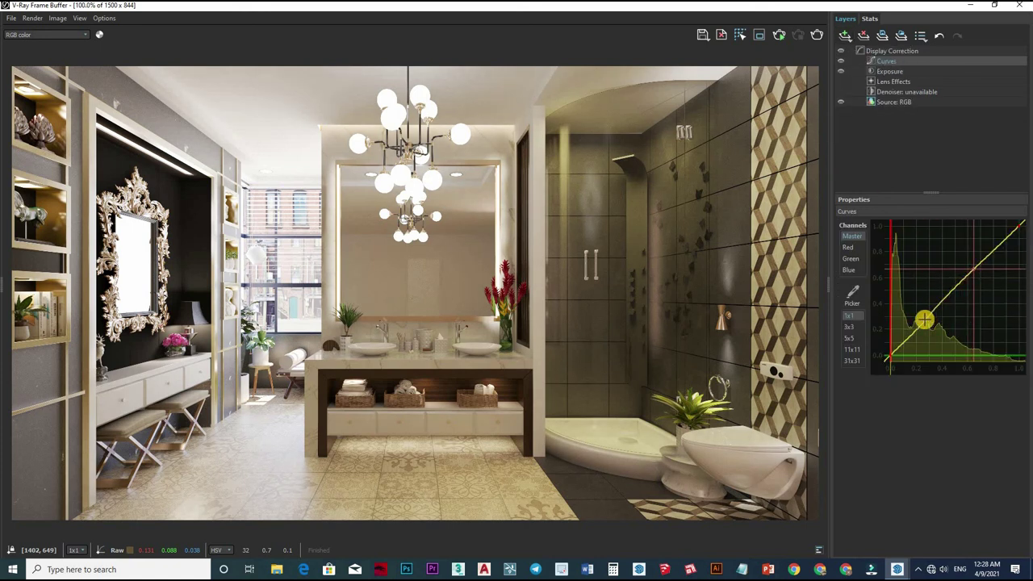
# Reshape the master curve, lifting the lower point and lowering an upper point, then save as image 3
pyautogui.moveTo(924, 321); pyautogui.dragTo(922, 313)
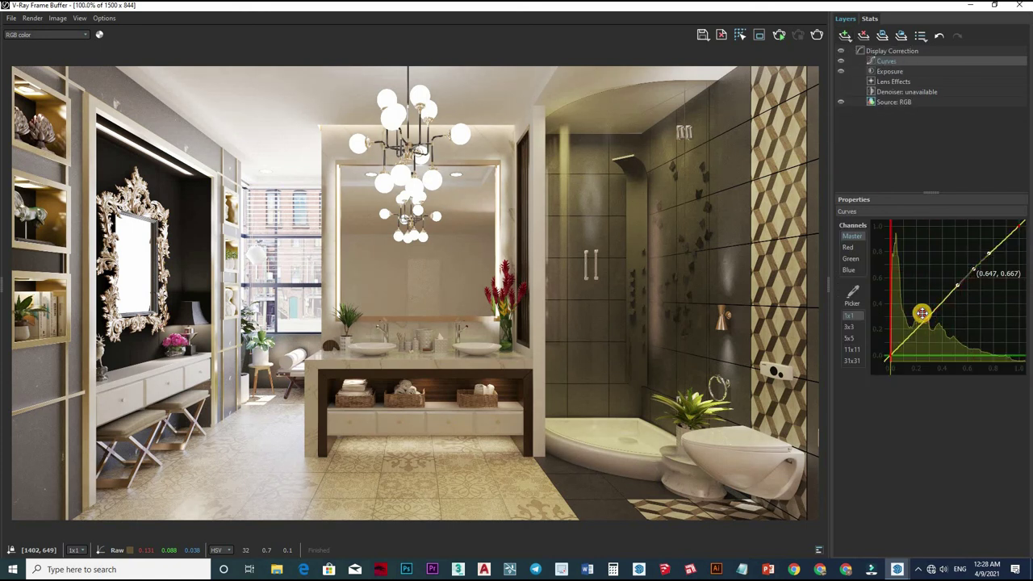
pyautogui.click(974, 264)
pyautogui.moveTo(977, 271); pyautogui.dragTo(984, 277)
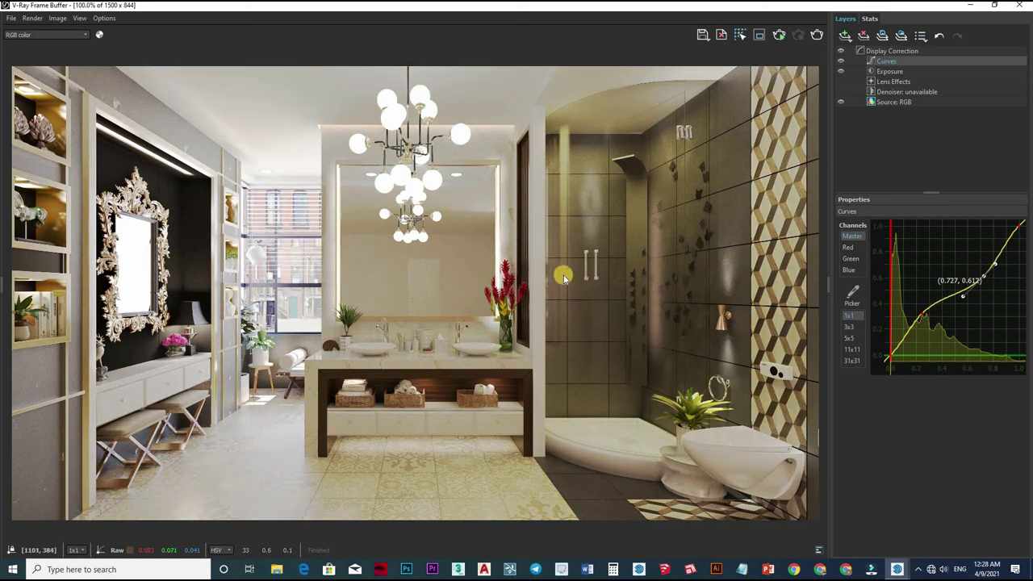
pyautogui.hotkey('ctrl', 's')
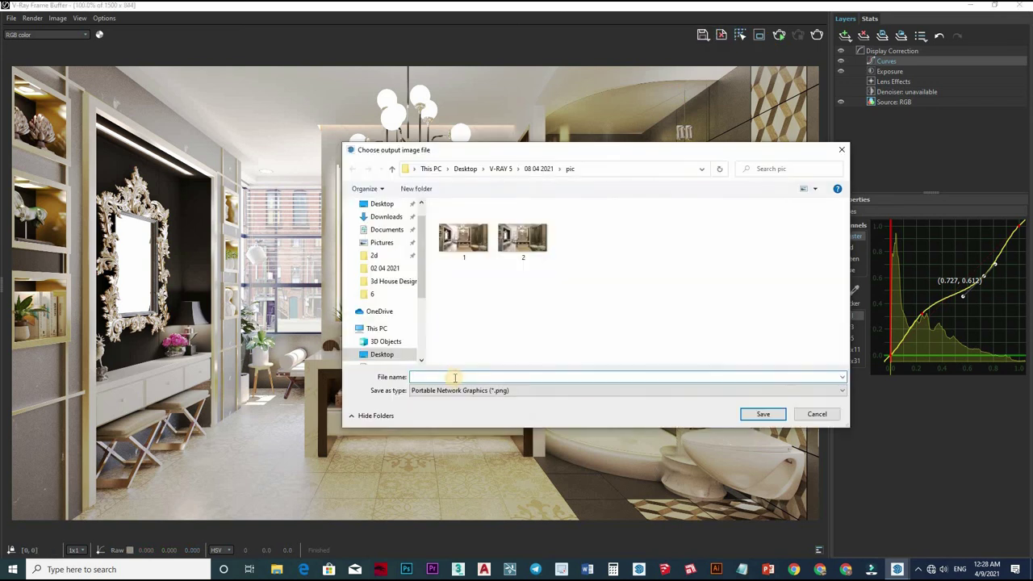
pyautogui.write('3')
pyautogui.press('Return')
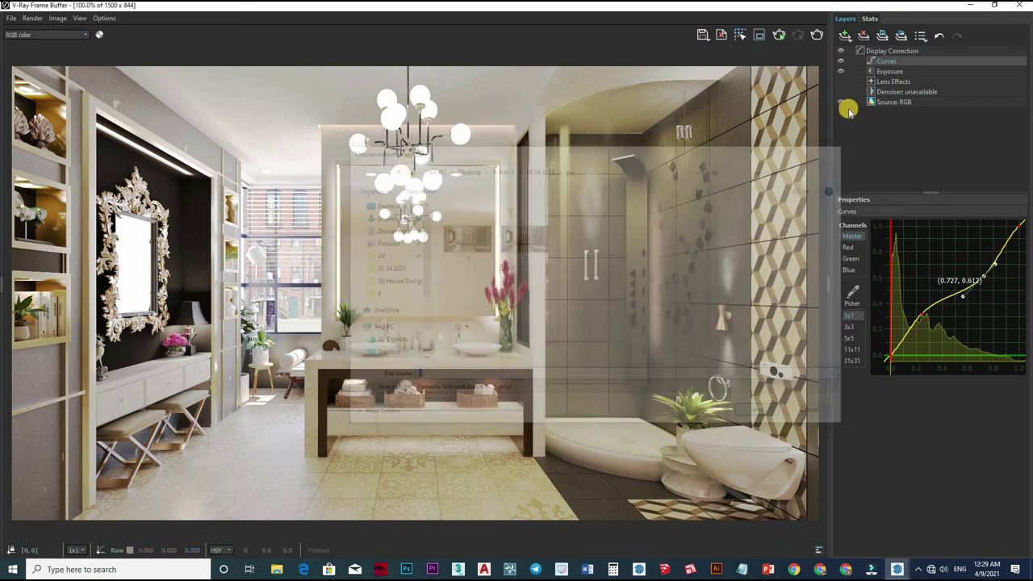